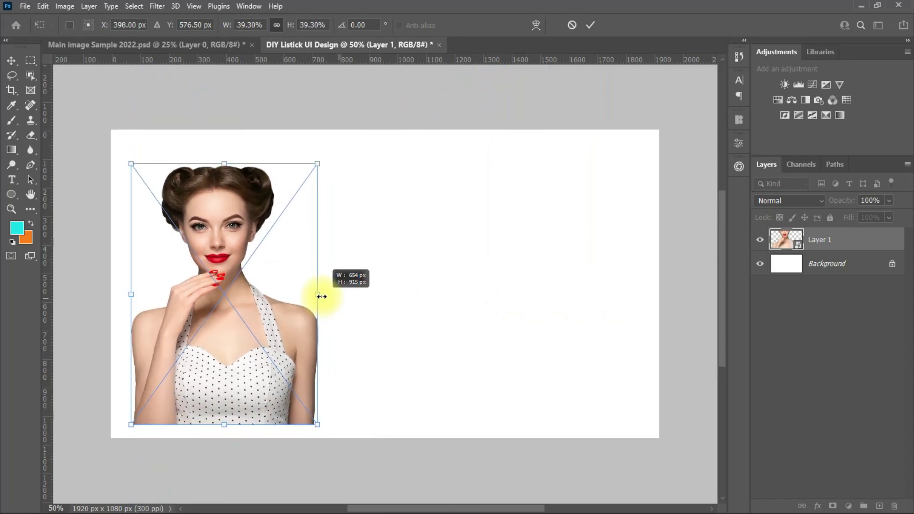
Scale the woman cutout down to about 34% and place it in the right half of the canvas
{"action": "left_click_drag", "start_coordinate": [238, 347], "coordinate": [557, 336]}
{"action": "left_click", "coordinate": [590, 24]}
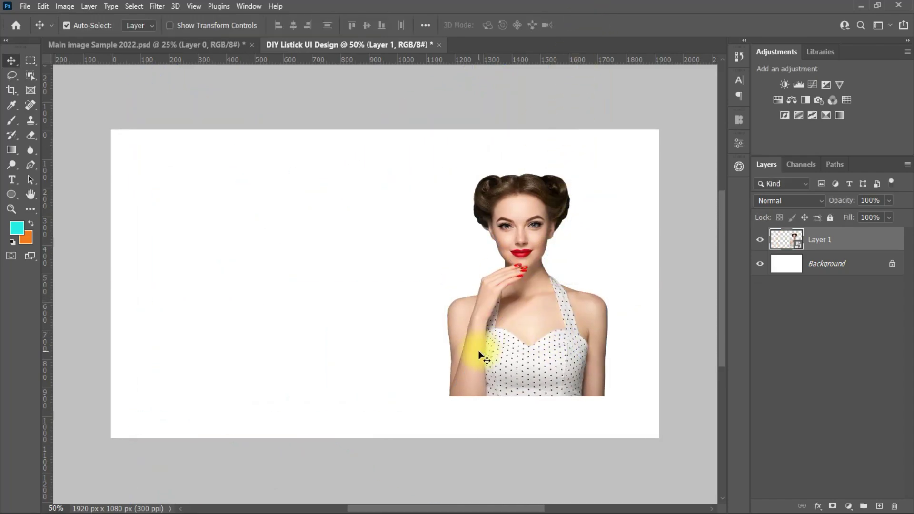
Add an off-white Solid Color fill layer above the Background and adjust the woman's position slightly
{"action": "left_click", "coordinate": [831, 264]}
{"action": "left_click", "coordinate": [848, 506]}
{"action": "left_click", "coordinate": [857, 307]}
{"action": "left_click_drag", "start_coordinate": [436, 143], "coordinate": [256, 179]}
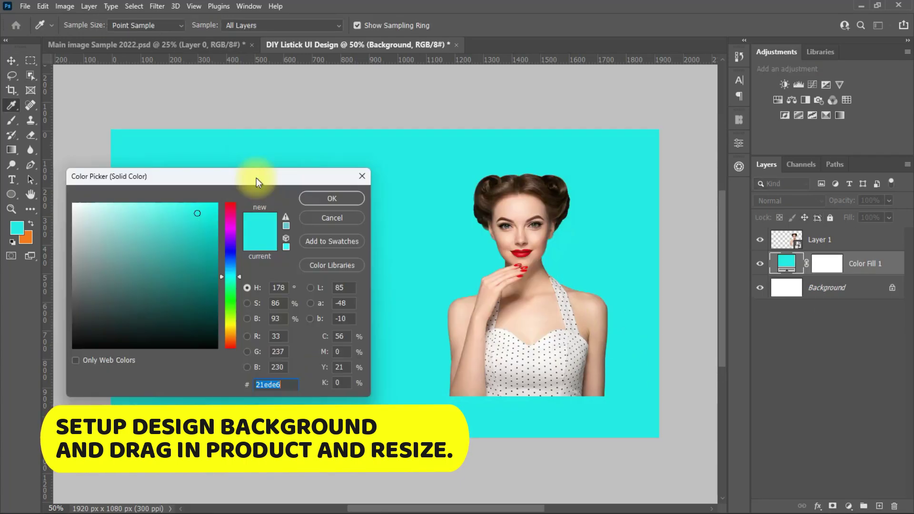
{"action": "left_click", "coordinate": [471, 358]}
{"action": "key", "text": "Return"}
{"action": "left_click_drag", "start_coordinate": [488, 322], "coordinate": [567, 298]}
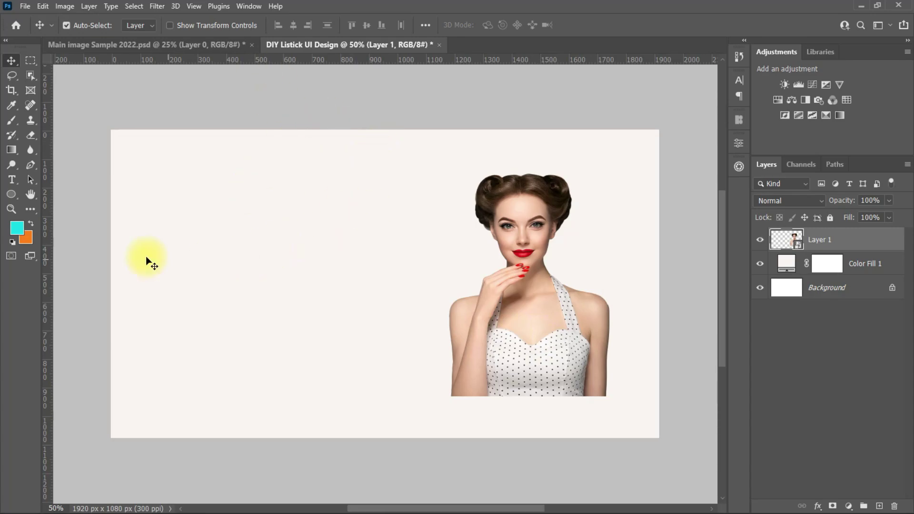
Bring the lipstick product set from Main image Sample 2022.psd into the design, scale it to about 6%, and place it left of the woman
{"action": "left_click", "coordinate": [130, 43]}
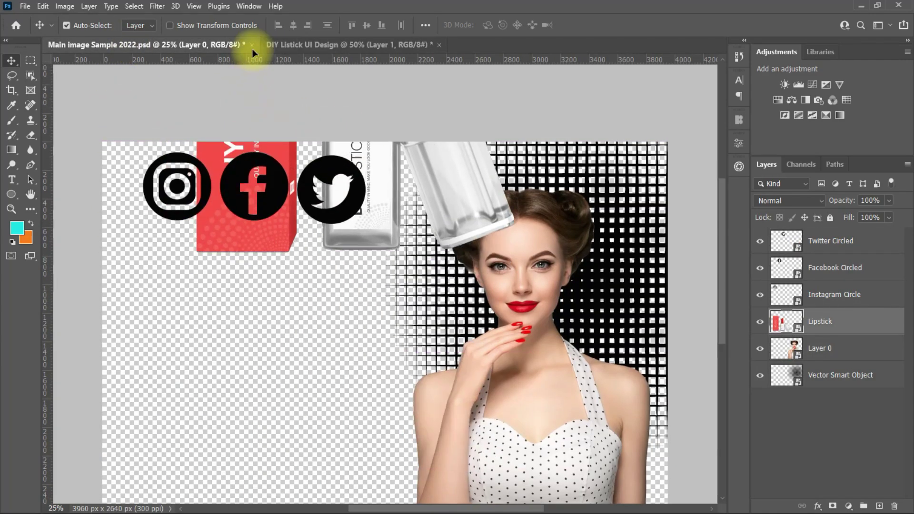
{"action": "left_click_drag", "start_coordinate": [252, 48], "coordinate": [225, 298]}
{"action": "key", "text": "ctrl+t"}
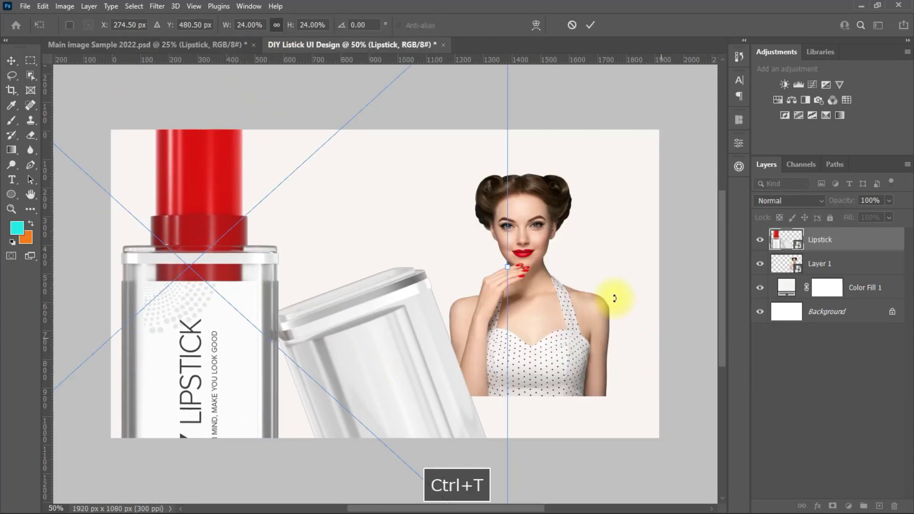
{"action": "left_click_drag", "start_coordinate": [474, 272], "coordinate": [275, 300]}
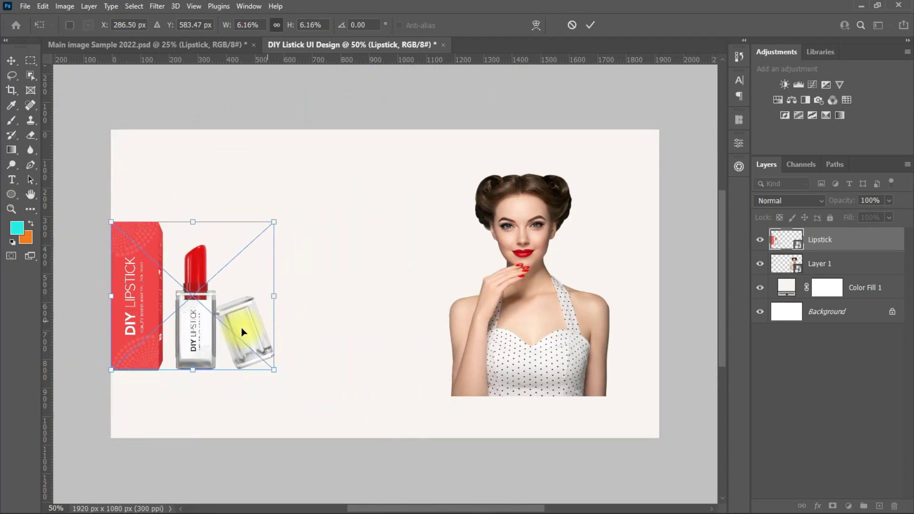
{"action": "left_click_drag", "start_coordinate": [206, 329], "coordinate": [265, 366]}
{"action": "key", "text": "Return"}
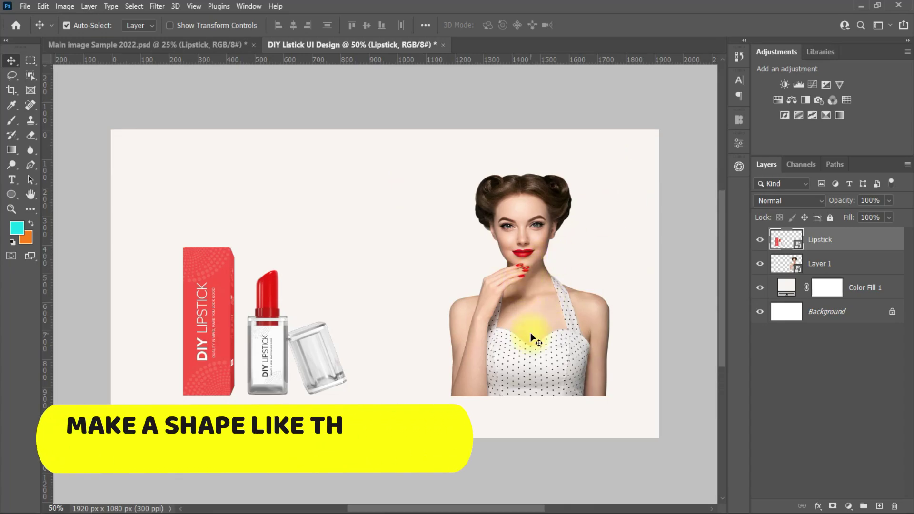
Draw a rectangle of about 549 × 615 px over the woman and remove its stroke
{"action": "right_click", "coordinate": [11, 194]}
{"action": "left_click", "coordinate": [48, 182]}
{"action": "mouse_move", "coordinate": [443, 210]}
{"action": "left_mouse_down"}
{"action": "mouse_move", "coordinate": [617, 375]}
{"action": "mouse_move", "coordinate": [597, 404]}
{"action": "mouse_move", "coordinate": [600, 385]}
{"action": "left_mouse_up"}
{"action": "left_click", "coordinate": [603, 287]}
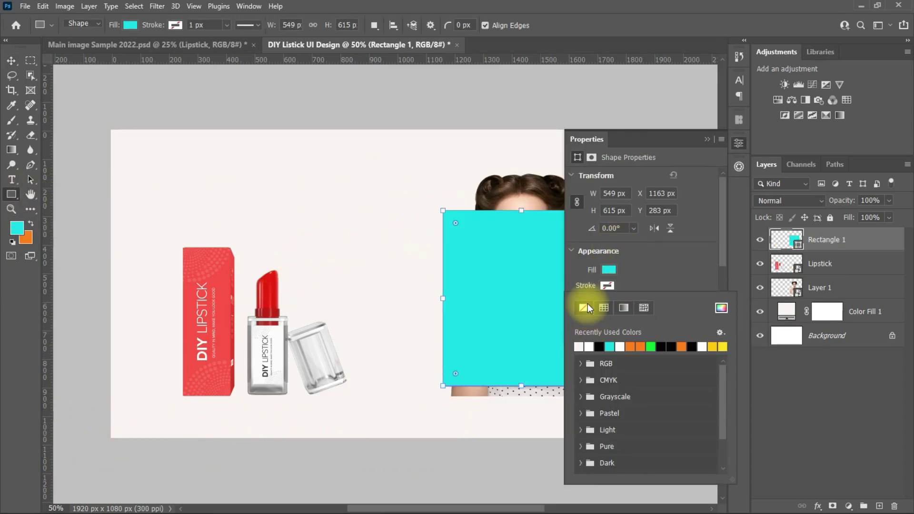
{"action": "left_click", "coordinate": [588, 304]}
Round the rectangle's corners, with a larger lower-left radius and a sharp lower-right corner
{"action": "scroll", "coordinate": [638, 294], "scroll_direction": "down", "scroll_amount": 3}
{"action": "left_click_drag", "start_coordinate": [595, 270], "coordinate": [730, 261]}
{"action": "left_click", "coordinate": [707, 139]}
{"action": "left_click", "coordinate": [11, 61]}
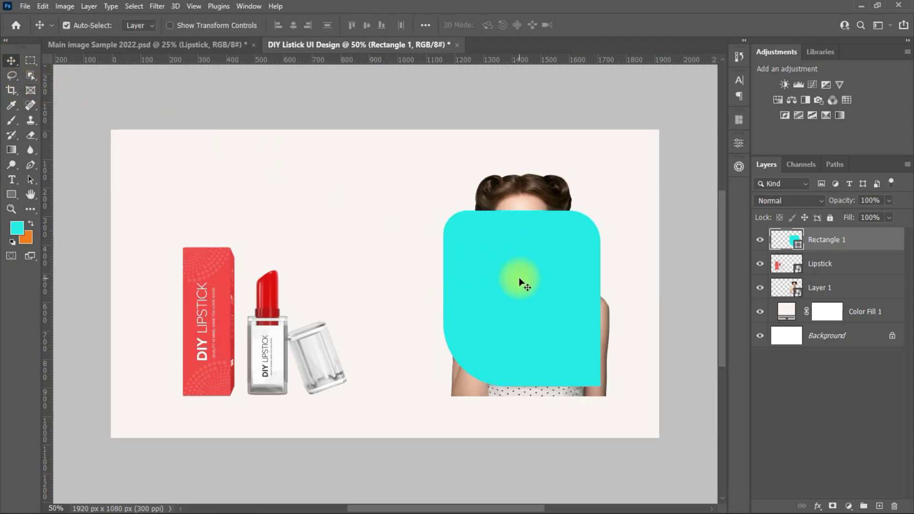
Recolor the rectangle with red ee4343 sampled from the lipstick box
{"action": "double_click", "coordinate": [786, 239]}
{"action": "left_click", "coordinate": [250, 291]}
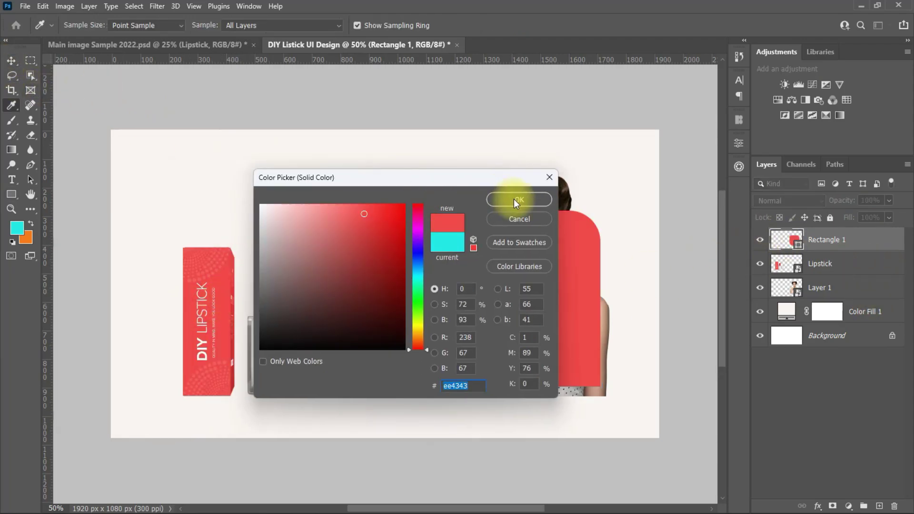
{"action": "left_click", "coordinate": [516, 201]}
Stack the woman's layer above the red rectangle, reposition her over it, and clip her to the shape
{"action": "left_click_drag", "start_coordinate": [820, 288], "coordinate": [836, 232]}
{"action": "left_click_drag", "start_coordinate": [524, 317], "coordinate": [521, 306]}
{"action": "left_click", "coordinate": [779, 250], "text": "alt"}
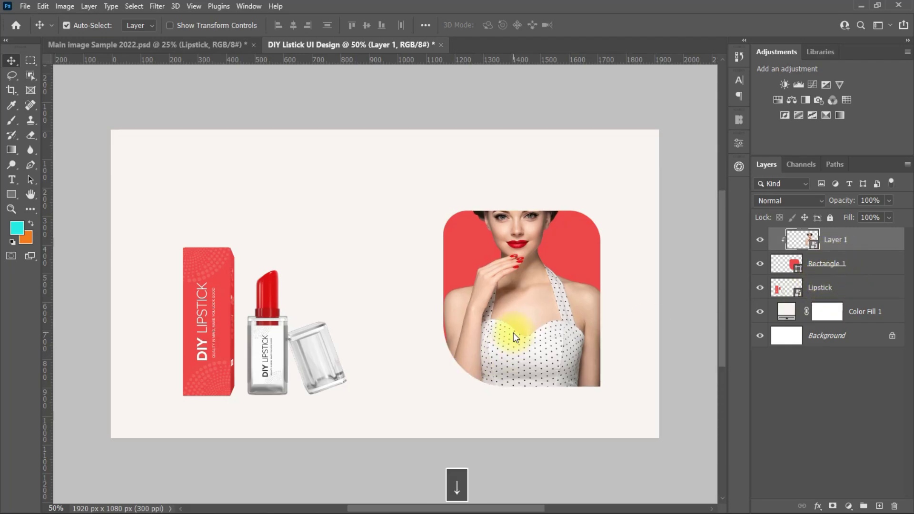
Enlarge the clipped woman image to 34.74% so it fills the lower part of the rectangle
{"action": "key", "text": "ctrl+t"}
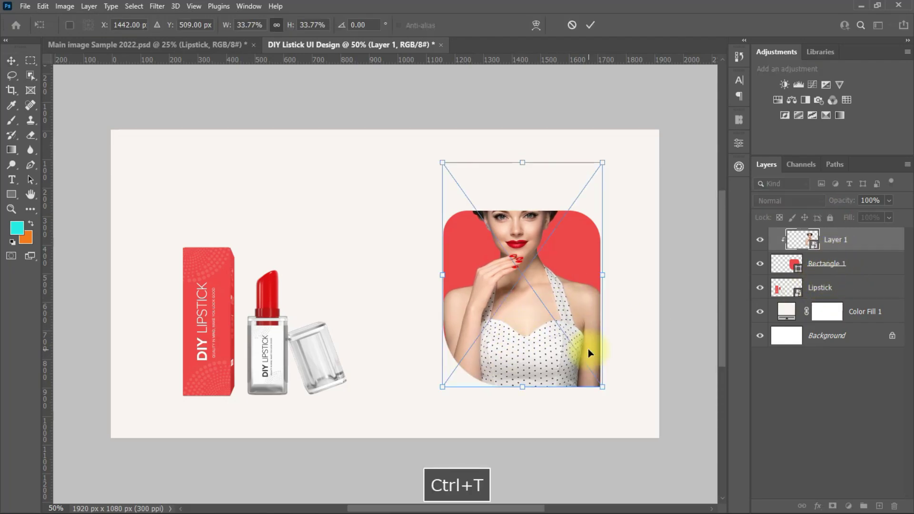
{"action": "left_click_drag", "start_coordinate": [608, 279], "coordinate": [612, 282]}
{"action": "left_click_drag", "start_coordinate": [491, 299], "coordinate": [494, 298]}
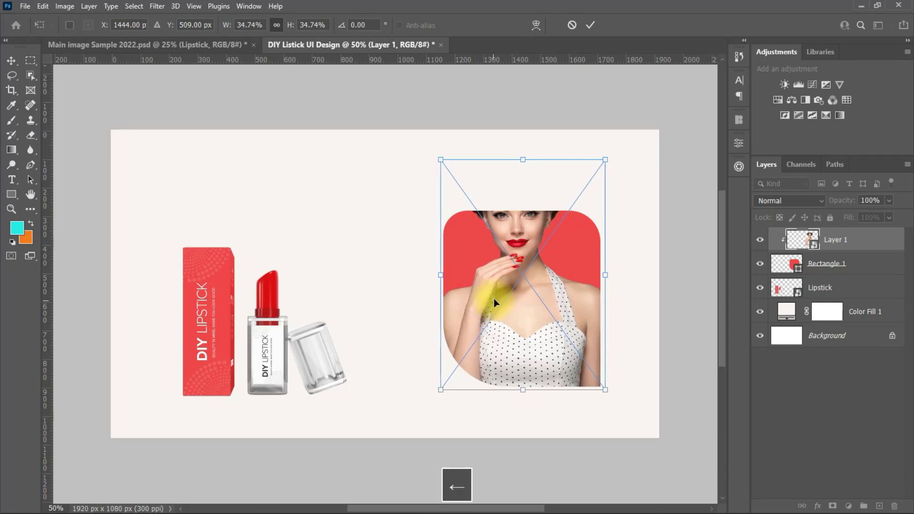
{"action": "left_click", "coordinate": [590, 26]}
Duplicate the woman's layer unclipped with a layer mask, and select everything outside the red rectangle
{"action": "key", "text": "ctrl+j"}
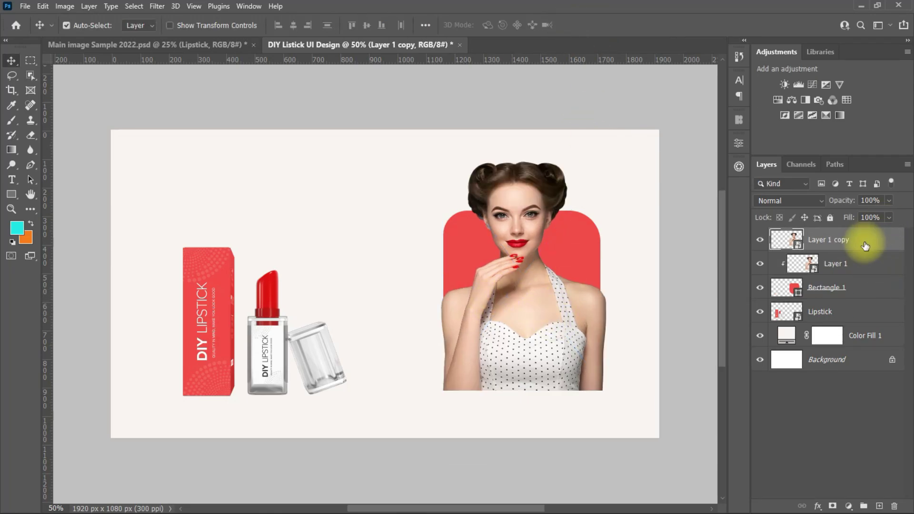
{"action": "left_click", "coordinate": [833, 506]}
{"action": "left_click", "coordinate": [784, 292], "text": "ctrl"}
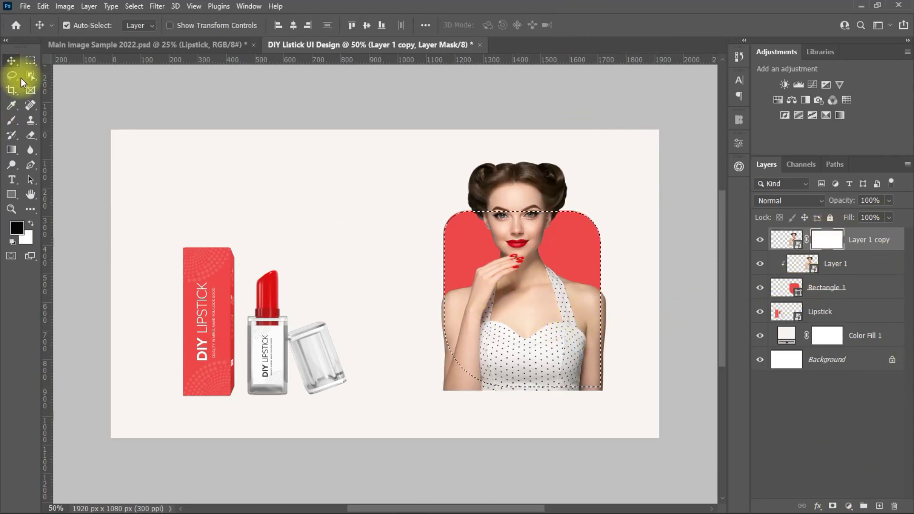
{"action": "key", "text": "m"}
{"action": "right_click", "coordinate": [464, 292]}
{"action": "left_click", "coordinate": [495, 315]}
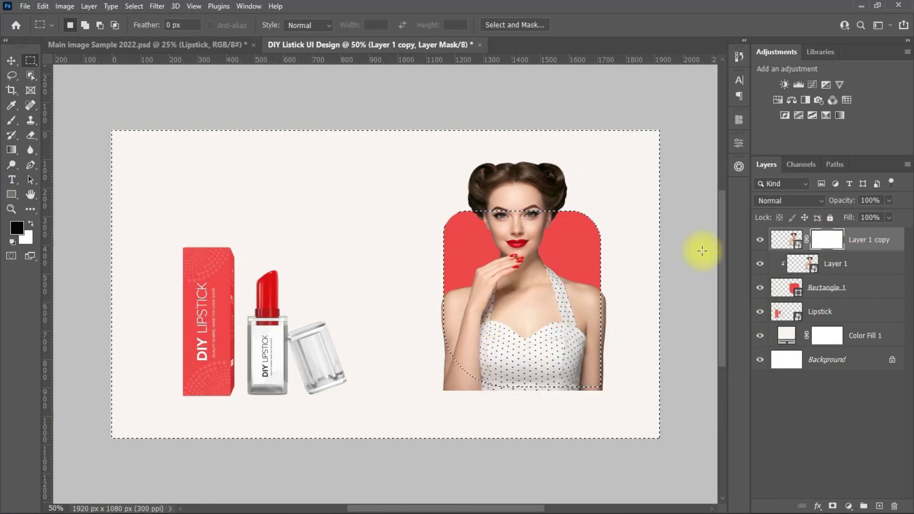
Paint black on the copy's mask with a 300 px brush to hide her arms and torso outside the rectangle, and deselect
{"action": "left_click", "coordinate": [12, 120]}
{"action": "key", "text": "["}
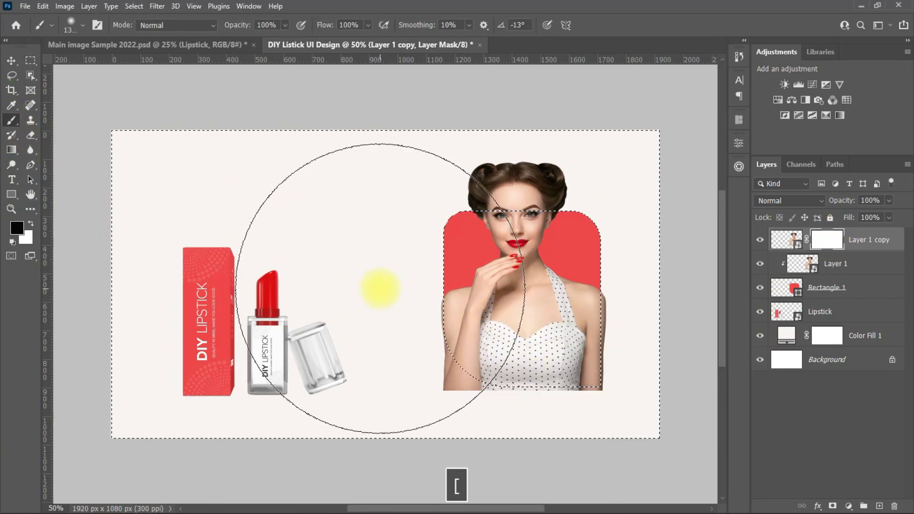
{"action": "key", "text": "bracketleft"}
{"action": "key", "text": "bracketleft"}
{"action": "key", "text": "bracketleft"}
{"action": "key", "text": "bracketleft"}
{"action": "key", "text": "bracketleft"}
{"action": "key", "text": "bracketleft"}
{"action": "key", "text": "bracketleft"}
{"action": "key", "text": "bracketleft"}
{"action": "key", "text": "bracketleft"}
{"action": "key", "text": "bracketleft"}
{"action": "mouse_move", "coordinate": [465, 384]}
{"action": "left_mouse_down"}
{"action": "mouse_move", "coordinate": [445, 346]}
{"action": "mouse_move", "coordinate": [630, 364]}
{"action": "mouse_move", "coordinate": [617, 381]}
{"action": "mouse_move", "coordinate": [462, 392]}
{"action": "mouse_move", "coordinate": [612, 298]}
{"action": "mouse_move", "coordinate": [622, 255]}
{"action": "left_mouse_up"}
{"action": "left_click", "coordinate": [860, 299]}
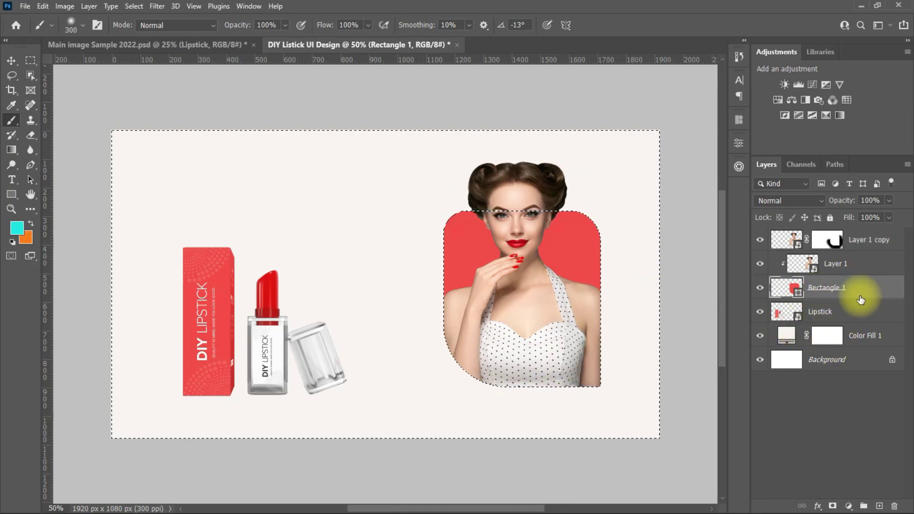
{"action": "key", "text": "ctrl+d"}
{"action": "key", "text": "v"}
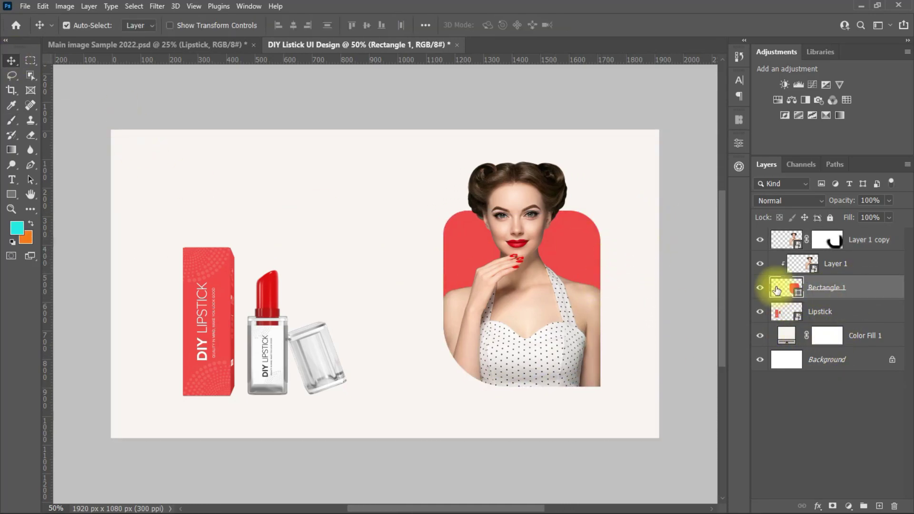
Duplicate the red rectangle and give the lower one no fill and a 3 px red stroke
{"action": "key", "text": "ctrl+j"}
{"action": "left_click", "coordinate": [771, 312]}
{"action": "left_click", "coordinate": [739, 143]}
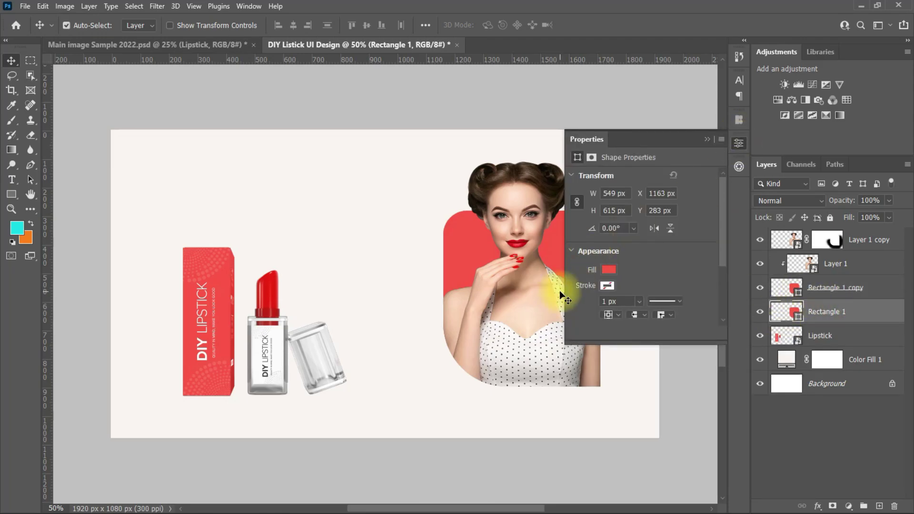
{"action": "left_click", "coordinate": [609, 270]}
{"action": "left_click", "coordinate": [612, 270]}
{"action": "left_click", "coordinate": [609, 269]}
{"action": "left_click", "coordinate": [584, 307]}
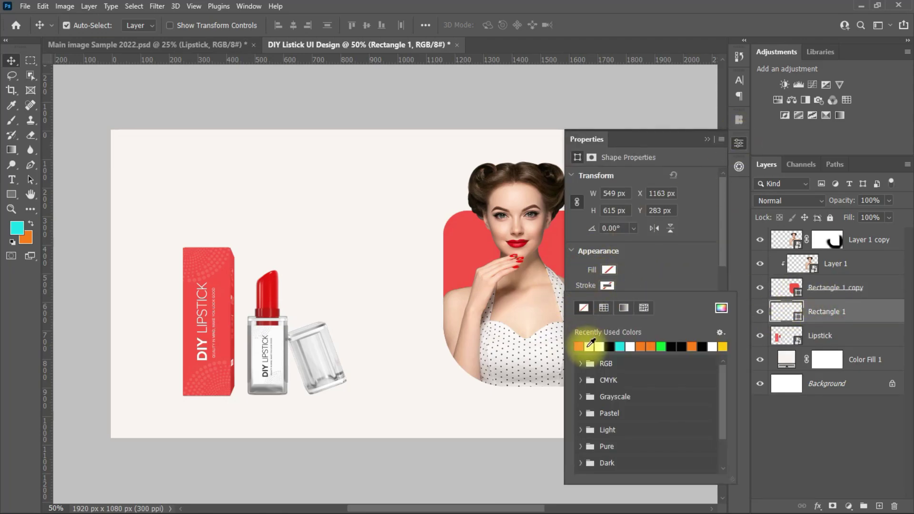
{"action": "left_click", "coordinate": [457, 276]}
{"action": "type", "text": "3"}
{"action": "key", "text": "Return"}
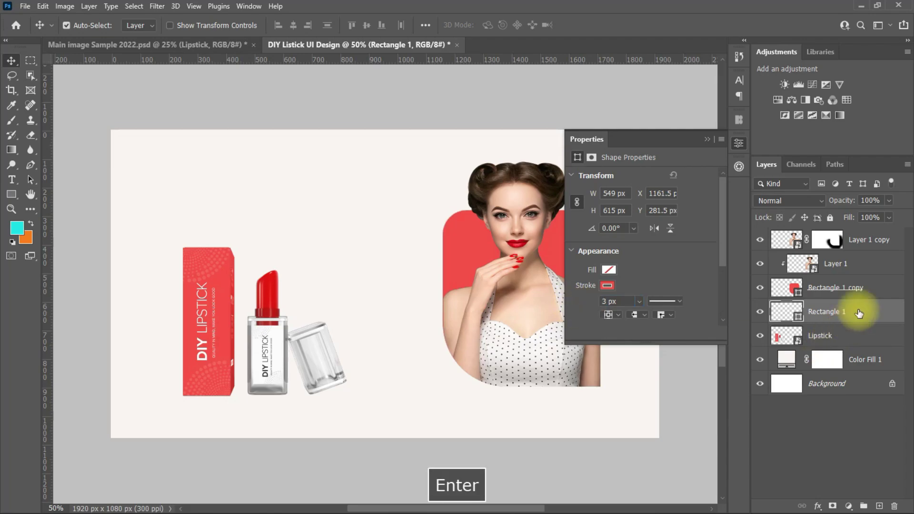
Offset the outlined rectangle down and to the left of the filled one
{"action": "key", "text": "Down"}
{"action": "key", "text": "Left"}
{"action": "key", "text": "Left"}
{"action": "key", "text": "Left"}
{"action": "key", "text": "Left"}
{"action": "key", "text": "Left"}
{"action": "key", "text": "Left"}
{"action": "key", "text": "Left"}
{"action": "key", "text": "Left"}
{"action": "key", "text": "Left"}
{"action": "key", "text": "Left"}
{"action": "key", "text": "Left"}
{"action": "key", "text": "Left"}
{"action": "key", "text": "Left"}
{"action": "key", "text": "Left"}
{"action": "key", "text": "Left"}
{"action": "key", "text": "Left"}
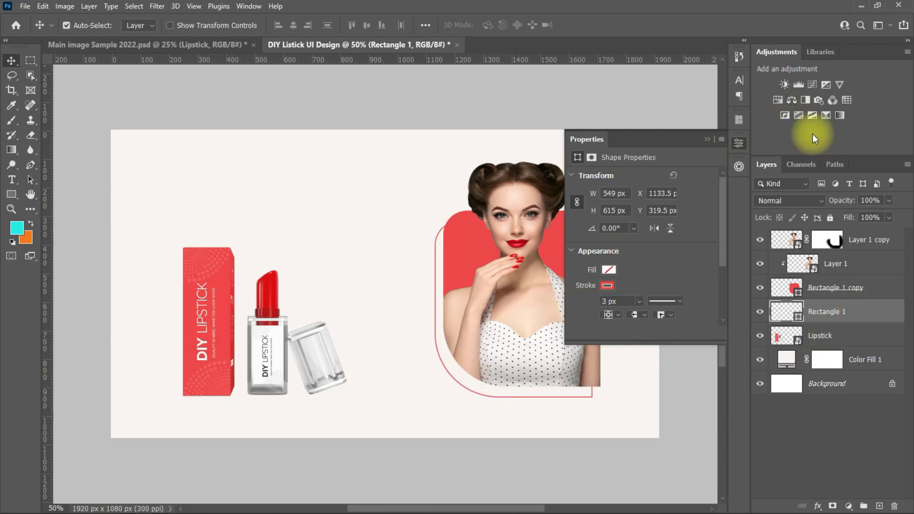
{"action": "left_click", "coordinate": [737, 265]}
Lock the Color Fill 1 layer and move the woman with both rectangles slightly down and to the right
{"action": "left_click", "coordinate": [867, 362]}
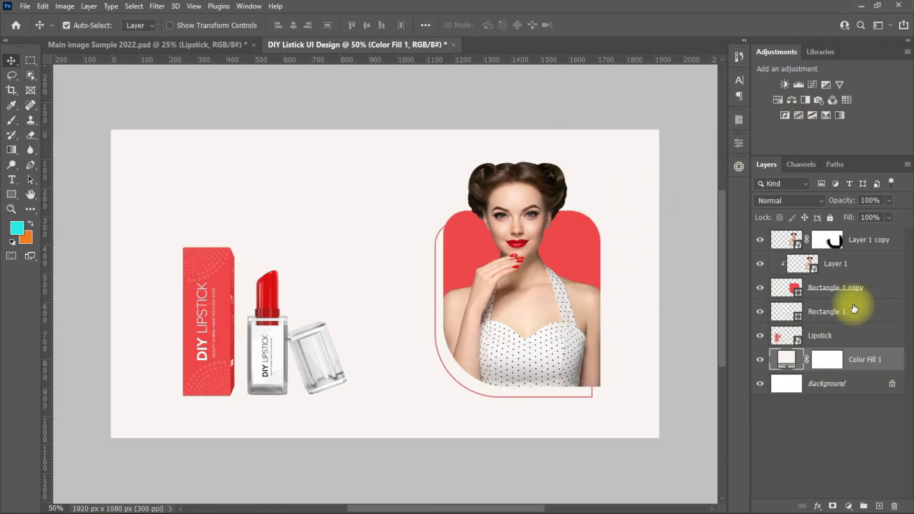
{"action": "left_click_drag", "start_coordinate": [589, 269], "coordinate": [434, 402]}
{"action": "left_click_drag", "start_coordinate": [521, 298], "coordinate": [538, 310]}
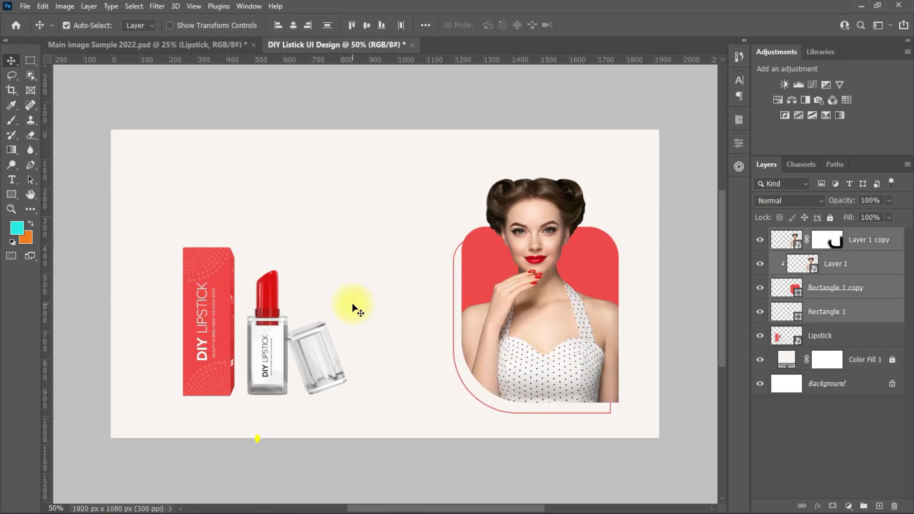
{"action": "left_click", "coordinate": [700, 255]}
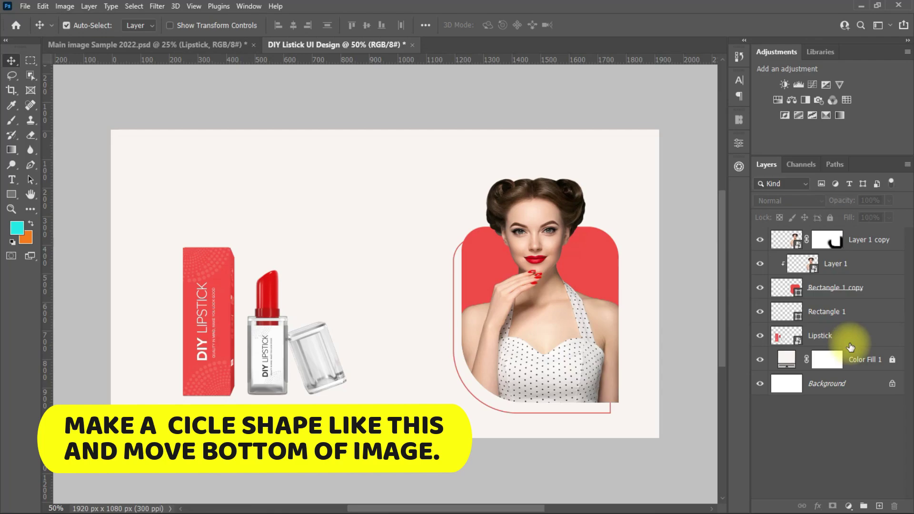
Draw a large circle about 1587 px in diameter with the Ellipse tool
{"action": "right_click", "coordinate": [12, 194]}
{"action": "left_click", "coordinate": [62, 205]}
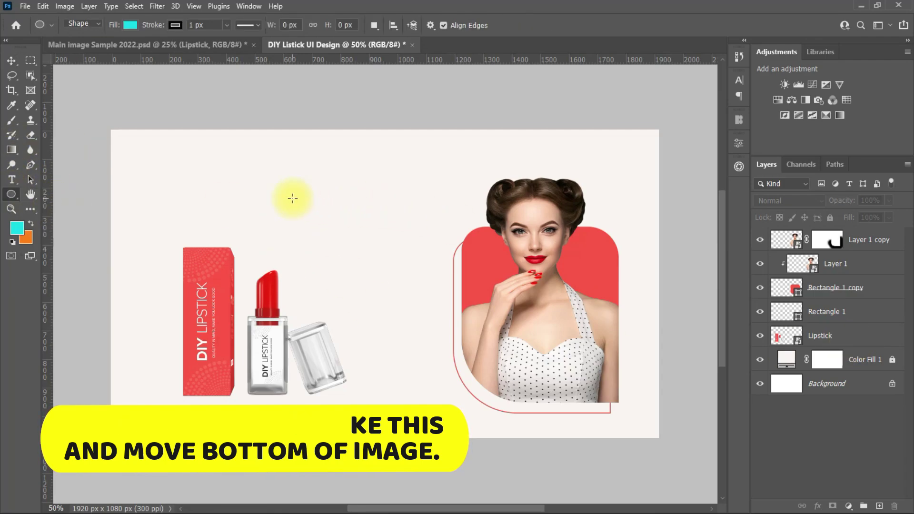
{"action": "left_click_drag", "start_coordinate": [292, 197], "coordinate": [435, 333]}
{"action": "left_click_drag", "start_coordinate": [585, 508], "coordinate": [457, 507]}
{"action": "scroll", "coordinate": [479, 265], "scroll_direction": "down", "scroll_amount": 3}
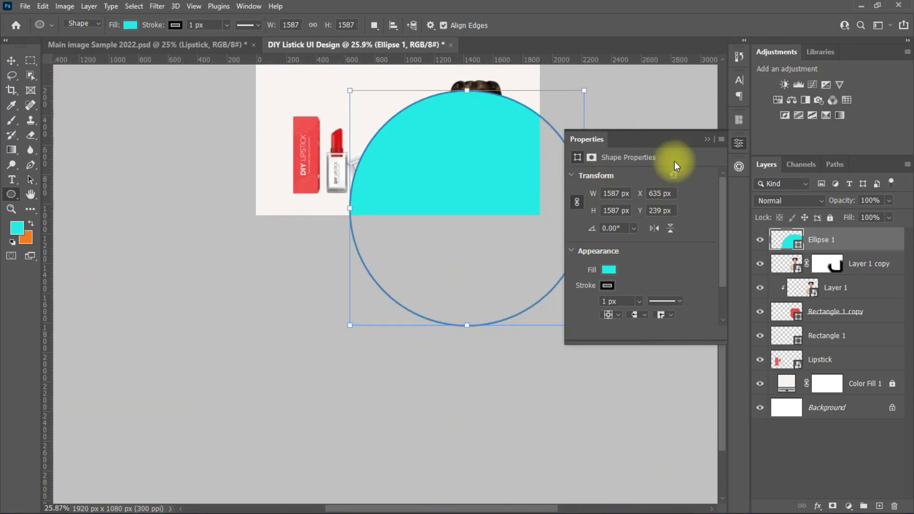
{"action": "left_click", "coordinate": [707, 139]}
Move the circle to the canvas's lower-right corner and stack its layer below the Lipstick layer
{"action": "scroll", "coordinate": [418, 250], "scroll_direction": "up", "scroll_amount": 2}
{"action": "left_click", "coordinate": [11, 61]}
{"action": "left_click_drag", "start_coordinate": [509, 271], "coordinate": [584, 320]}
{"action": "left_click_drag", "start_coordinate": [833, 239], "coordinate": [864, 370]}
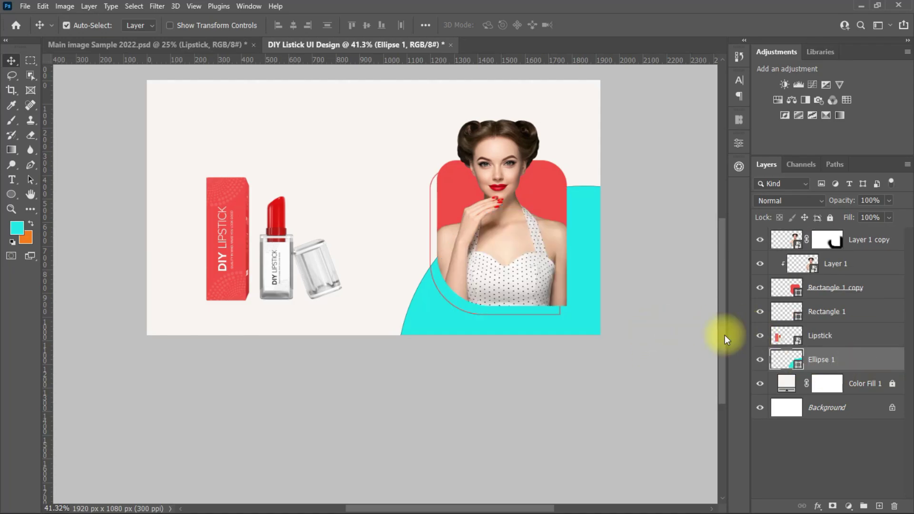
Remove the stroke from the large circle
{"action": "scroll", "coordinate": [417, 218], "scroll_direction": "up", "scroll_amount": 3}
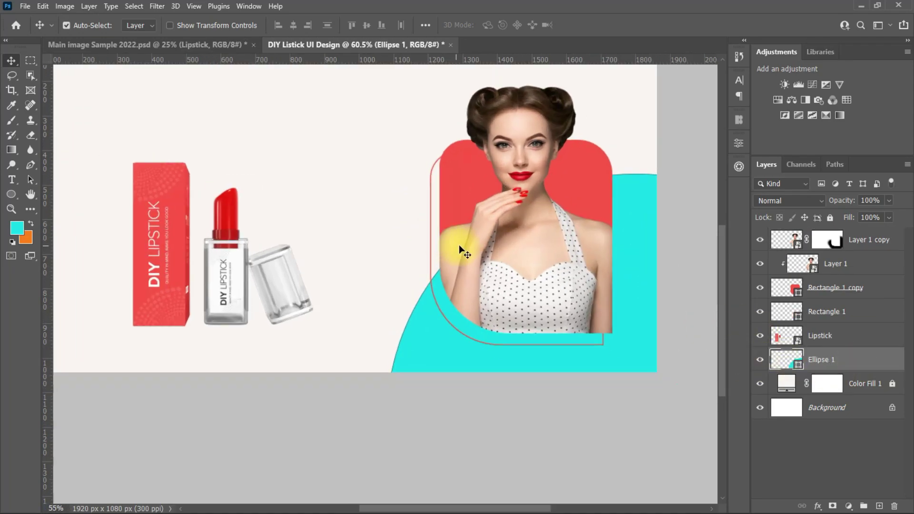
{"action": "scroll", "coordinate": [464, 250], "scroll_direction": "down", "scroll_amount": 3}
{"action": "left_click", "coordinate": [739, 144]}
{"action": "left_click", "coordinate": [607, 285]}
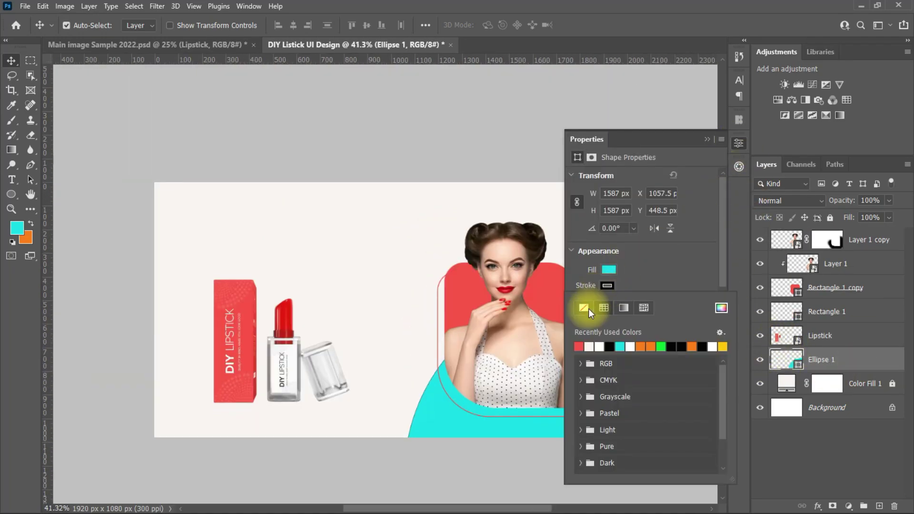
{"action": "left_click", "coordinate": [588, 309]}
{"action": "left_click", "coordinate": [567, 389]}
{"action": "left_click", "coordinate": [707, 140]}
Change the large circle's fill to black (000000)
{"action": "double_click", "coordinate": [778, 361]}
{"action": "left_click_drag", "start_coordinate": [305, 319], "coordinate": [188, 426]}
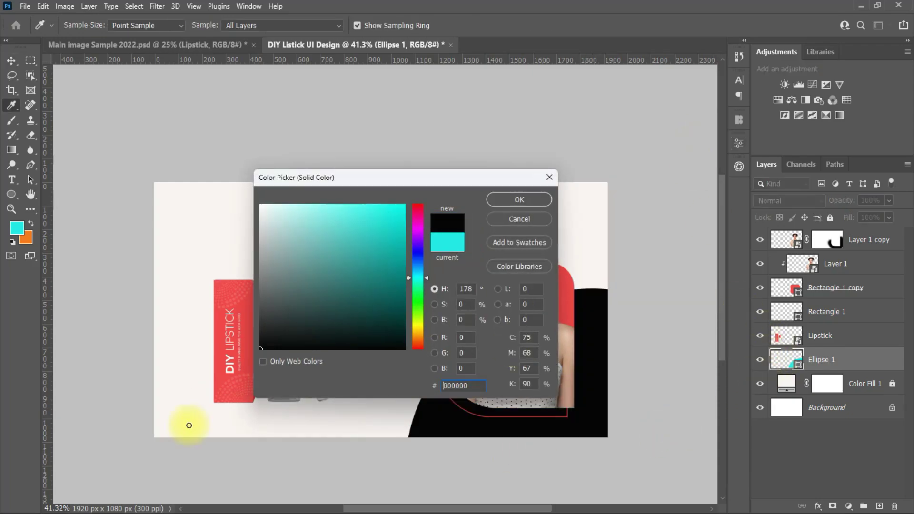
{"action": "left_click", "coordinate": [519, 200]}
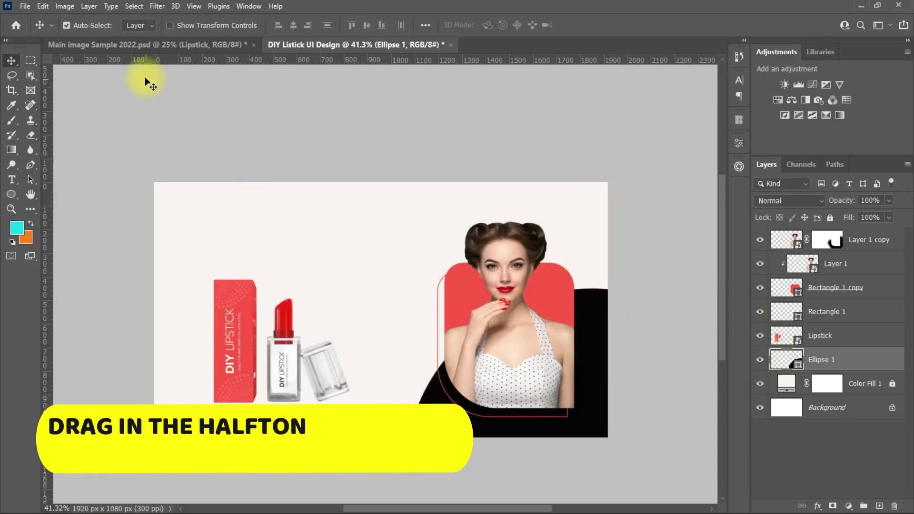
Bring the halftone grid from Main image Sample 2022.psd into the design, just above the black circle's layer
{"action": "scroll", "coordinate": [368, 290], "scroll_direction": "up", "scroll_amount": 1}
{"action": "left_click", "coordinate": [140, 45]}
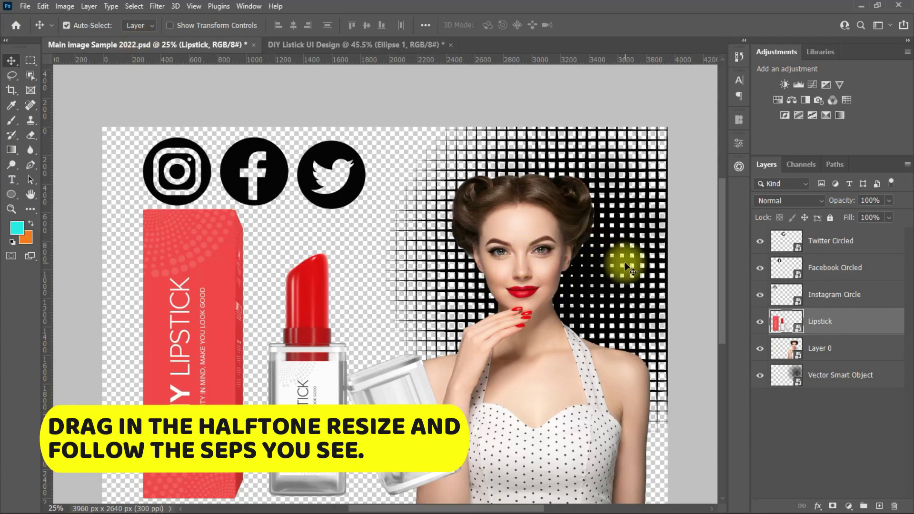
{"action": "left_click_drag", "start_coordinate": [624, 262], "coordinate": [603, 393]}
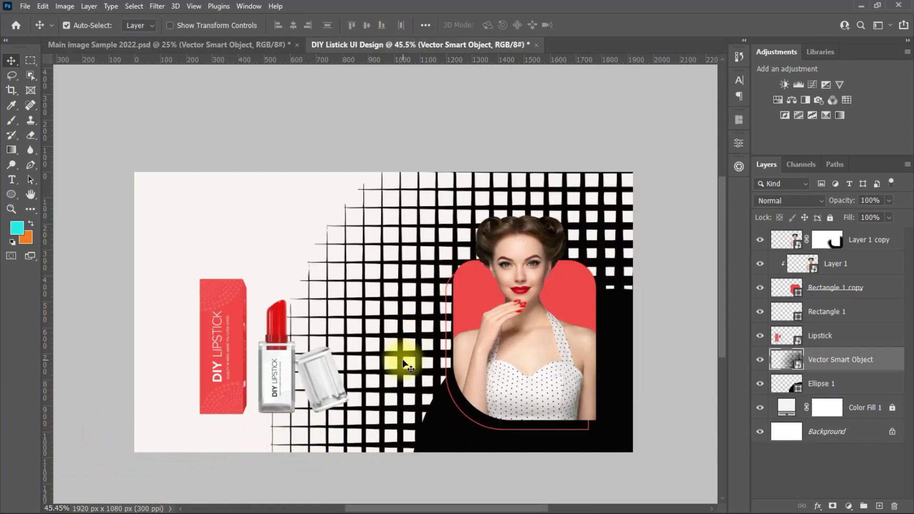
Scale the halftone grid down to about 53% and position it over the black circle in the canvas's lower-right corner
{"action": "left_click_drag", "start_coordinate": [403, 364], "coordinate": [374, 281]}
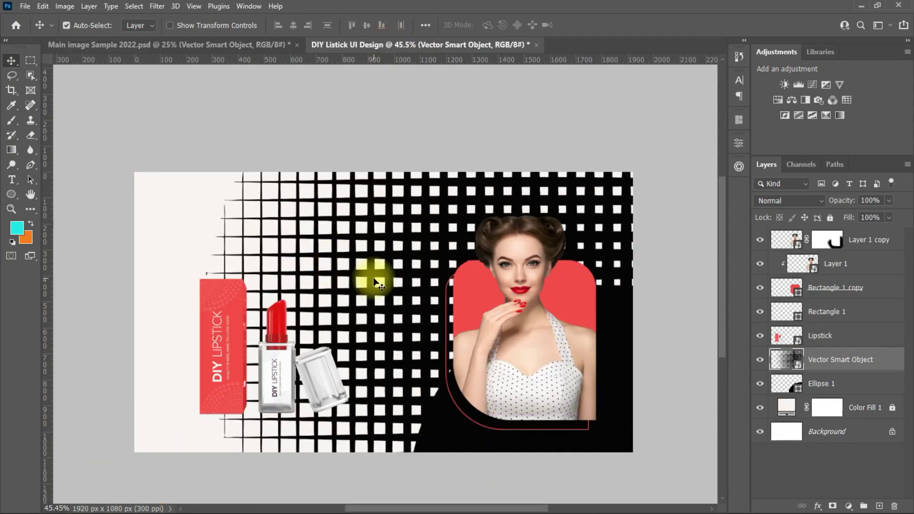
{"action": "key", "text": "ctrl+t"}
{"action": "left_click_drag", "start_coordinate": [194, 321], "coordinate": [633, 214]}
{"action": "left_click_drag", "start_coordinate": [466, 244], "coordinate": [533, 385]}
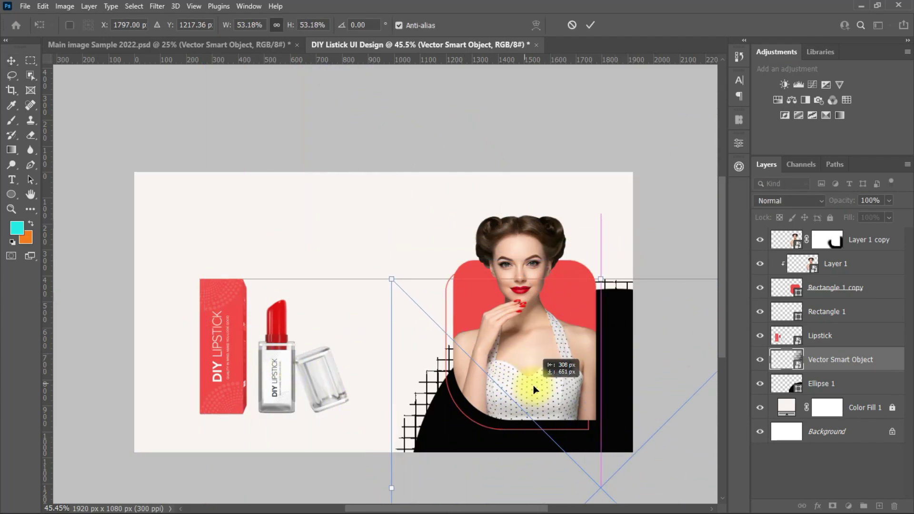
Change the halftone grid's Color Overlay to white inside its smart object, then save and close the smart object
{"action": "left_click", "coordinate": [784, 338]}
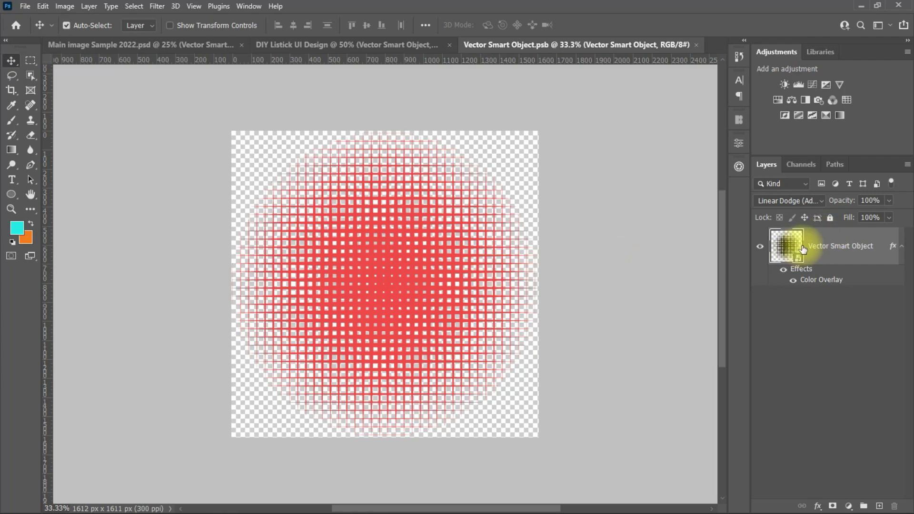
{"action": "double_click", "coordinate": [893, 246]}
{"action": "left_click", "coordinate": [71, 361]}
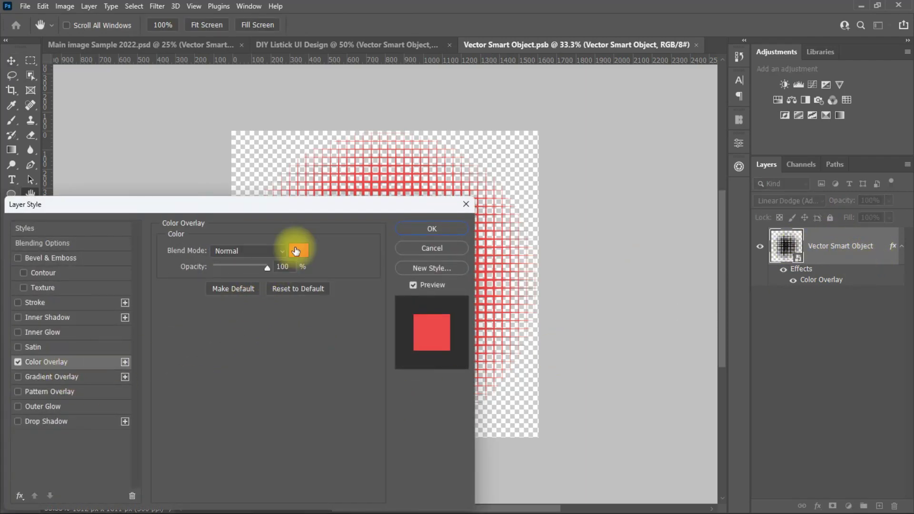
{"action": "left_click", "coordinate": [295, 251]}
{"action": "left_click_drag", "start_coordinate": [112, 302], "coordinate": [64, 261]}
{"action": "left_click", "coordinate": [320, 253]}
{"action": "left_click", "coordinate": [432, 228]}
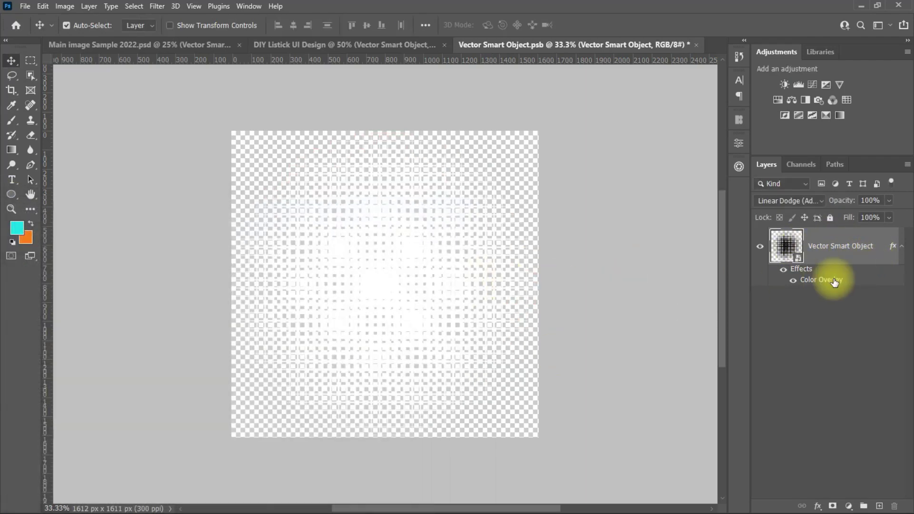
{"action": "left_click", "coordinate": [696, 45]}
{"action": "left_click", "coordinate": [416, 202]}
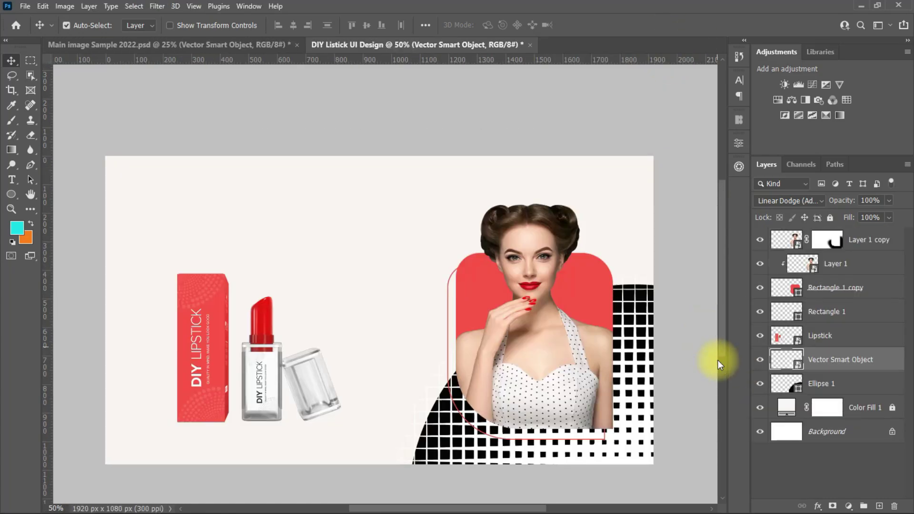
Keep the halftone grid's blend mode at Linear Dodge (Add) and lower its opacity to 23%
{"action": "left_click", "coordinate": [820, 202]}
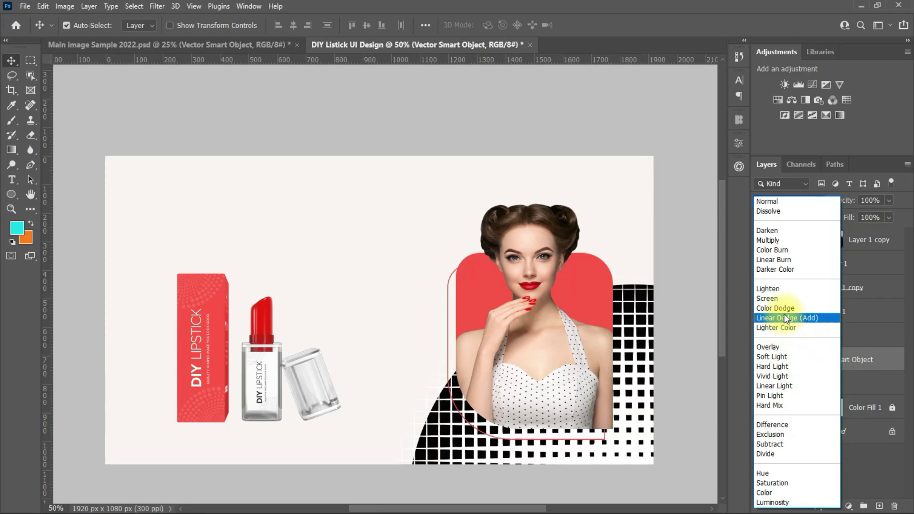
{"action": "left_click", "coordinate": [782, 319]}
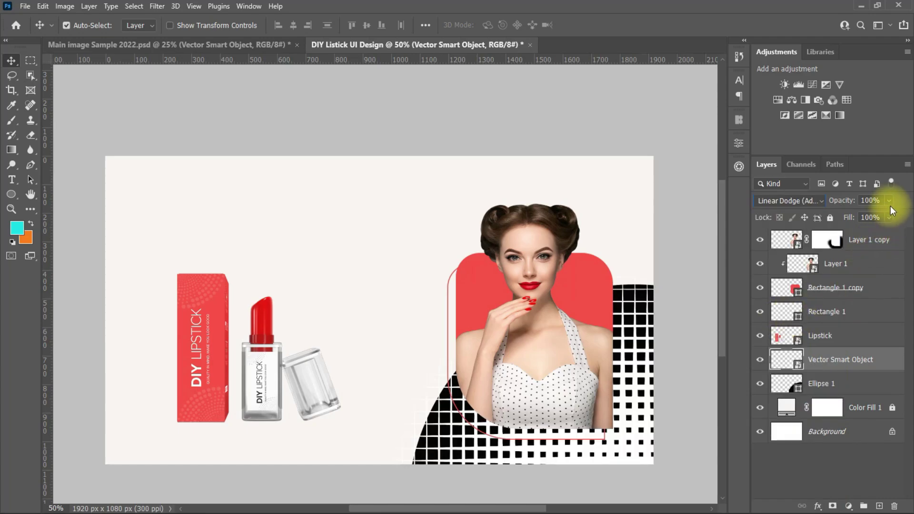
{"action": "left_click", "coordinate": [888, 200]}
{"action": "left_click_drag", "start_coordinate": [884, 215], "coordinate": [847, 220]}
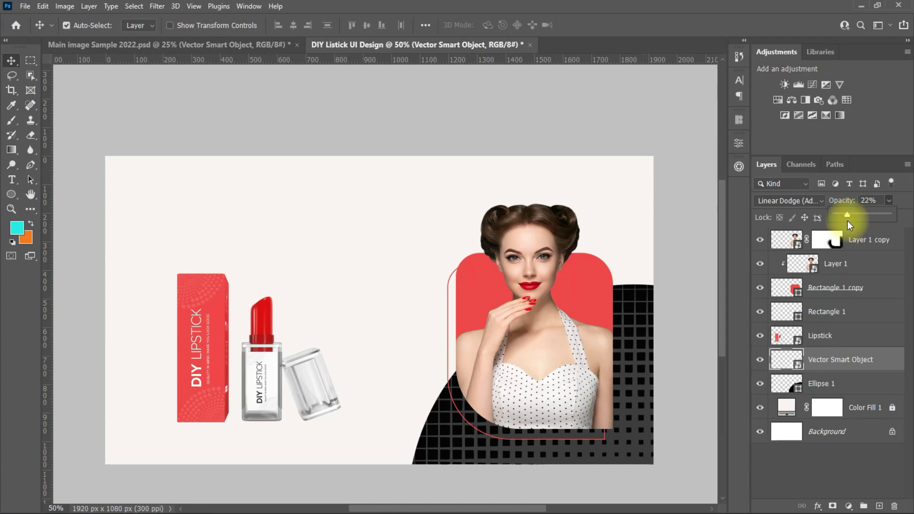
{"action": "left_click", "coordinate": [686, 214]}
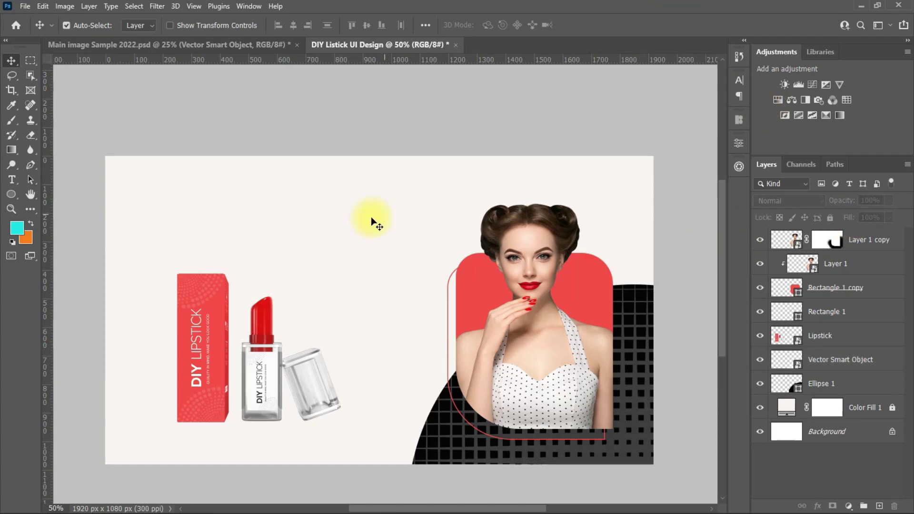
Add vertical guides just inside both side edges of the canvas and horizontal guides near its upper edge
{"action": "left_click", "coordinate": [193, 339]}
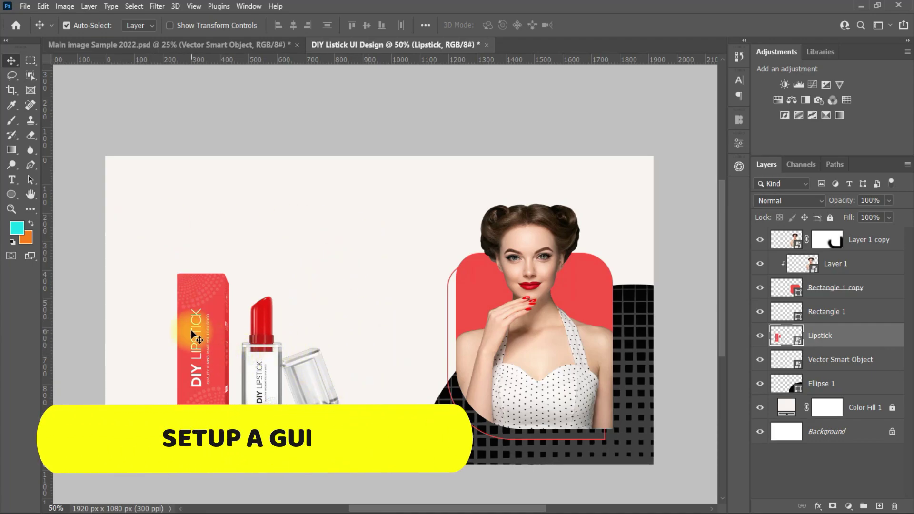
{"action": "left_click_drag", "start_coordinate": [50, 235], "coordinate": [132, 253]}
{"action": "left_click_drag", "start_coordinate": [119, 62], "coordinate": [129, 174]}
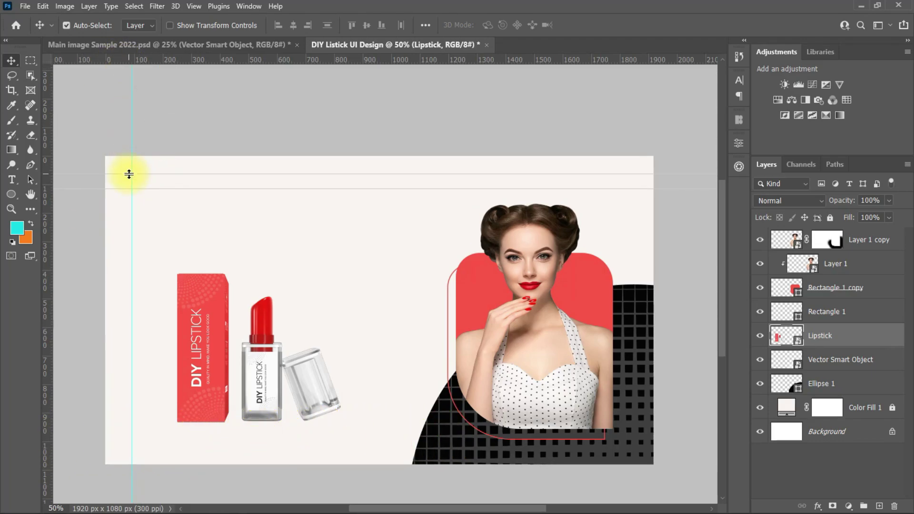
{"action": "mouse_move", "coordinate": [114, 255]}
{"action": "left_mouse_down"}
{"action": "mouse_move", "coordinate": [632, 296]}
{"action": "mouse_move", "coordinate": [626, 269]}
{"action": "left_mouse_up"}
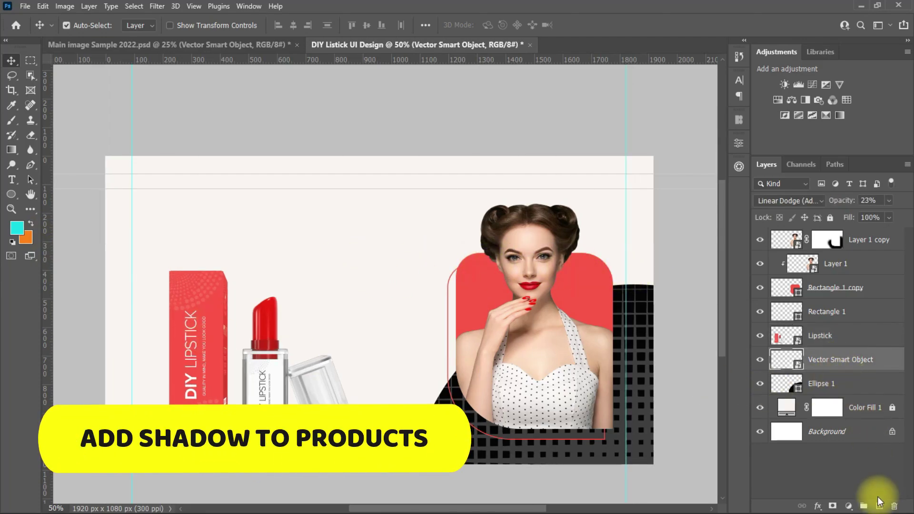
Create a layer above the halftone grid and paint a soft black spot at the lipstick box's base with a 300 px brush
{"action": "left_click", "coordinate": [880, 505]}
{"action": "left_click", "coordinate": [16, 233]}
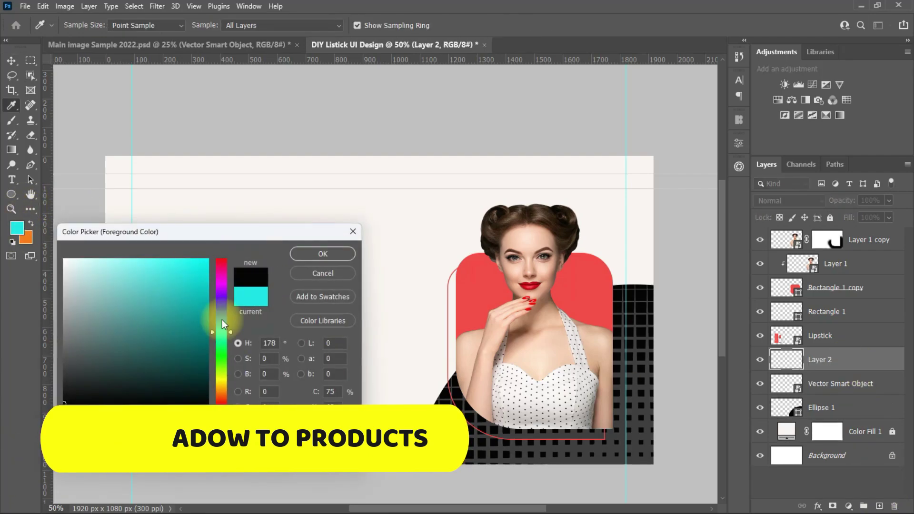
{"action": "left_click", "coordinate": [82, 413]}
{"action": "left_click", "coordinate": [318, 253]}
{"action": "right_click", "coordinate": [12, 119]}
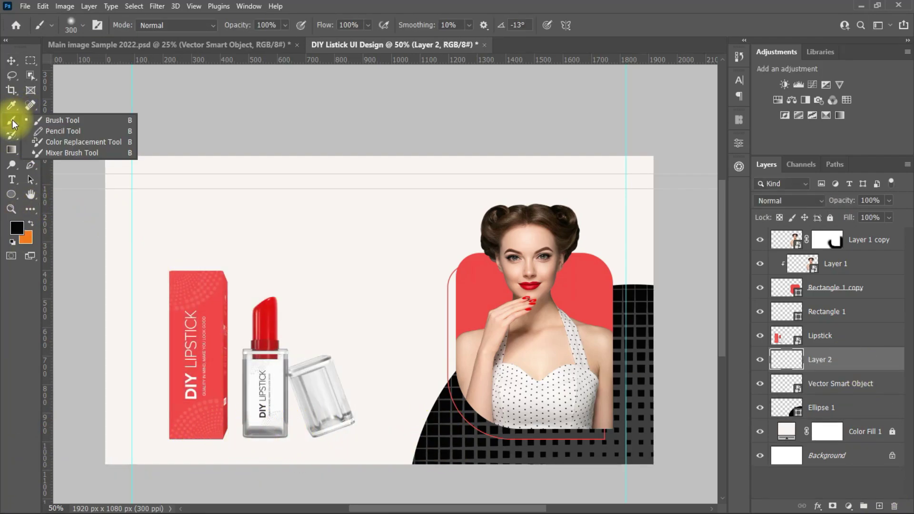
{"action": "left_click", "coordinate": [50, 123]}
{"action": "left_click_drag", "start_coordinate": [179, 434], "coordinate": [248, 442]}
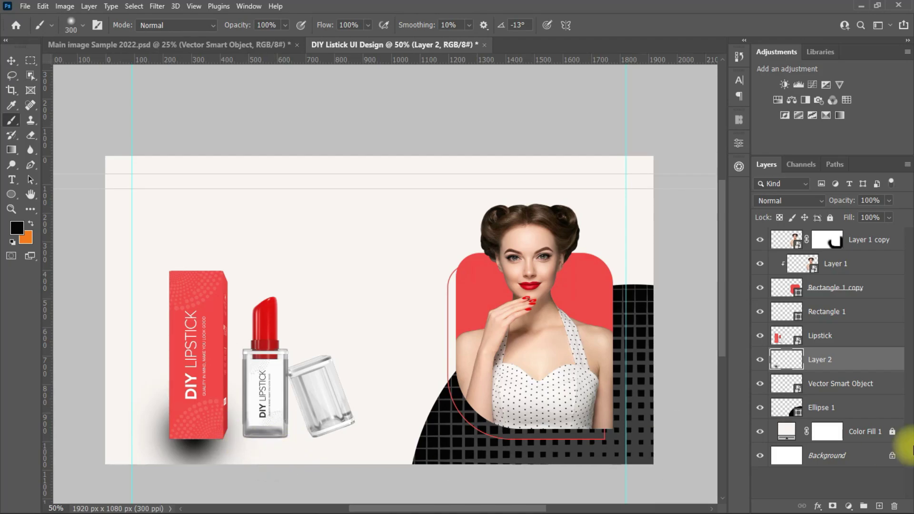
Flatten the black spot into a thin shadow under the box and fade its lower edge with a layer mask
{"action": "key", "text": "ctrl+t"}
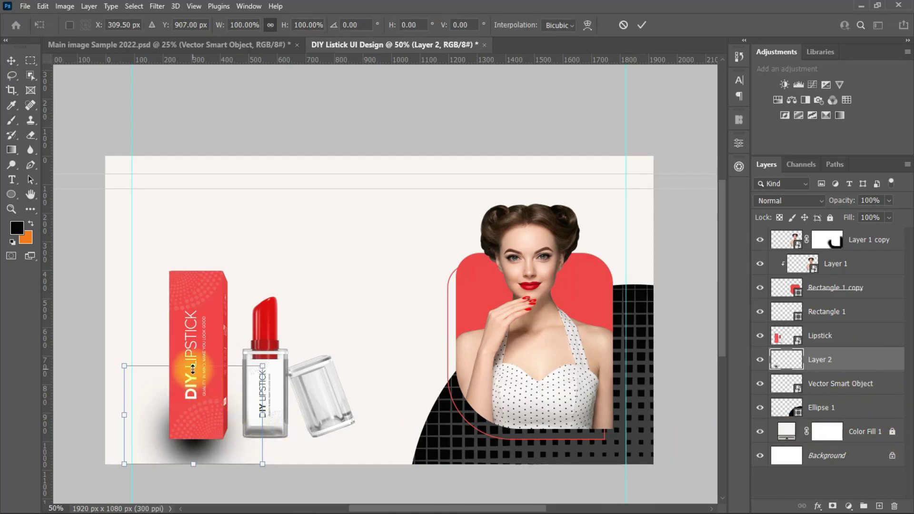
{"action": "mouse_move", "coordinate": [193, 366]}
{"action": "left_mouse_down"}
{"action": "mouse_move", "coordinate": [185, 458]}
{"action": "mouse_move", "coordinate": [188, 441]}
{"action": "left_mouse_up"}
{"action": "left_click", "coordinate": [641, 24]}
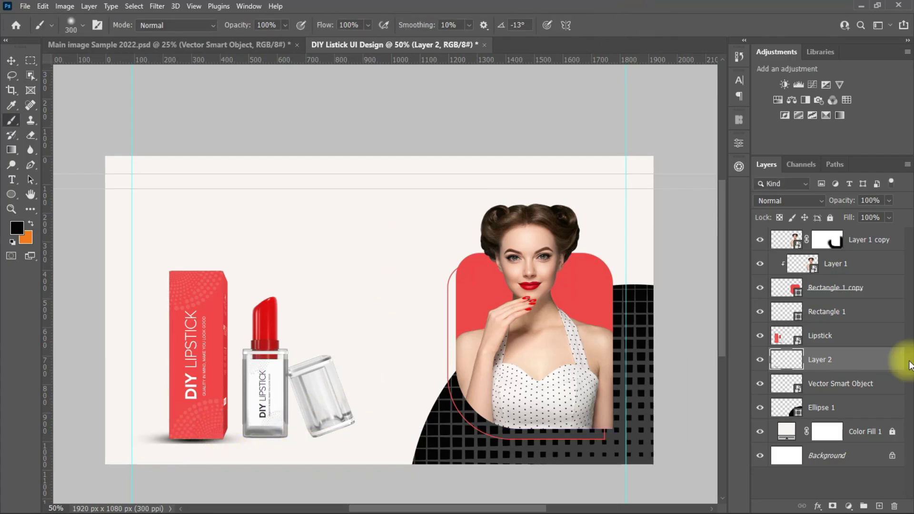
{"action": "left_click", "coordinate": [832, 506]}
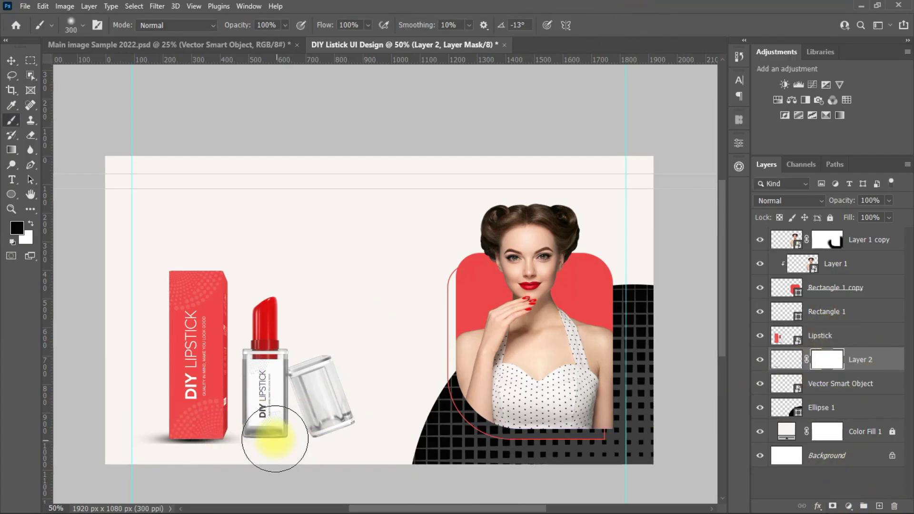
{"action": "left_click_drag", "start_coordinate": [254, 458], "coordinate": [183, 476]}
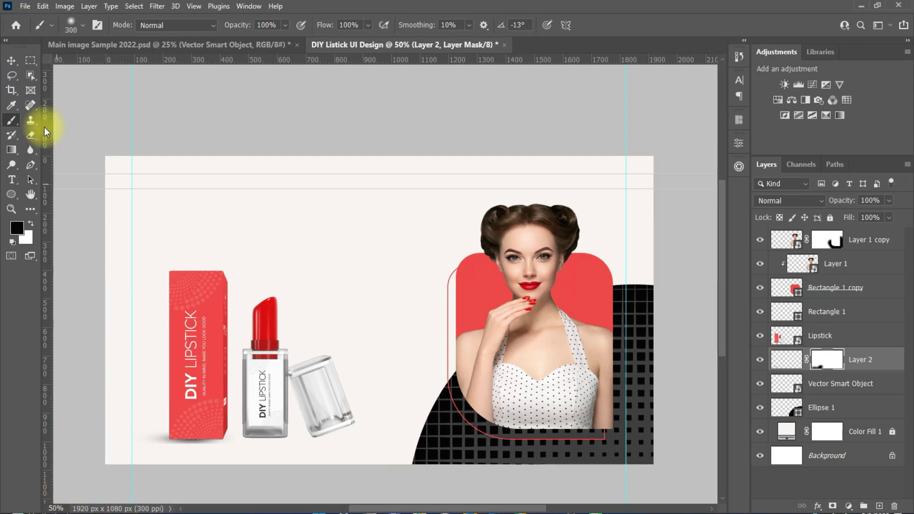
Widen the box's shadow to about 113% and warp its upper edge upward behind the lipstick box
{"action": "left_click", "coordinate": [12, 61]}
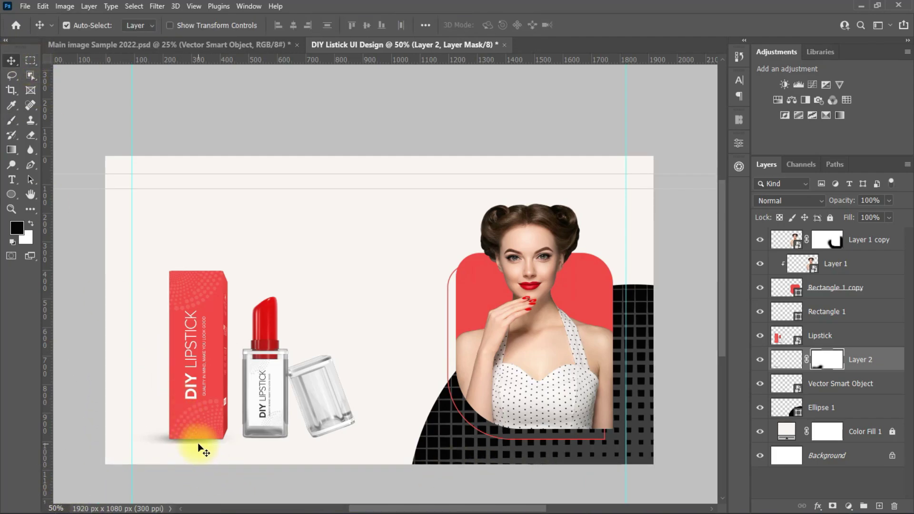
{"action": "key", "text": "ctrl+t"}
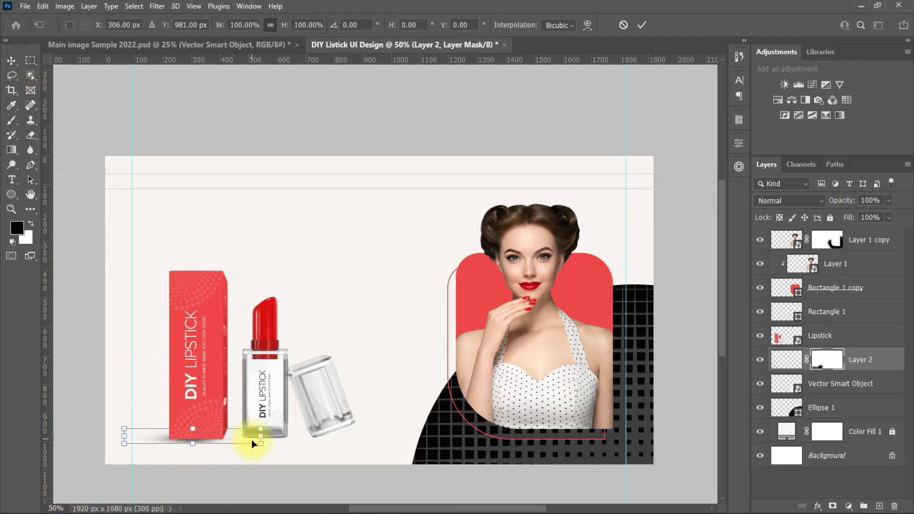
{"action": "mouse_move", "coordinate": [261, 436]}
{"action": "left_mouse_down"}
{"action": "mouse_move", "coordinate": [351, 437]}
{"action": "mouse_move", "coordinate": [278, 436]}
{"action": "left_mouse_up"}
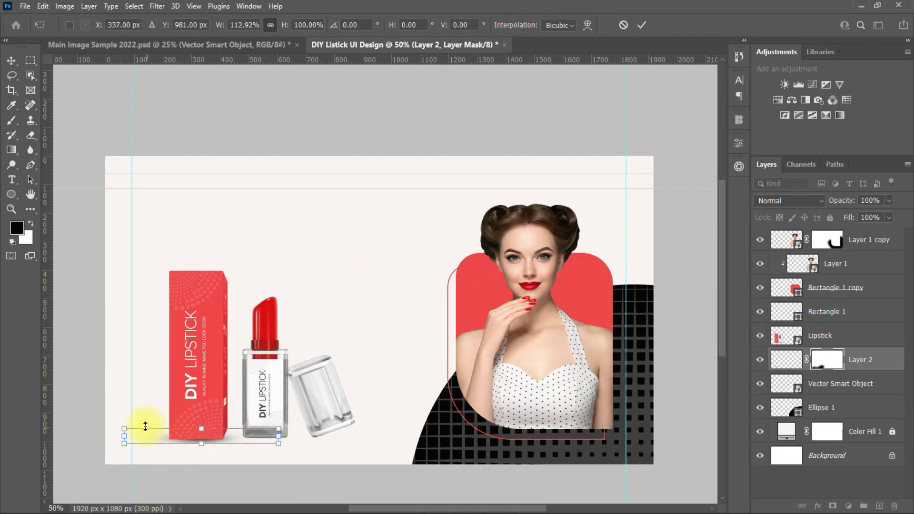
{"action": "right_click", "coordinate": [178, 437]}
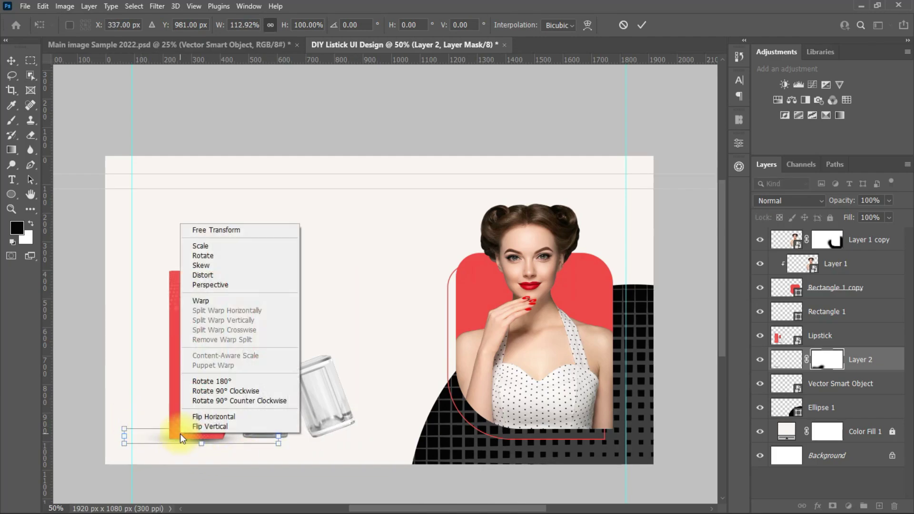
{"action": "left_click", "coordinate": [203, 343]}
{"action": "left_click_drag", "start_coordinate": [132, 396], "coordinate": [126, 219]}
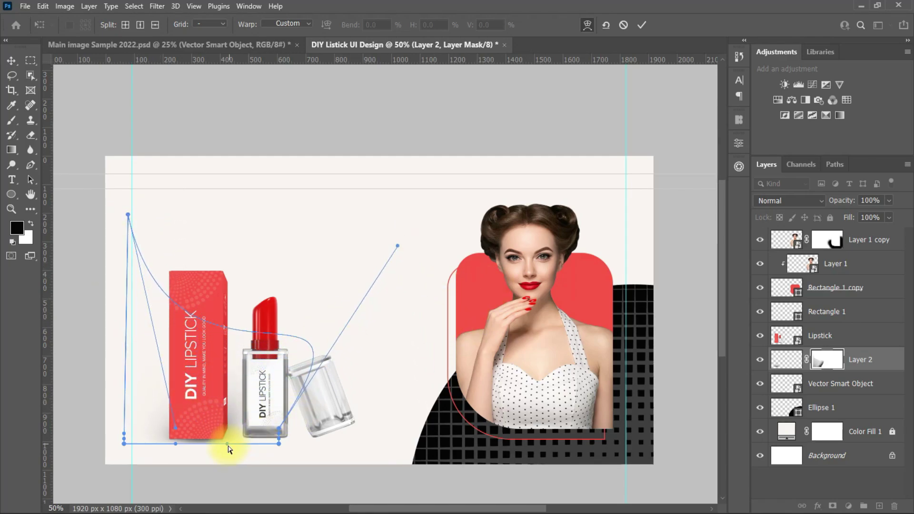
{"action": "left_click", "coordinate": [641, 25]}
Duplicate the shadow twice for the lipstick tube and its cap, and touch up the copies' masks with the black brush
{"action": "left_click", "coordinate": [831, 373]}
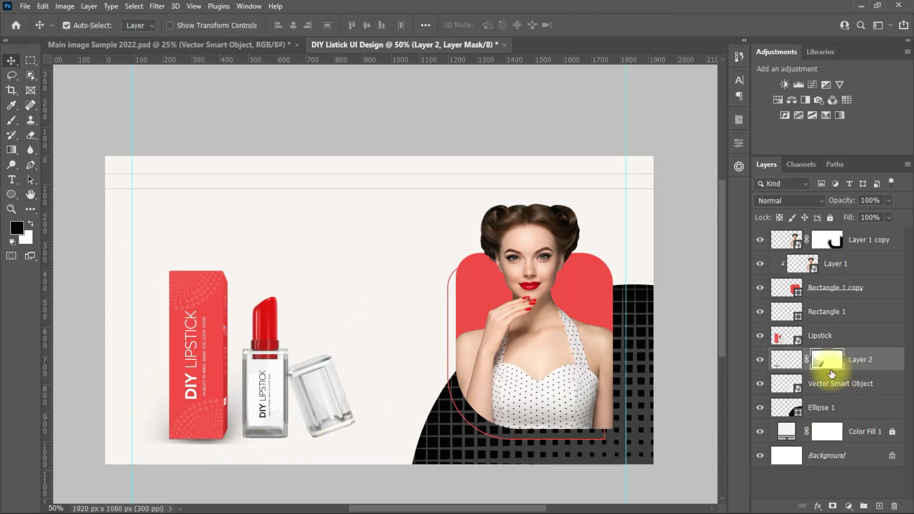
{"action": "left_click_drag", "start_coordinate": [229, 444], "coordinate": [316, 459]}
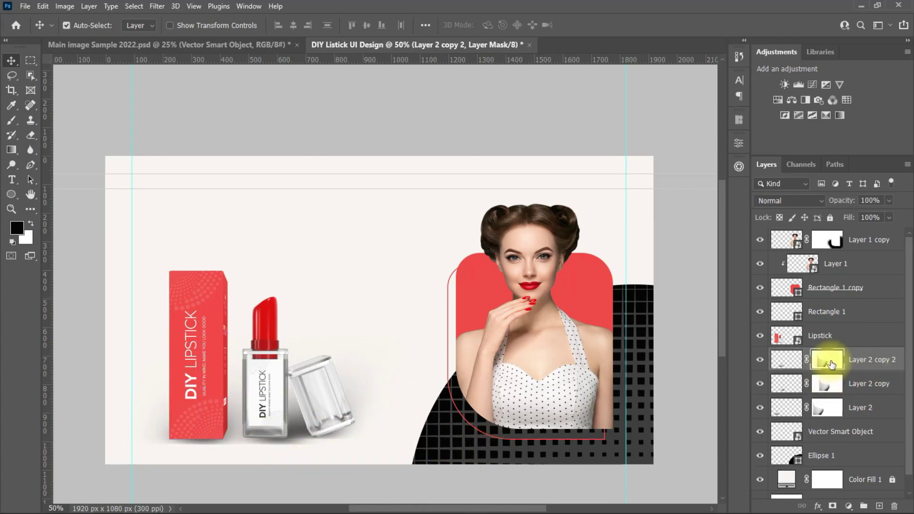
{"action": "left_click", "coordinate": [11, 105]}
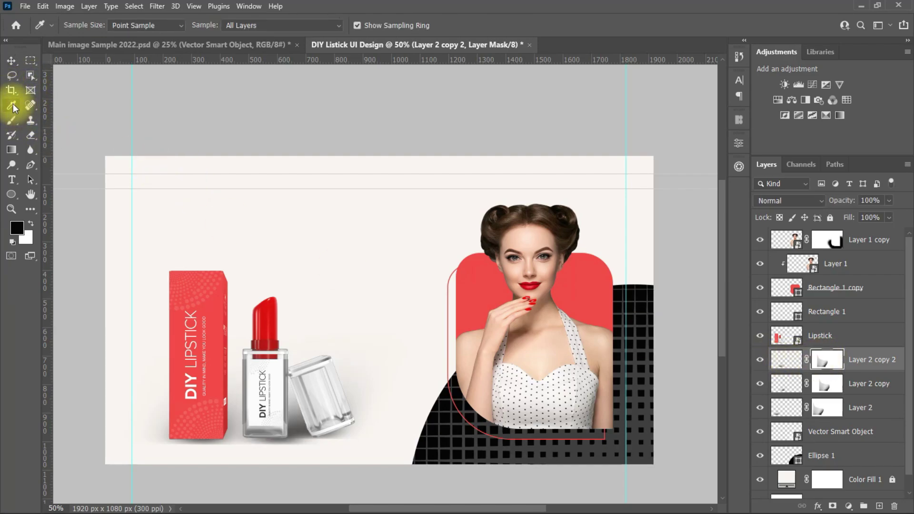
{"action": "left_click", "coordinate": [12, 121]}
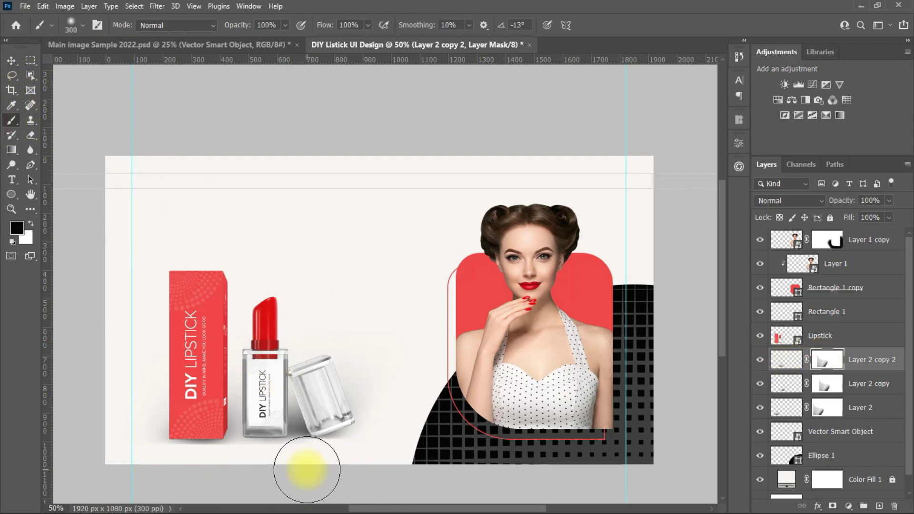
{"action": "left_click", "coordinate": [836, 392]}
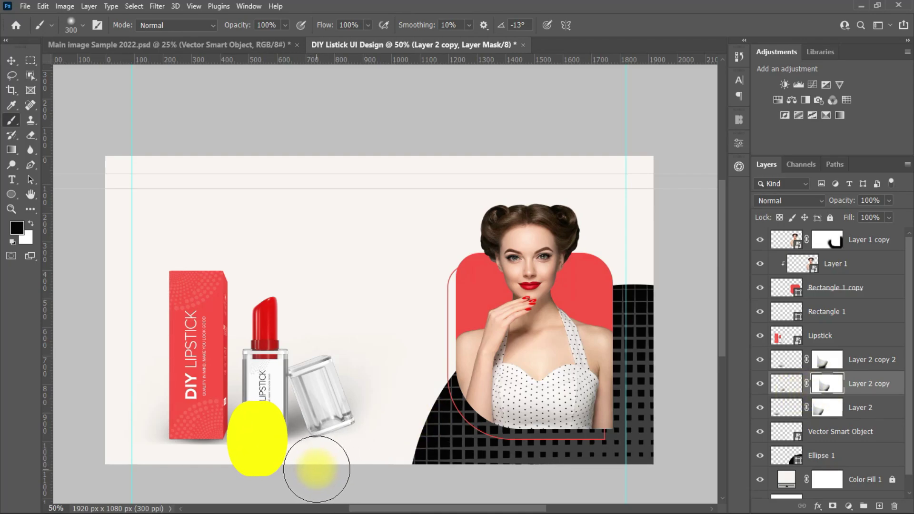
{"action": "key", "text": "v"}
Add the heading text DIY LIPSTICK in Proxima Nova ScOsf Regular at 30 pt and position it above the products
{"action": "key", "text": "t"}
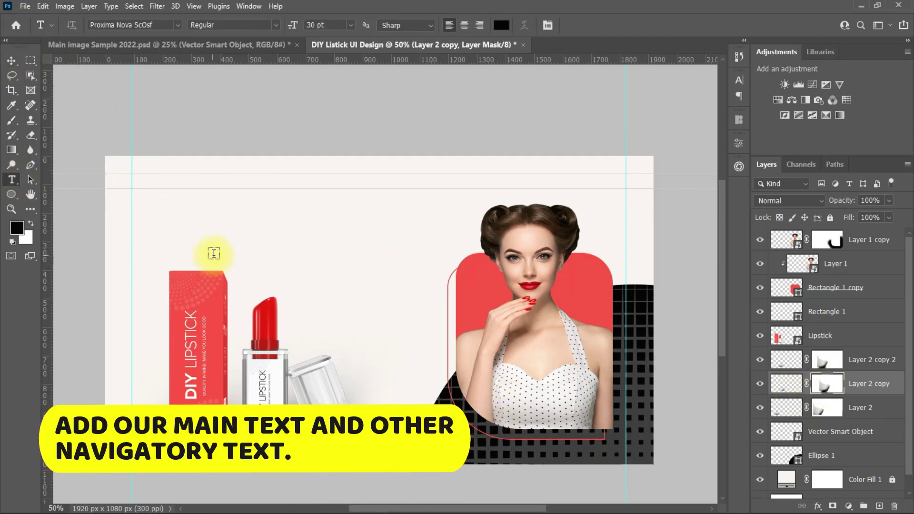
{"action": "left_click", "coordinate": [234, 229]}
{"action": "type", "text": "DIY LIPSTICK"}
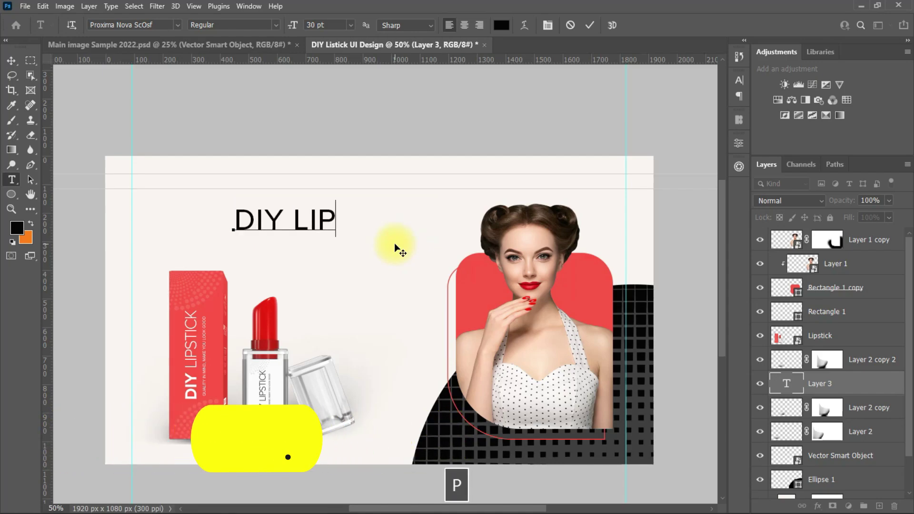
{"action": "left_click", "coordinate": [12, 61]}
{"action": "left_click_drag", "start_coordinate": [301, 229], "coordinate": [282, 237]}
Set the DIY LIPSTICK heading's font size to 24 pt
{"action": "left_click", "coordinate": [739, 80]}
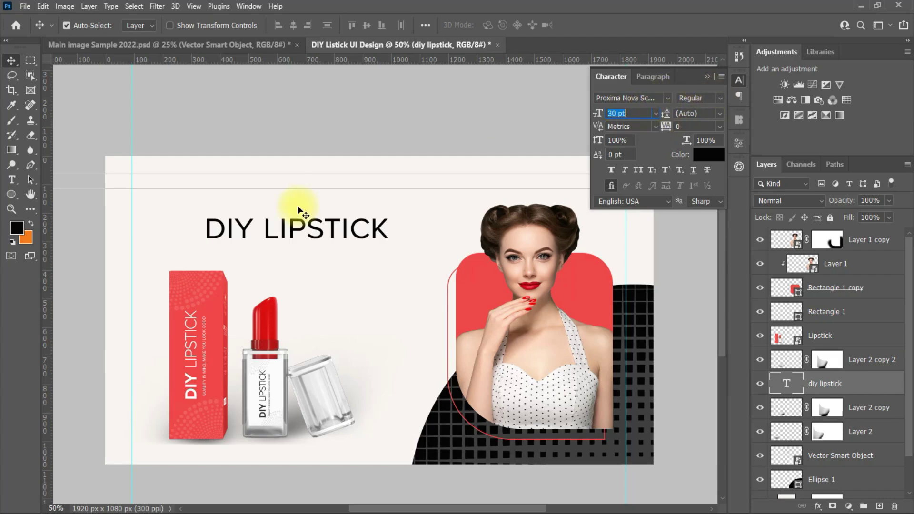
{"action": "key", "text": "t"}
{"action": "left_click", "coordinate": [241, 225]}
{"action": "left_click", "coordinate": [599, 26]}
{"action": "left_click", "coordinate": [656, 113]}
{"action": "left_click", "coordinate": [624, 220]}
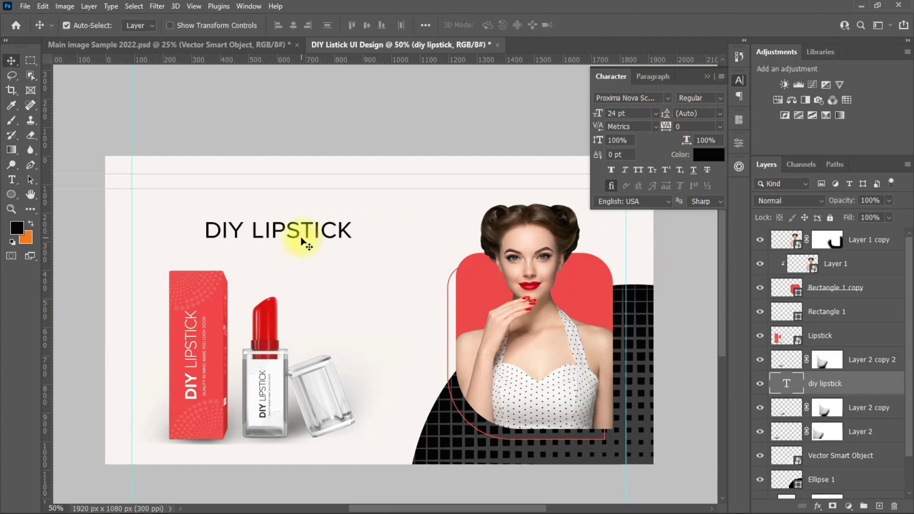
Give the word DIY in the heading a heavy font weight, leaving LIPSTICK in the regular weight
{"action": "double_click", "coordinate": [306, 235]}
{"action": "double_click", "coordinate": [226, 230]}
{"action": "left_click", "coordinate": [718, 98]}
{"action": "left_click", "coordinate": [695, 186]}
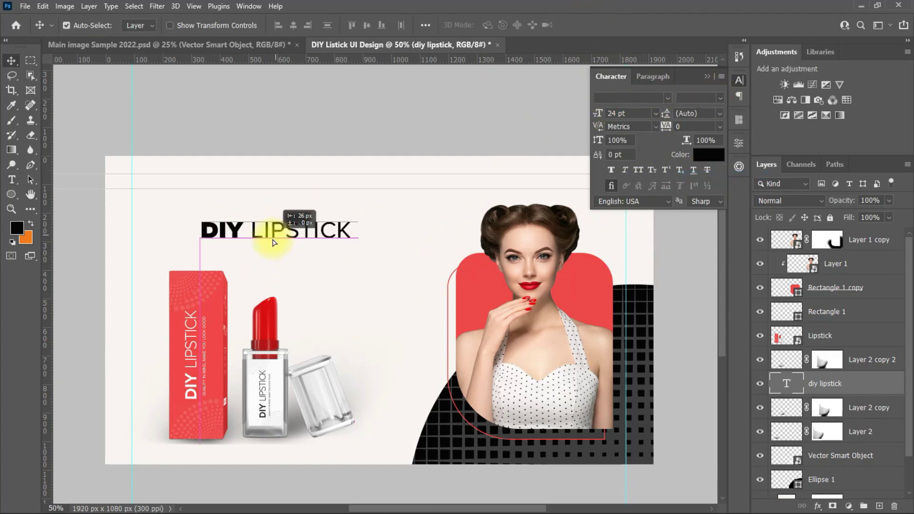
Nudge the DIY LIPSTICK heading above the products and recolour the word DIY with the red of the model's frame
{"action": "left_click_drag", "start_coordinate": [242, 234], "coordinate": [235, 240]}
{"action": "left_click", "coordinate": [708, 155]}
{"action": "left_click", "coordinate": [592, 285]}
{"action": "left_click", "coordinate": [317, 256]}
{"action": "left_click", "coordinate": [590, 25]}
{"action": "key", "text": "v"}
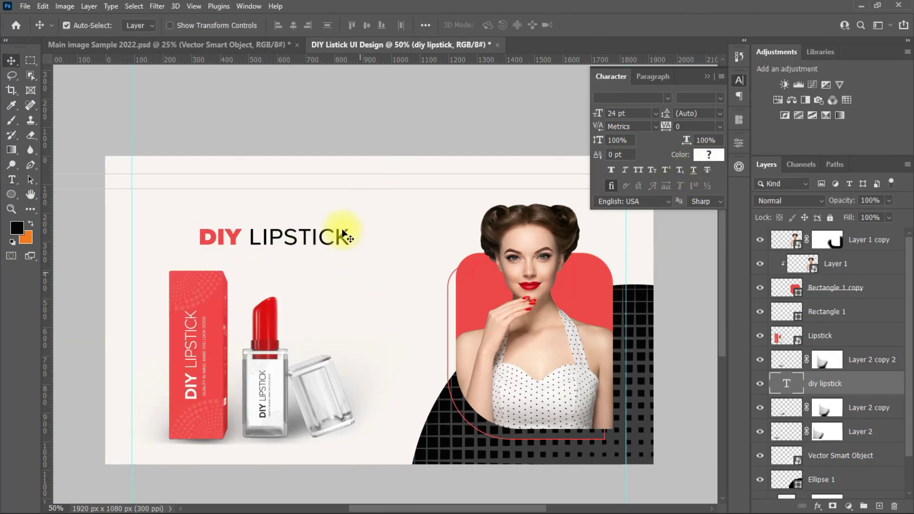
Add the tagline text "Quality in Mind, Make You Look Good" below the DIY LIPSTICK heading
{"action": "left_click", "coordinate": [12, 180]}
{"action": "scroll", "coordinate": [246, 337], "scroll_direction": "up", "scroll_amount": 7}
{"action": "left_click", "coordinate": [301, 195]}
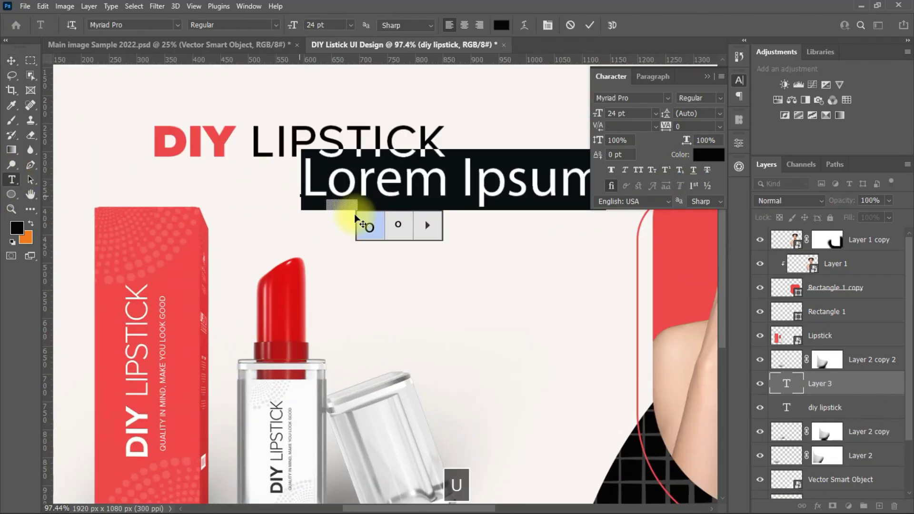
{"action": "left_click", "coordinate": [361, 170]}
{"action": "double_click", "coordinate": [365, 192]}
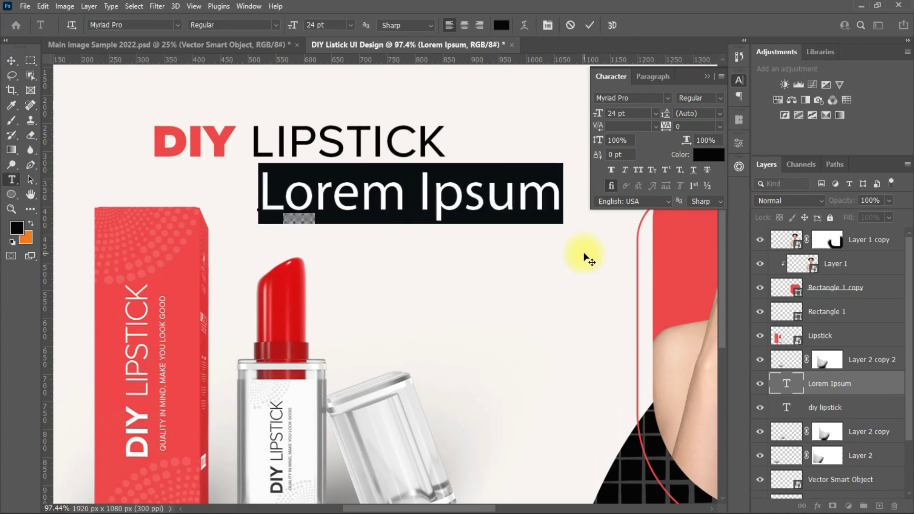
{"action": "type", "text": "Q"}
{"action": "key", "text": "Caps_Lock"}
{"action": "type", "text": "uality"}
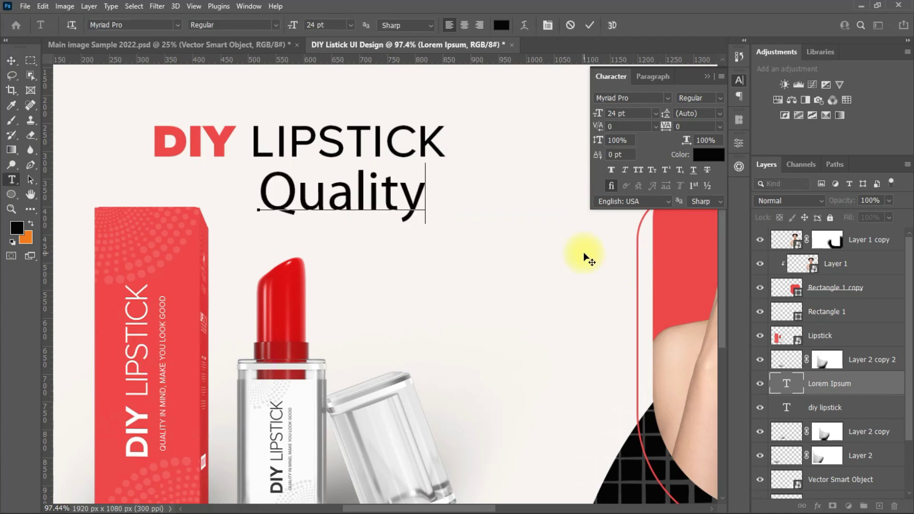
{"action": "type", "text": " in Mind, K"}
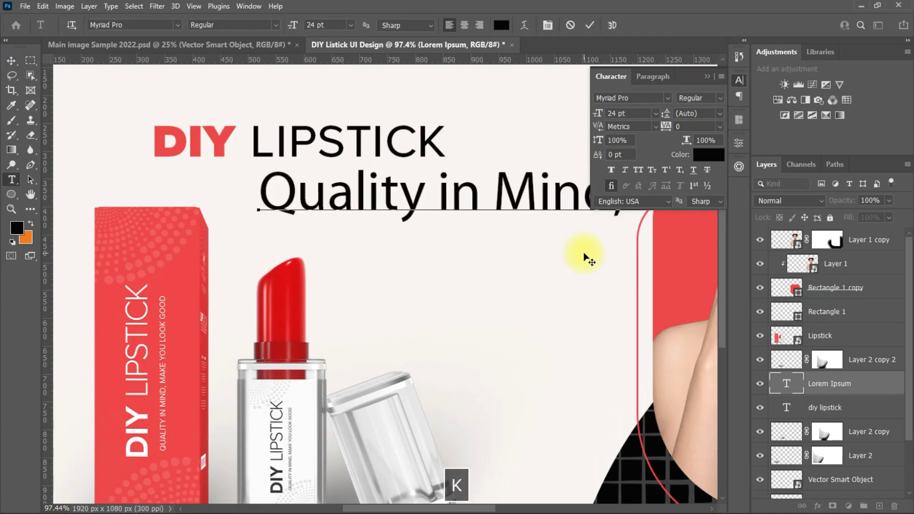
{"action": "scroll", "coordinate": [500, 219], "scroll_direction": "down", "scroll_amount": 3}
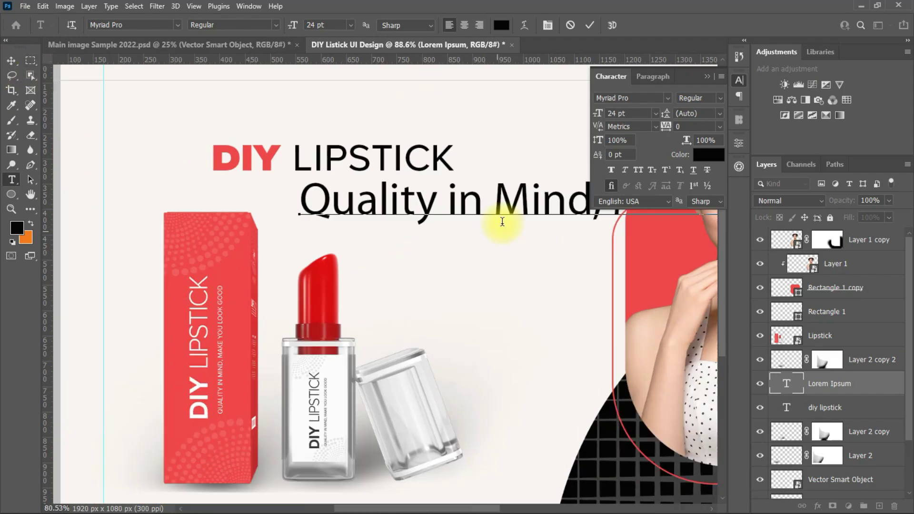
Set the tagline in Proxima Nova ScOsf Regular at 8 pt and position it directly beneath the heading, aligned with its start
{"action": "left_click", "coordinate": [11, 61]}
{"action": "left_click", "coordinate": [638, 98]}
{"action": "left_click", "coordinate": [668, 98]}
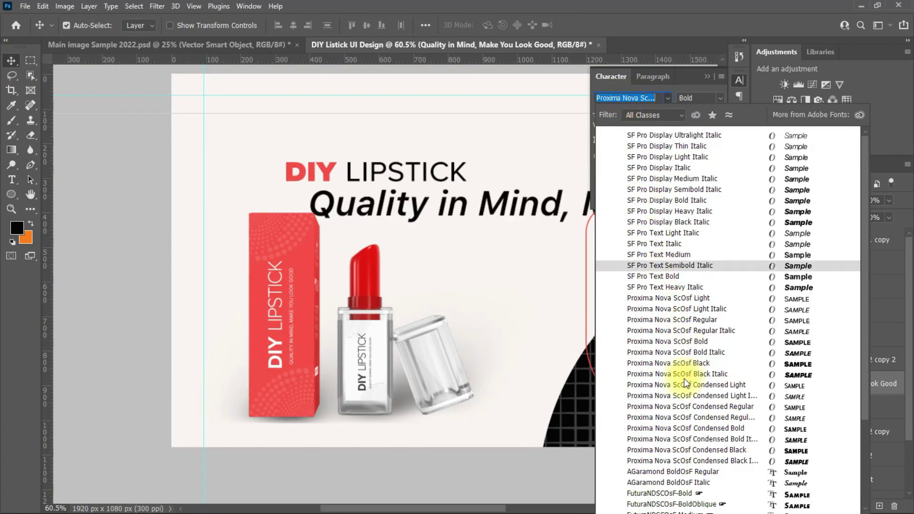
{"action": "left_click", "coordinate": [691, 323]}
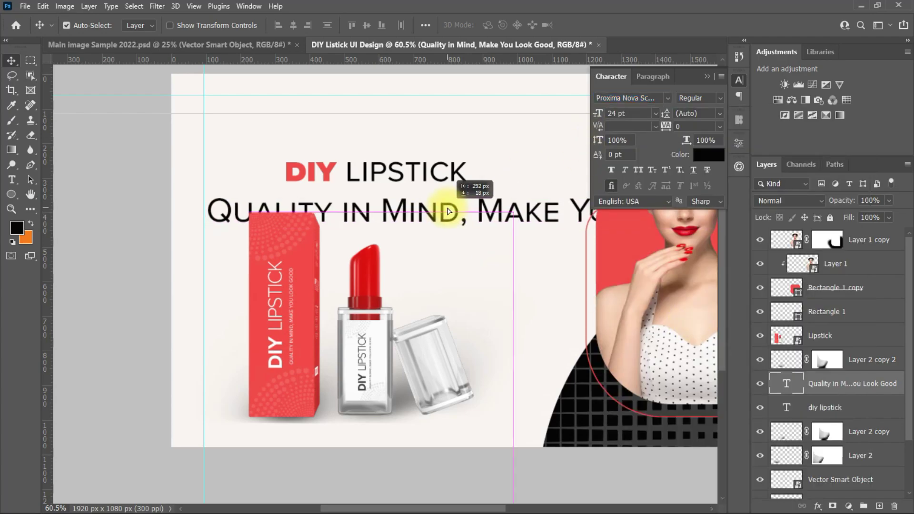
{"action": "left_click", "coordinate": [656, 113]}
{"action": "left_click", "coordinate": [650, 150]}
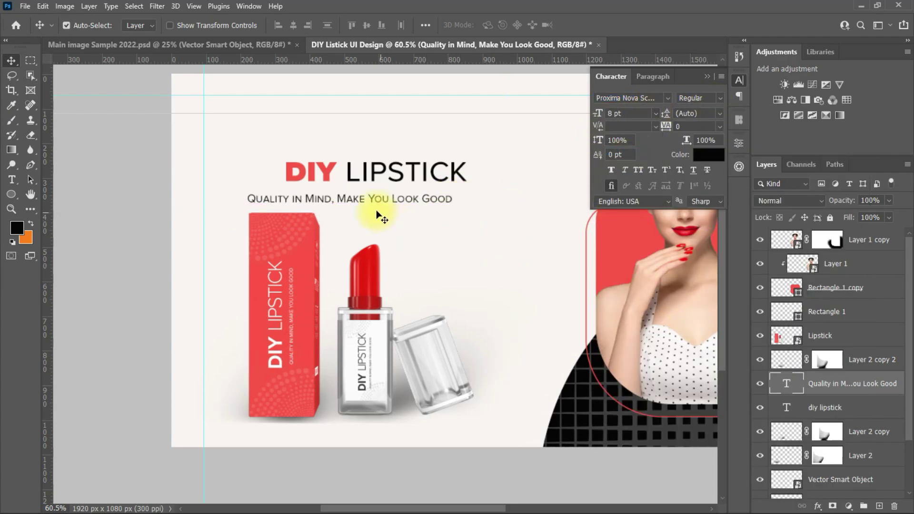
{"action": "left_click_drag", "start_coordinate": [378, 204], "coordinate": [403, 196]}
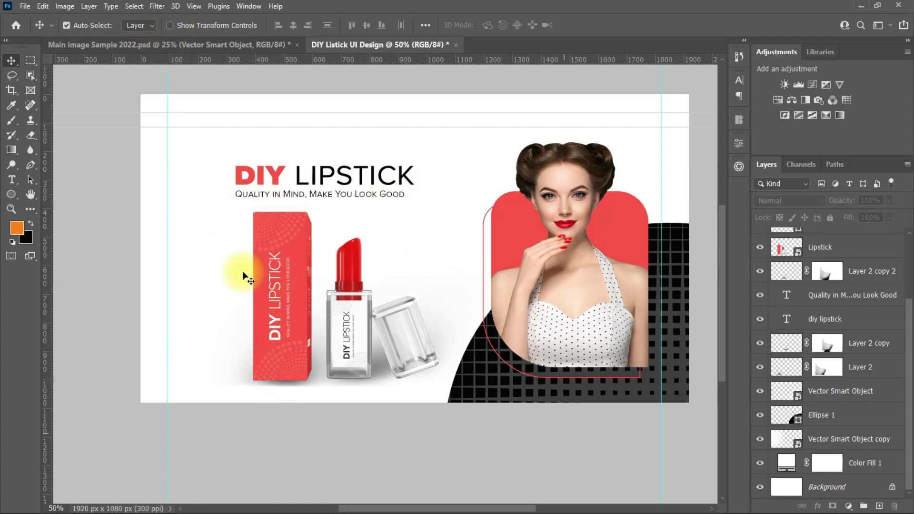
Add the navigation text HOME at 8 pt and place it between the two horizontal guides above the heading
{"action": "left_click", "coordinate": [12, 179]}
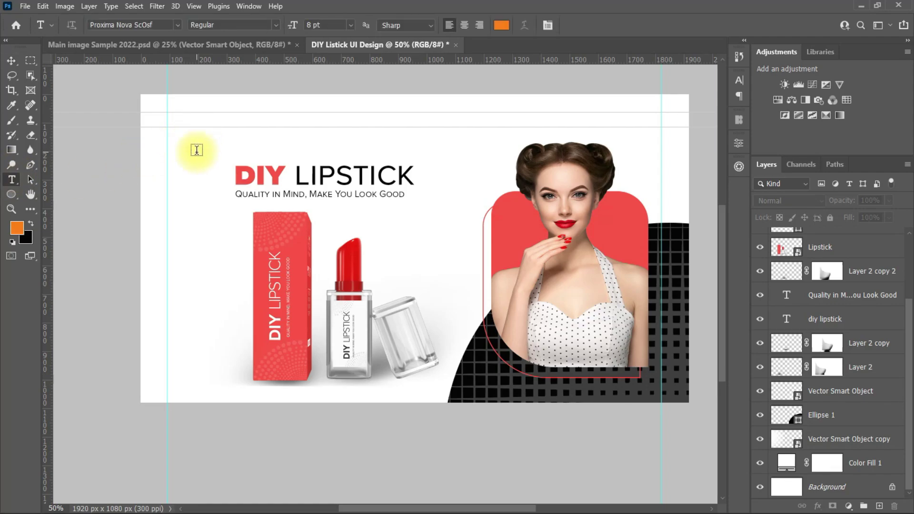
{"action": "left_click", "coordinate": [197, 150]}
{"action": "type", "text": "HOME"}
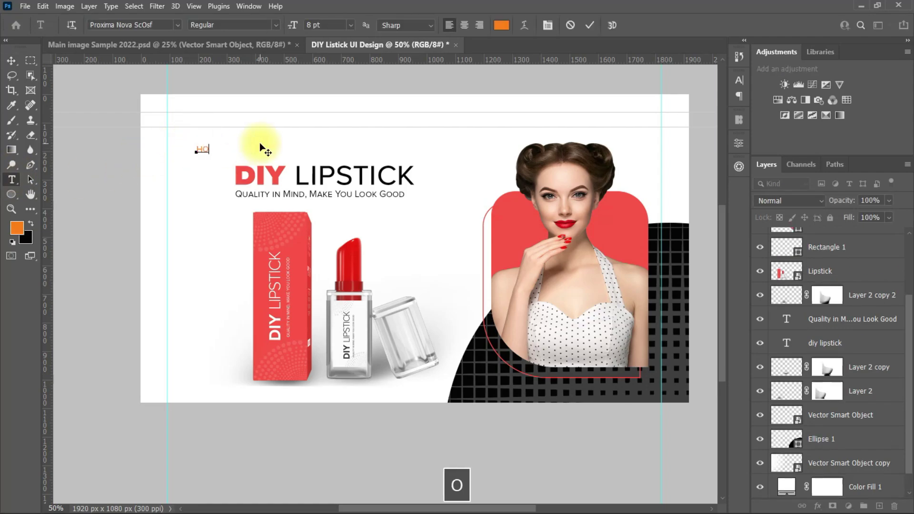
{"action": "left_click", "coordinate": [590, 24]}
{"action": "left_click", "coordinate": [11, 60]}
{"action": "left_click_drag", "start_coordinate": [215, 146], "coordinate": [368, 123]}
{"action": "left_click", "coordinate": [201, 152]}
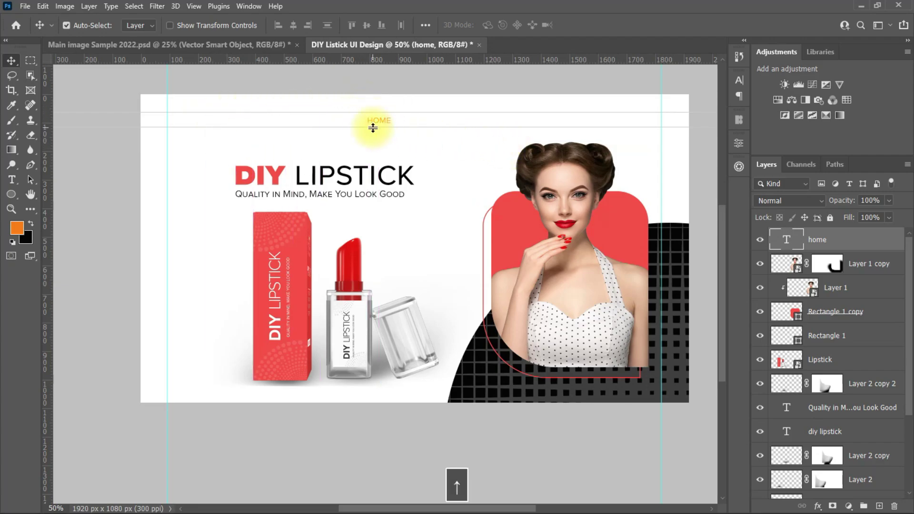
Duplicate the HOME text three times and space the copies along the navigation row
{"action": "scroll", "coordinate": [378, 126], "scroll_direction": "up", "scroll_amount": 4}
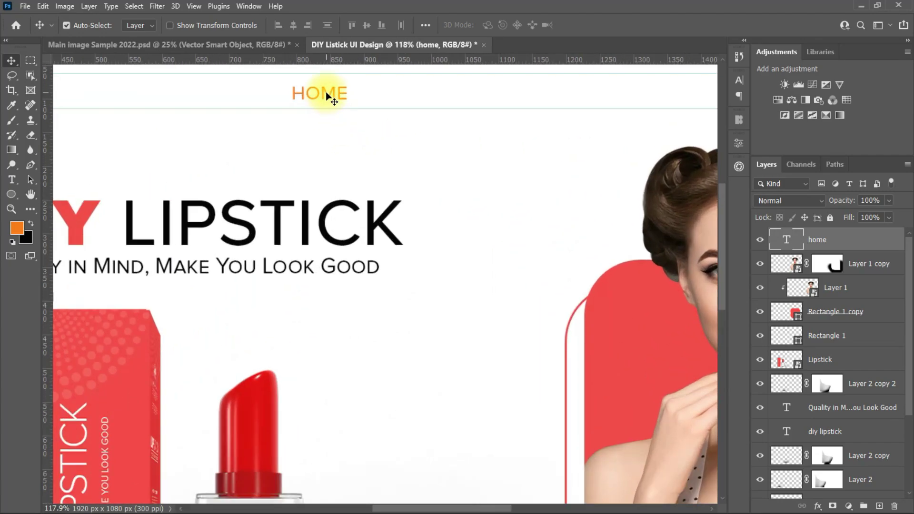
{"action": "left_click_drag", "start_coordinate": [328, 98], "coordinate": [594, 92]}
{"action": "left_click_drag", "start_coordinate": [457, 508], "coordinate": [509, 508]}
{"action": "left_click_drag", "start_coordinate": [333, 91], "coordinate": [480, 92]}
{"action": "left_click_drag", "start_coordinate": [495, 508], "coordinate": [448, 509]}
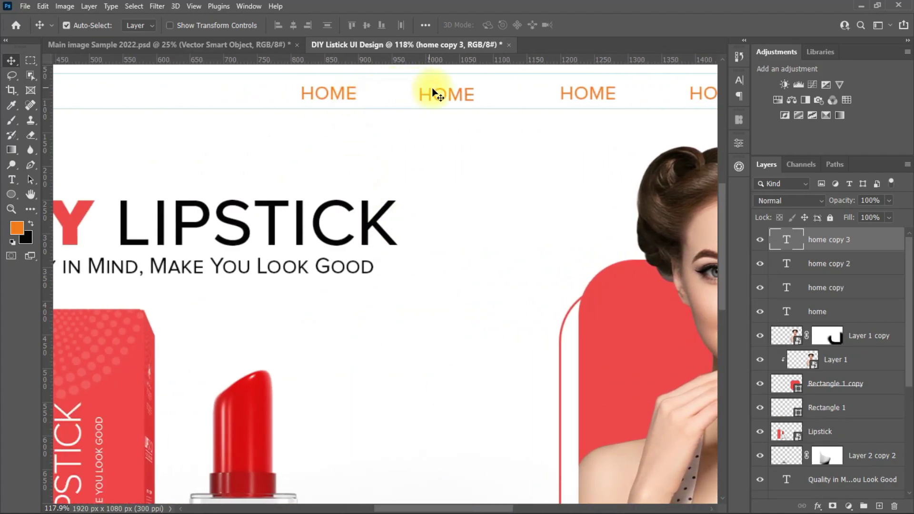
Change the second navigation text to ABOUT US and the third to CONTACT US
{"action": "double_click", "coordinate": [433, 90]}
{"action": "type", "text": "ABOUT US"}
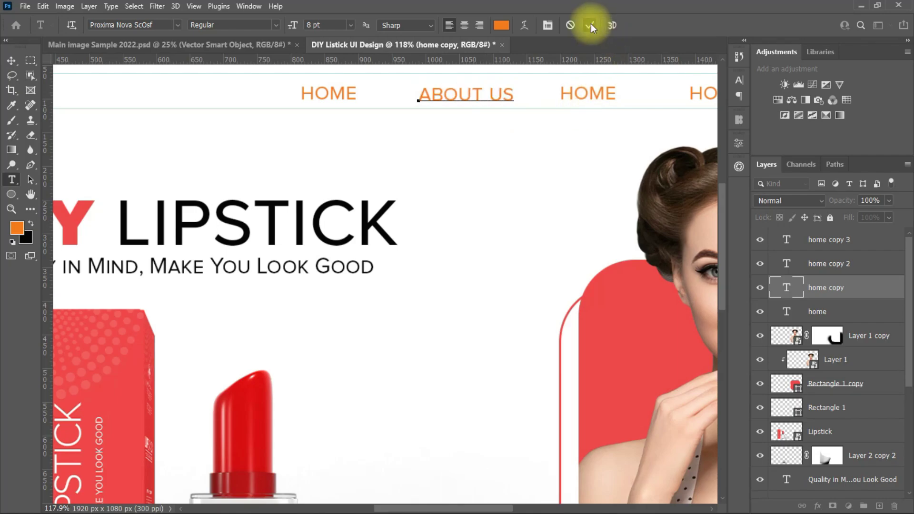
{"action": "left_click", "coordinate": [590, 26]}
{"action": "double_click", "coordinate": [587, 91]}
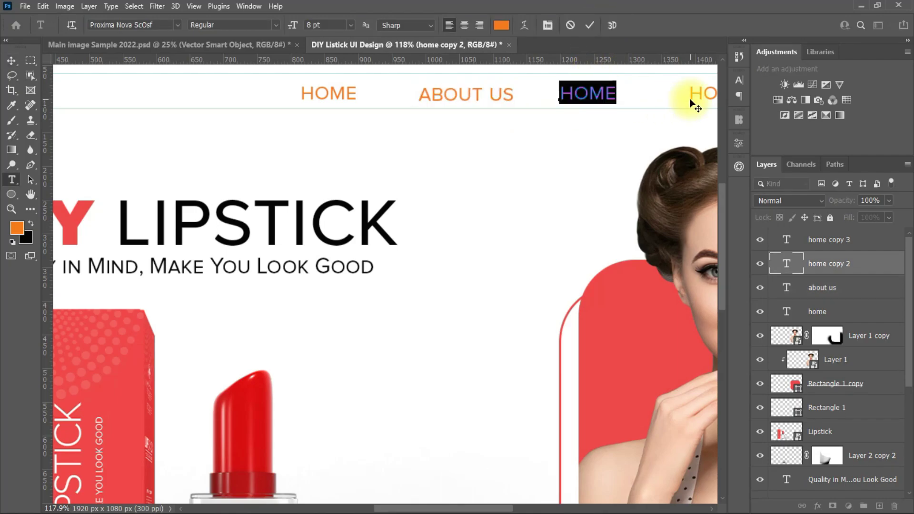
{"action": "type", "text": "CONTACT US"}
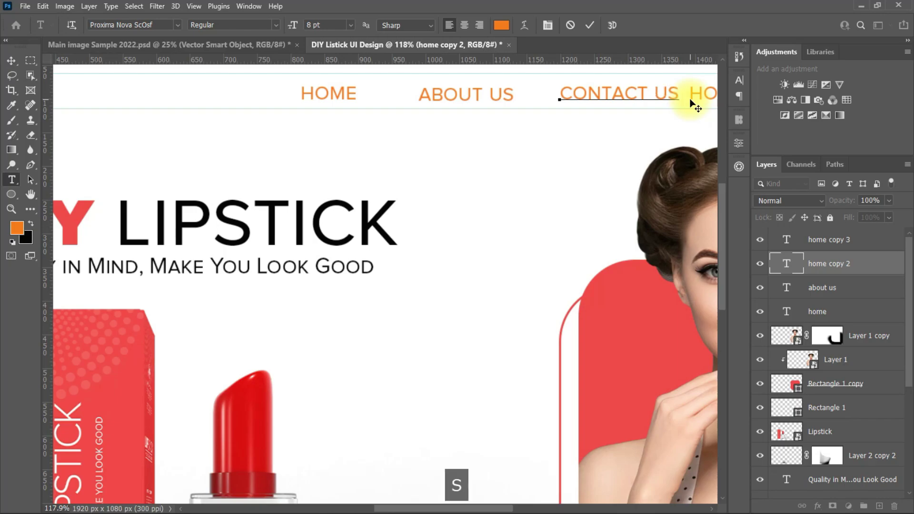
{"action": "left_click", "coordinate": [591, 25]}
Move the last HOME copy away from CONTACT US and change its text to DIY HOTLINE
{"action": "left_click_drag", "start_coordinate": [442, 509], "coordinate": [505, 509]}
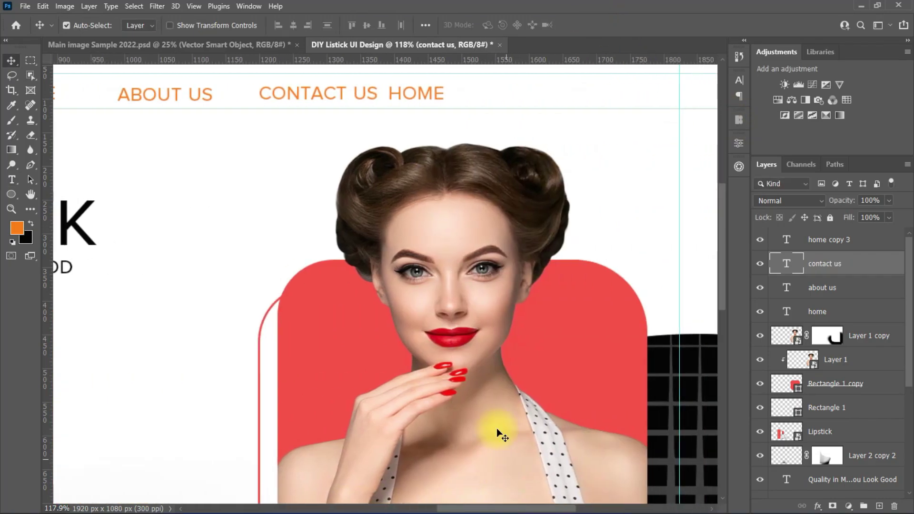
{"action": "left_click_drag", "start_coordinate": [419, 93], "coordinate": [470, 99]}
{"action": "double_click", "coordinate": [470, 98]}
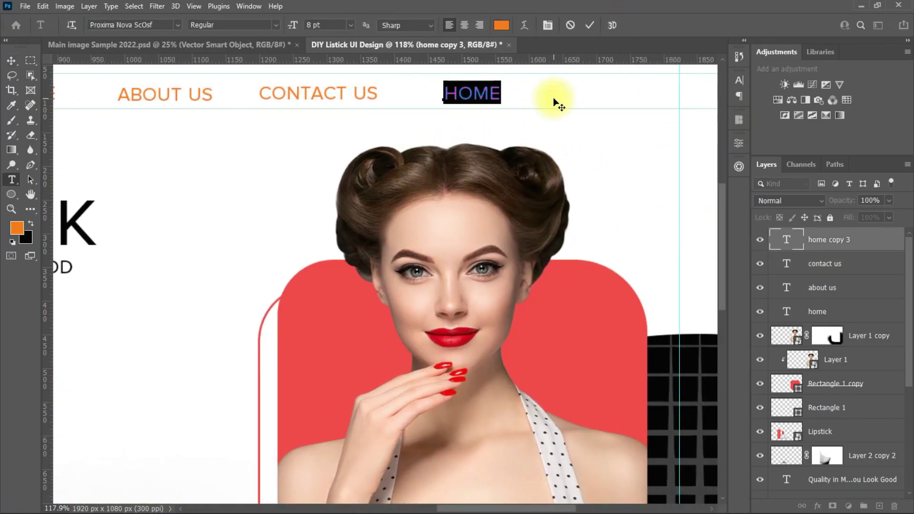
{"action": "type", "text": "DIY HOTLIN"}
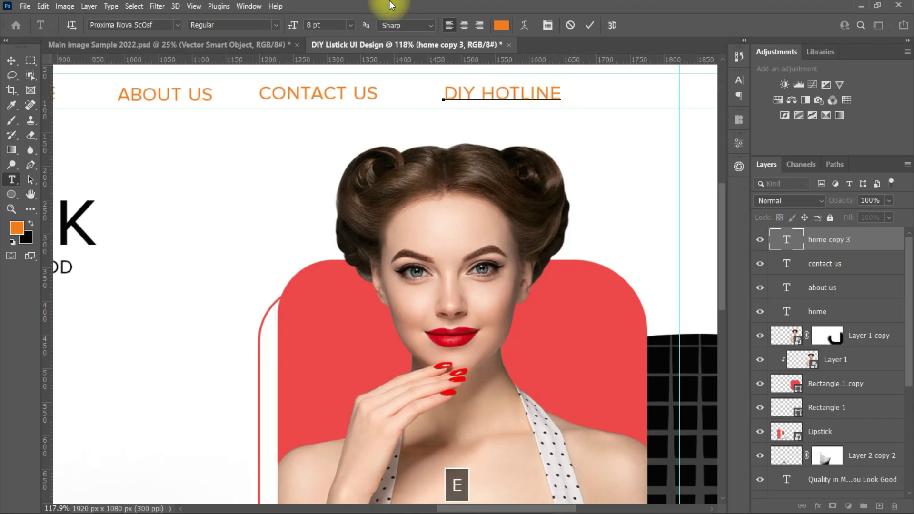
{"action": "left_click", "coordinate": [589, 25]}
Lock the Color Fill 1 background layer
{"action": "scroll", "coordinate": [414, 190], "scroll_direction": "down", "scroll_amount": 4}
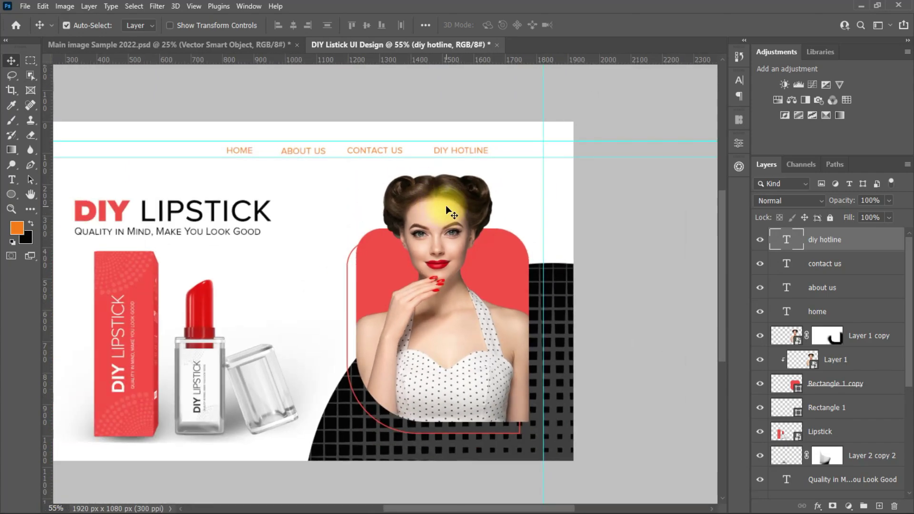
{"action": "scroll", "coordinate": [446, 205], "scroll_direction": "down", "scroll_amount": 1}
{"action": "left_click", "coordinate": [487, 159]}
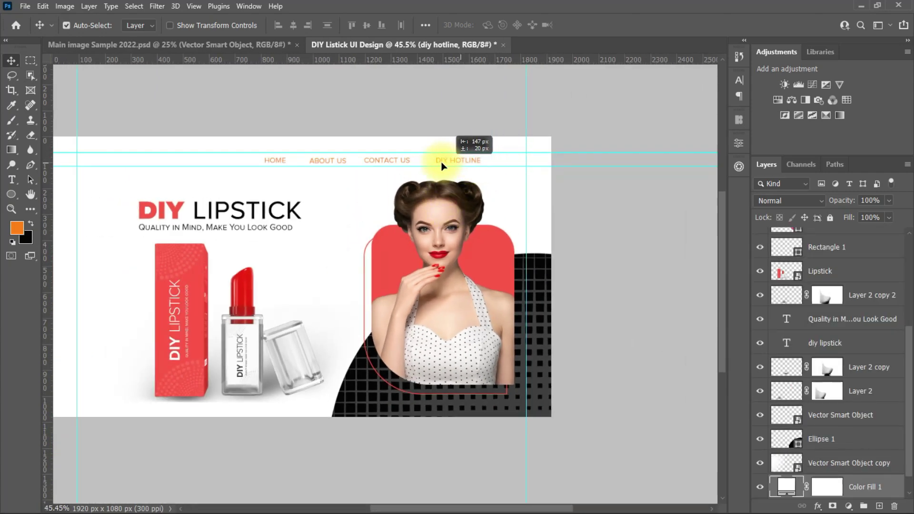
{"action": "scroll", "coordinate": [904, 366], "scroll_direction": "down", "scroll_amount": 1}
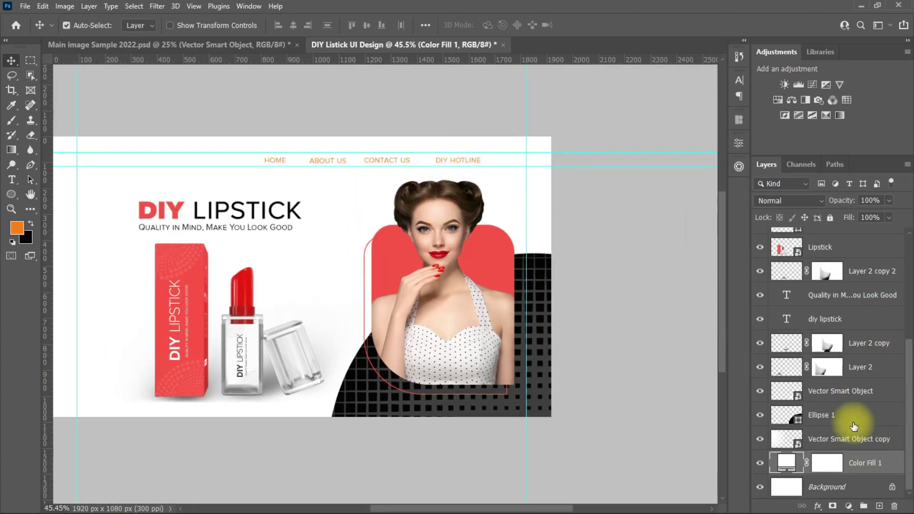
{"action": "left_click", "coordinate": [829, 217]}
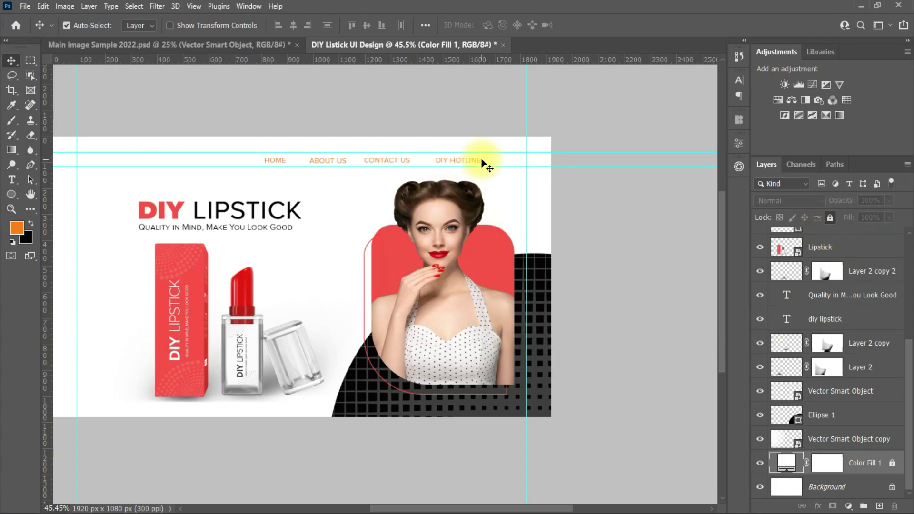
Select the four navigation texts together and shift them left along the navigation row
{"action": "left_click_drag", "start_coordinate": [484, 156], "coordinate": [265, 163]}
{"action": "scroll", "coordinate": [388, 162], "scroll_direction": "up", "scroll_amount": 2}
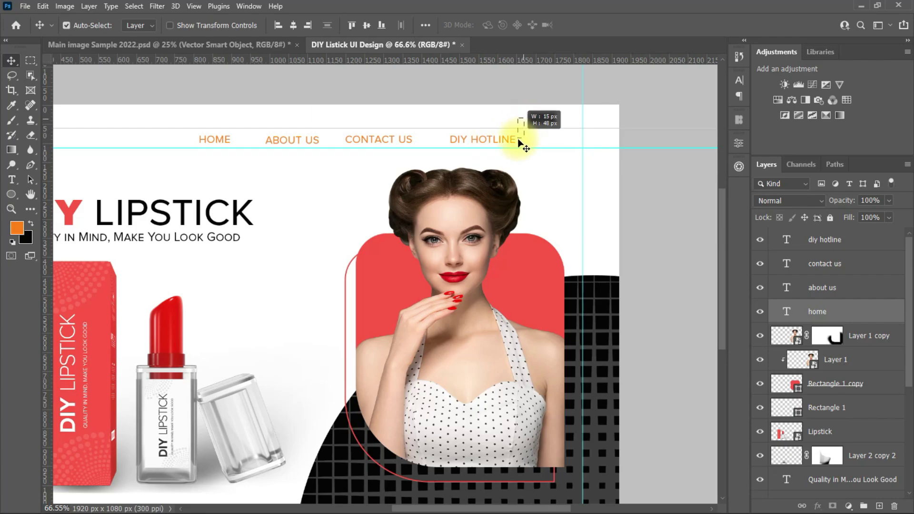
{"action": "left_click_drag", "start_coordinate": [523, 143], "coordinate": [167, 143]}
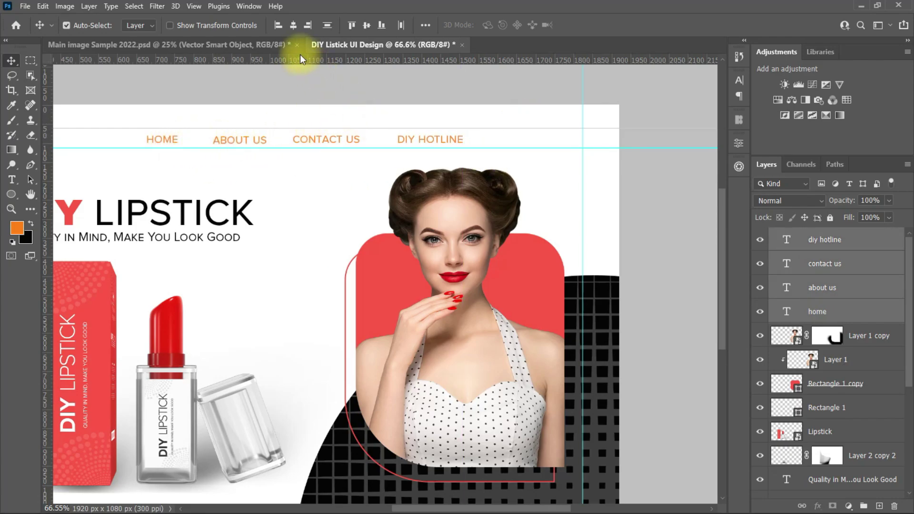
{"action": "left_click", "coordinate": [325, 25]}
{"action": "left_click", "coordinate": [328, 25]}
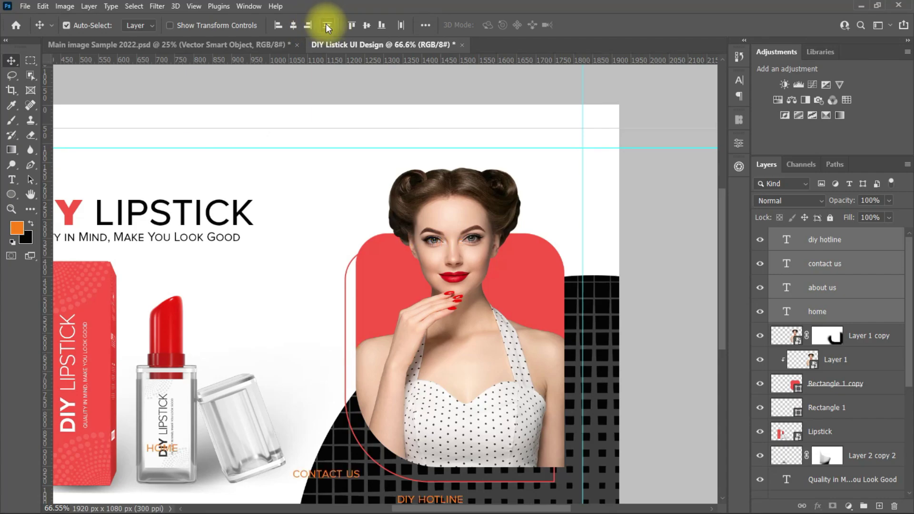
{"action": "key", "text": "ctrl+z"}
Distribute the four navigation texts horizontally with even spacing
{"action": "left_click", "coordinate": [326, 25]}
{"action": "left_click", "coordinate": [399, 25]}
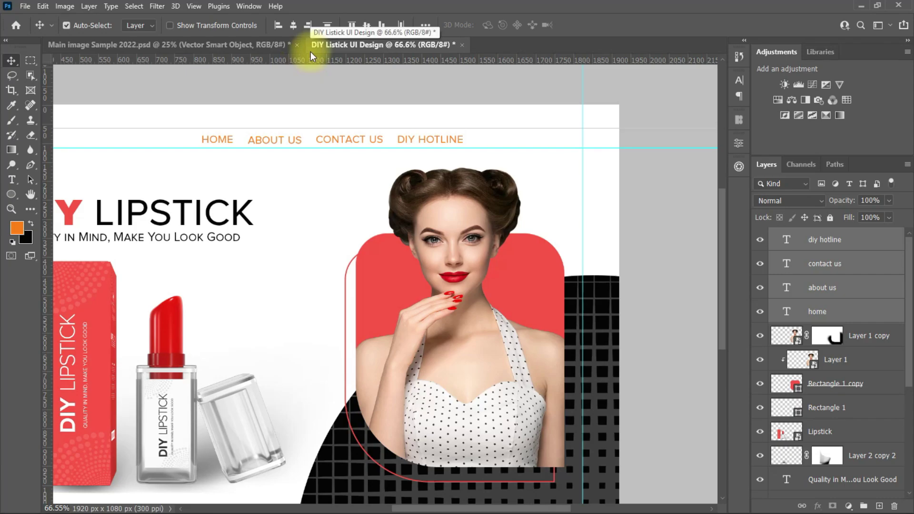
{"action": "left_click", "coordinate": [308, 21]}
{"action": "key", "text": "ctrl+z"}
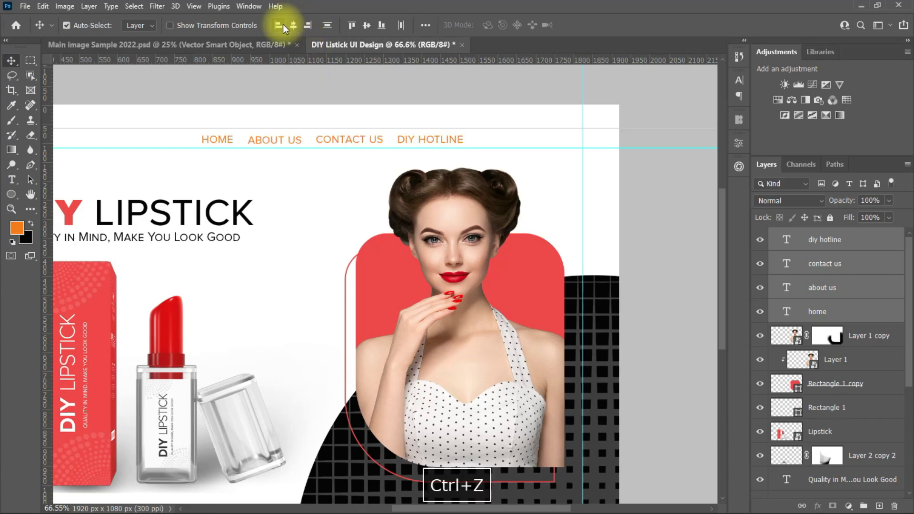
{"action": "left_click", "coordinate": [293, 24]}
{"action": "key", "text": "ctrl+z"}
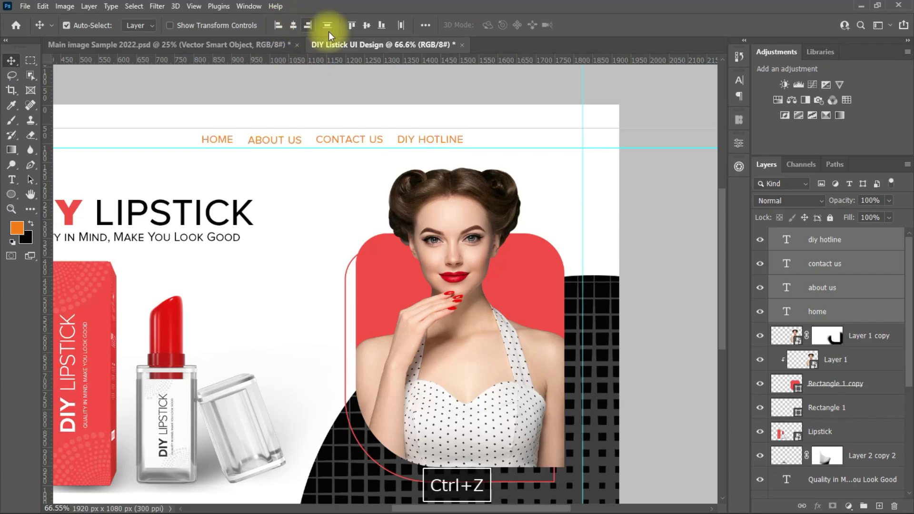
{"action": "left_click", "coordinate": [381, 25]}
{"action": "key", "text": "ctrl+z"}
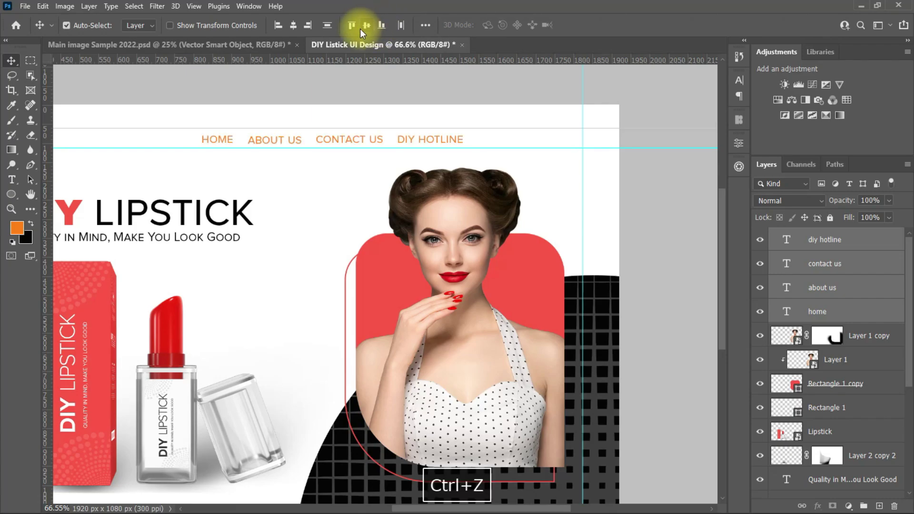
Align the vertical centers of the four navigation texts and move them back between the horizontal guides
{"action": "left_click", "coordinate": [367, 25]}
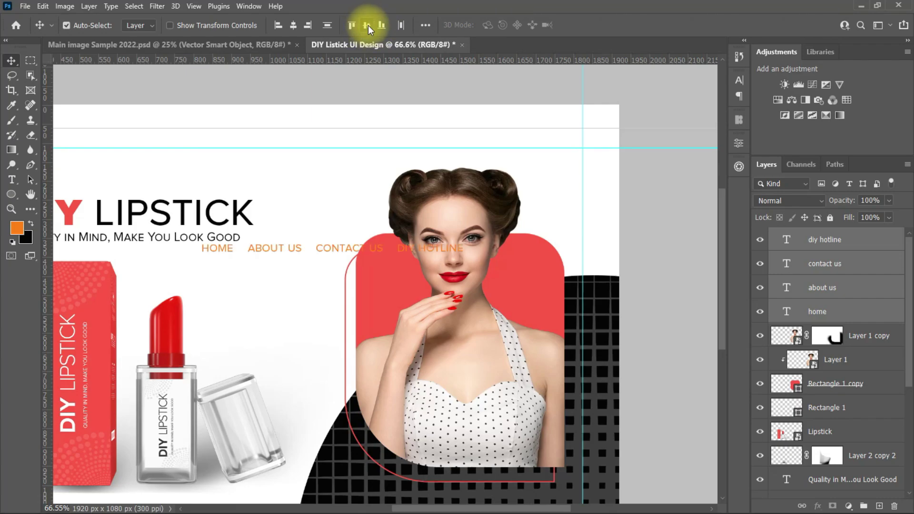
{"action": "left_click_drag", "start_coordinate": [294, 210], "coordinate": [288, 139]}
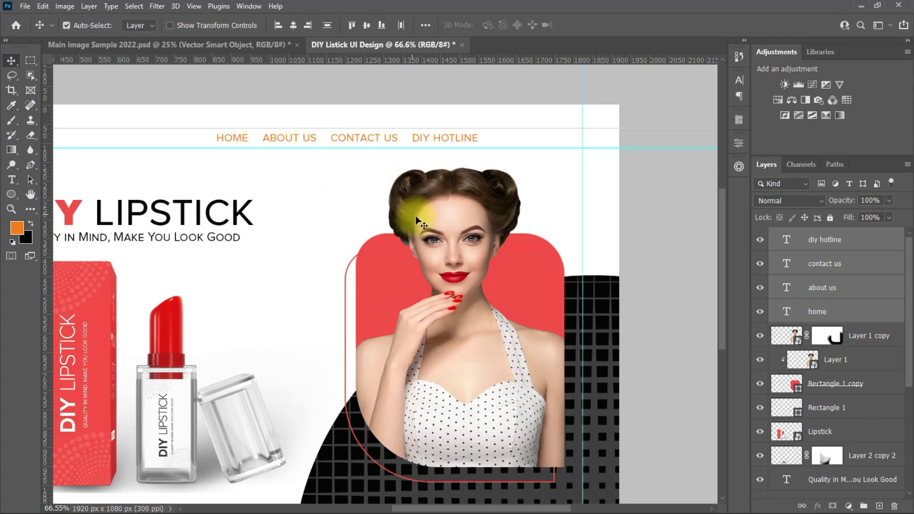
Change the color of the four selected navigation texts to black
{"action": "scroll", "coordinate": [414, 238], "scroll_direction": "down", "scroll_amount": 3}
{"action": "left_click", "coordinate": [739, 80]}
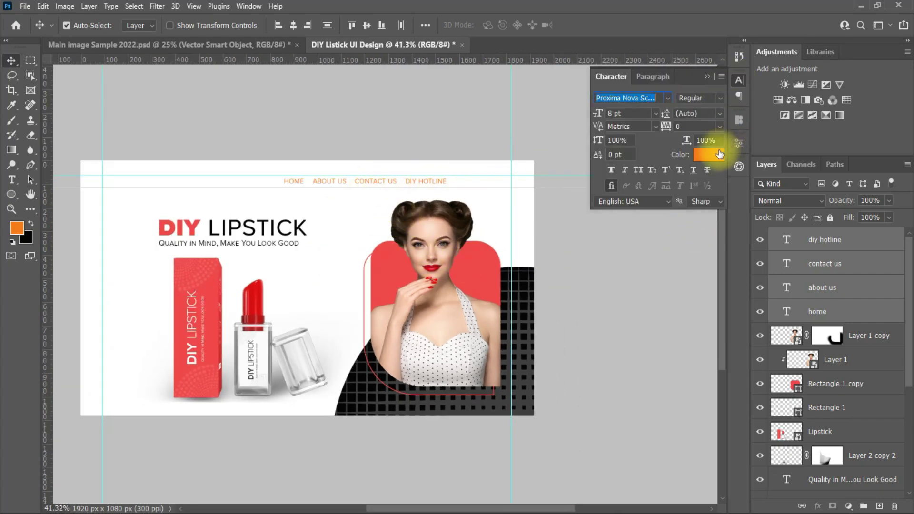
{"action": "left_click", "coordinate": [708, 154]}
{"action": "left_click_drag", "start_coordinate": [255, 344], "coordinate": [165, 450]}
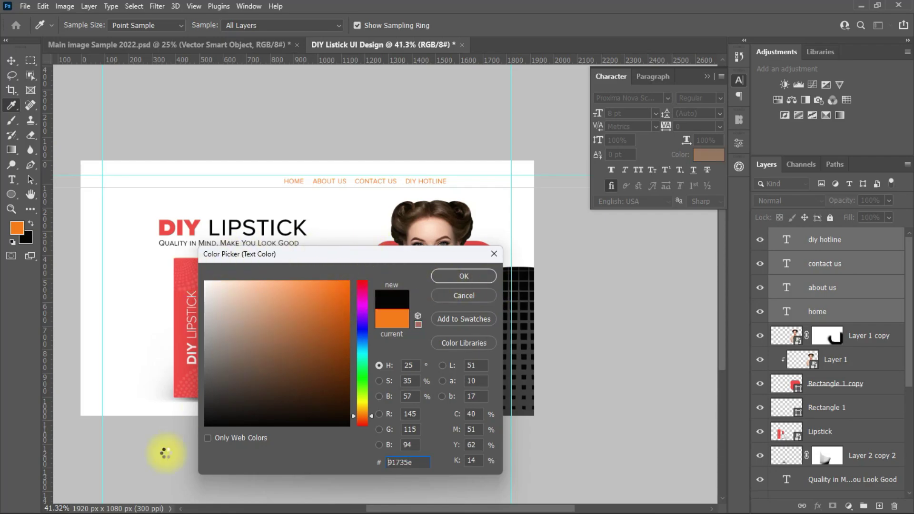
{"action": "left_click", "coordinate": [465, 276]}
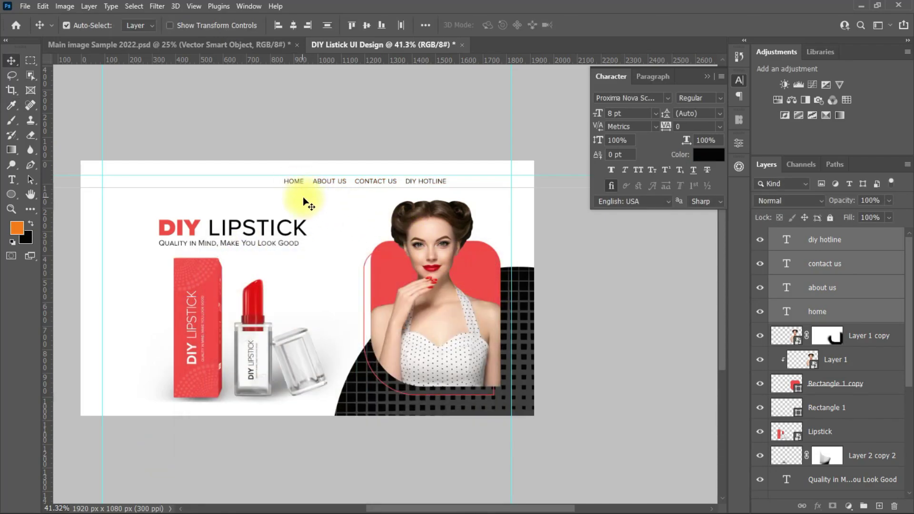
Recolor only the HOME navigation text with the red sampled from the lipstick box
{"action": "left_click", "coordinate": [294, 182]}
{"action": "left_click", "coordinate": [708, 154]}
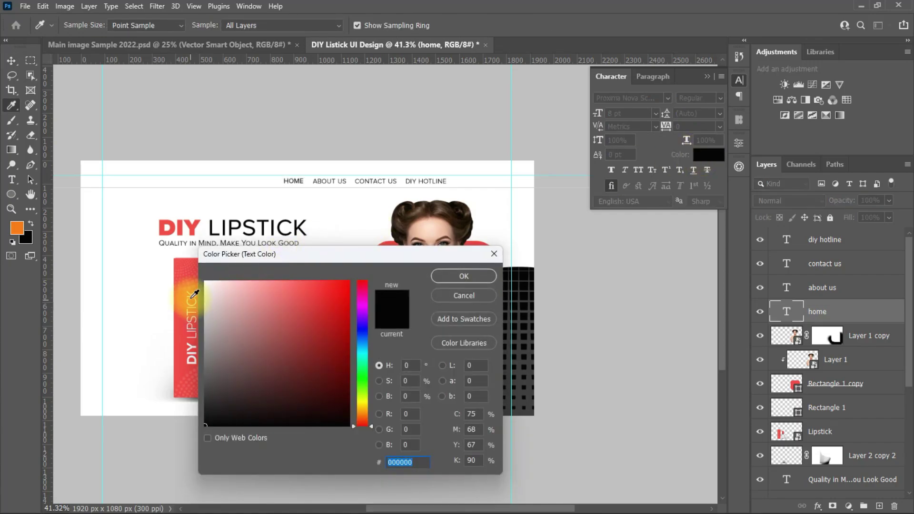
{"action": "left_click", "coordinate": [195, 295]}
{"action": "left_click", "coordinate": [464, 276]}
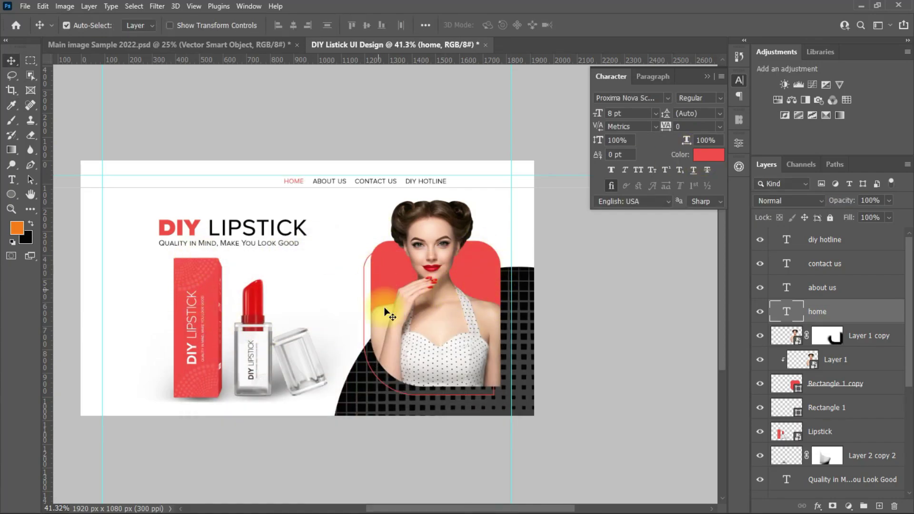
Add a DIY HOME text and place it in the navigation row against the banner's first vertical guide
{"action": "scroll", "coordinate": [367, 363], "scroll_direction": "up", "scroll_amount": 2}
{"action": "scroll", "coordinate": [448, 494], "scroll_direction": "down", "scroll_amount": 1}
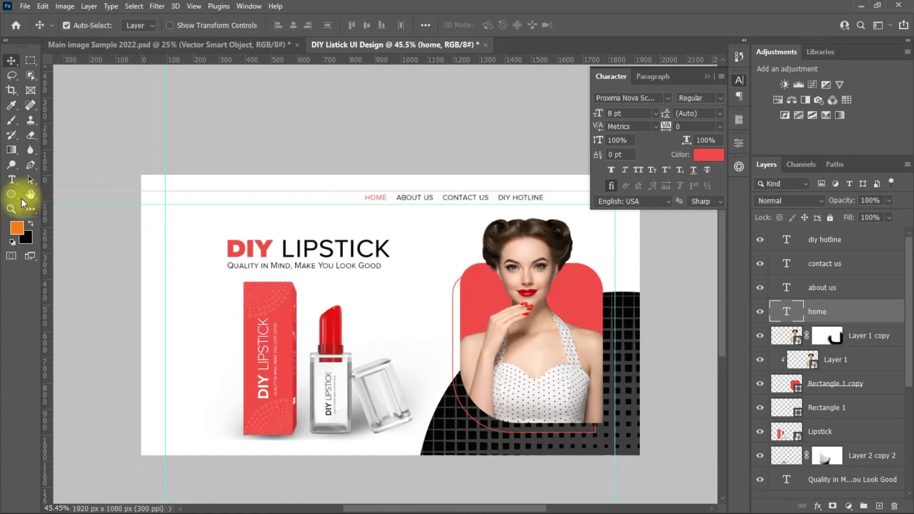
{"action": "left_click", "coordinate": [12, 179]}
{"action": "left_click", "coordinate": [187, 230]}
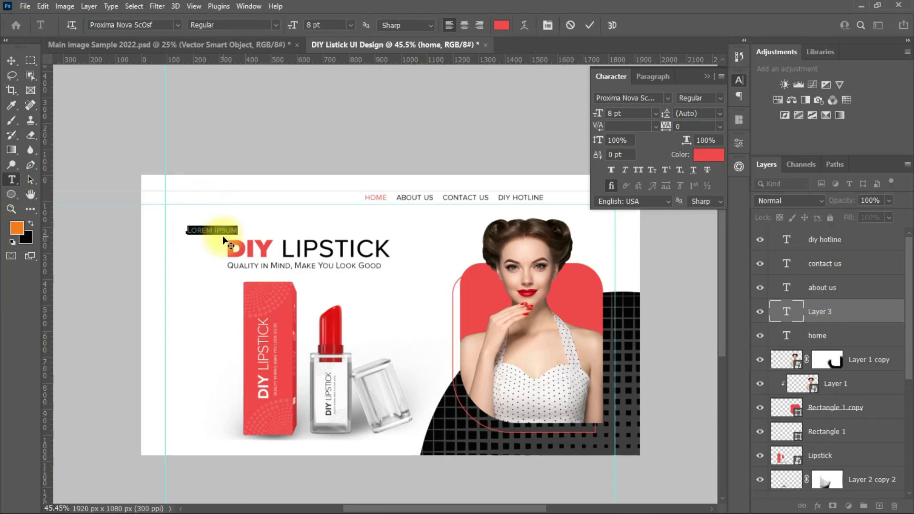
{"action": "type", "text": "DIY HOME"}
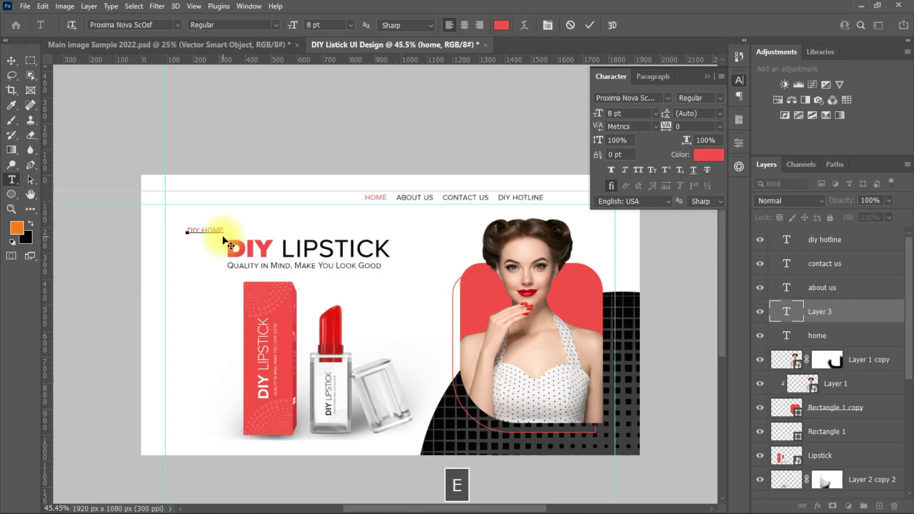
{"action": "left_click", "coordinate": [12, 60]}
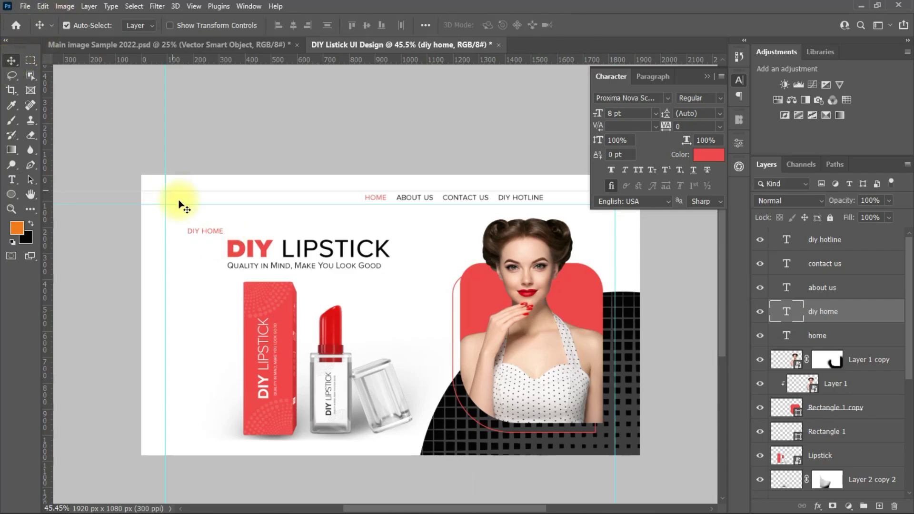
{"action": "left_click_drag", "start_coordinate": [202, 234], "coordinate": [179, 198]}
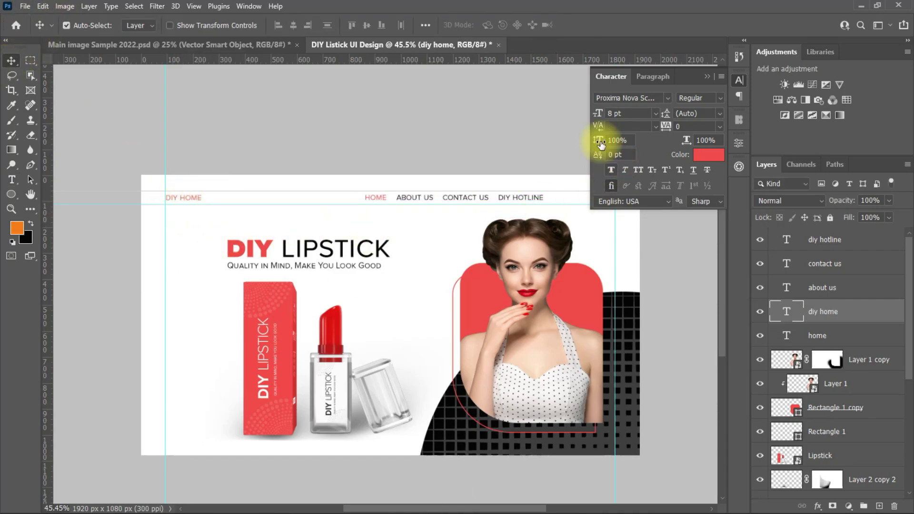
Set the DIY HOME text to 10 pt in the Black font style
{"action": "left_click", "coordinate": [656, 113]}
{"action": "left_click", "coordinate": [629, 175]}
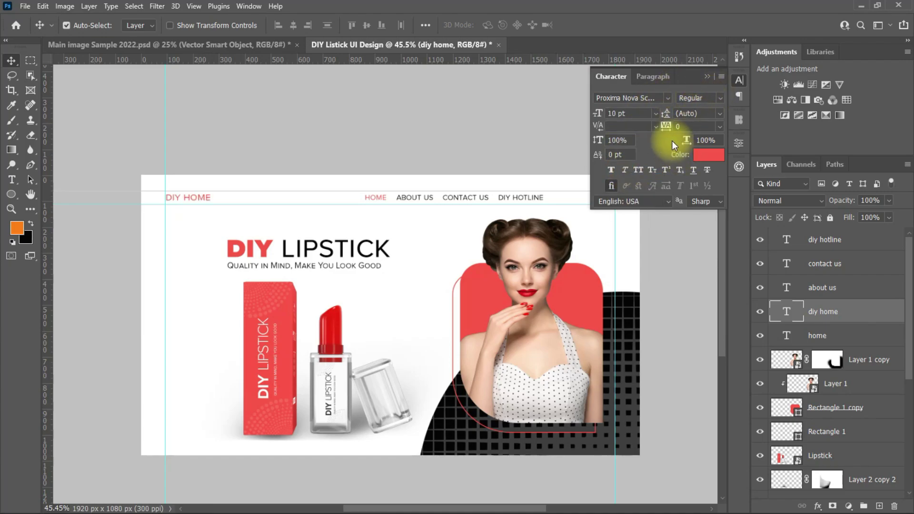
{"action": "left_click", "coordinate": [723, 98]}
{"action": "left_click", "coordinate": [701, 173]}
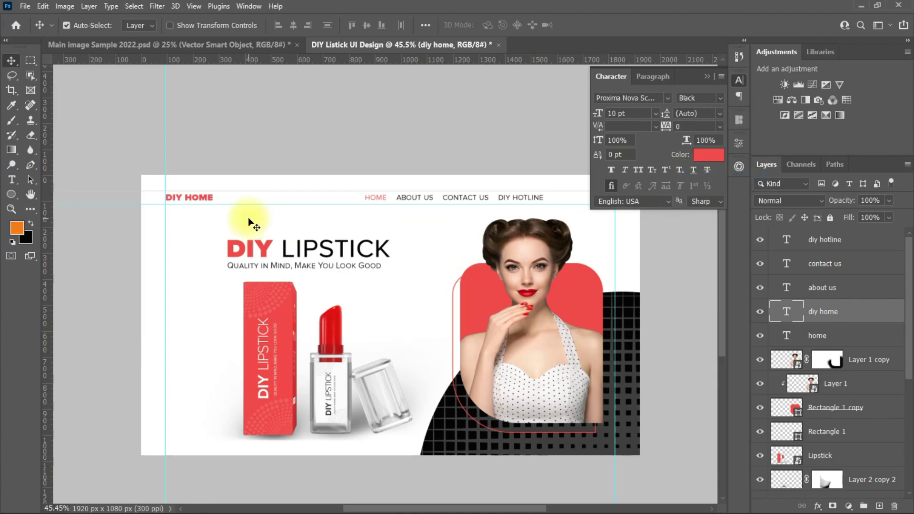
{"action": "left_click", "coordinate": [707, 76]}
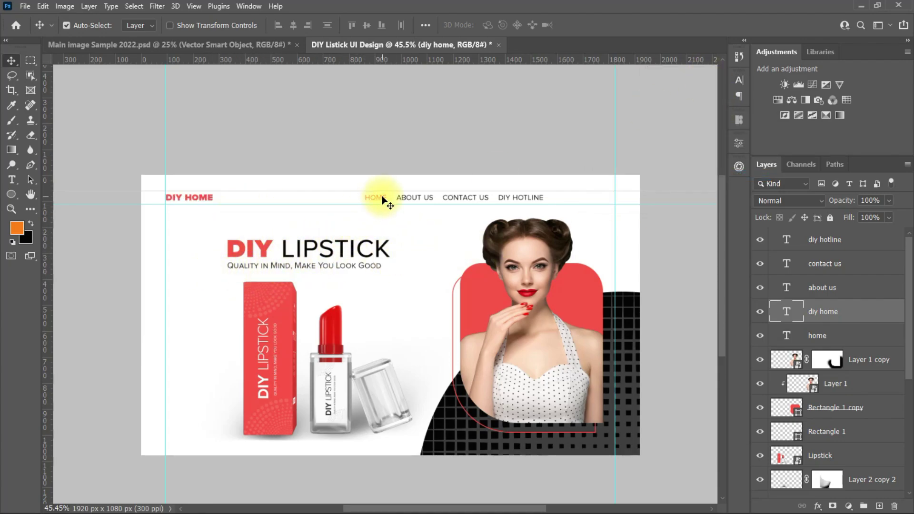
Draw an orange rectangle about 293 px by 85 px beside the lipstick box as the sign-in placeholder
{"action": "scroll", "coordinate": [500, 259], "scroll_direction": "up", "scroll_amount": 3}
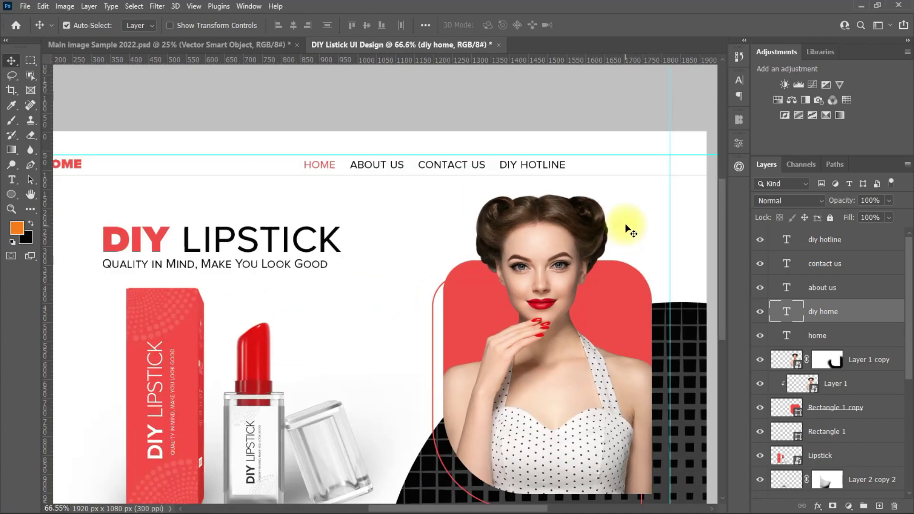
{"action": "scroll", "coordinate": [625, 229], "scroll_direction": "down", "scroll_amount": 4}
{"action": "right_click", "coordinate": [14, 195]}
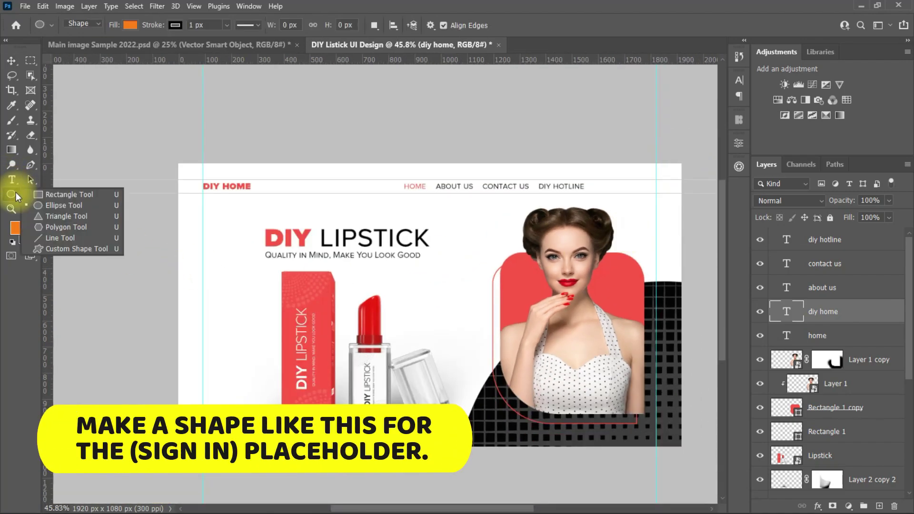
{"action": "left_click", "coordinate": [67, 195]}
{"action": "left_click_drag", "start_coordinate": [210, 310], "coordinate": [265, 351]}
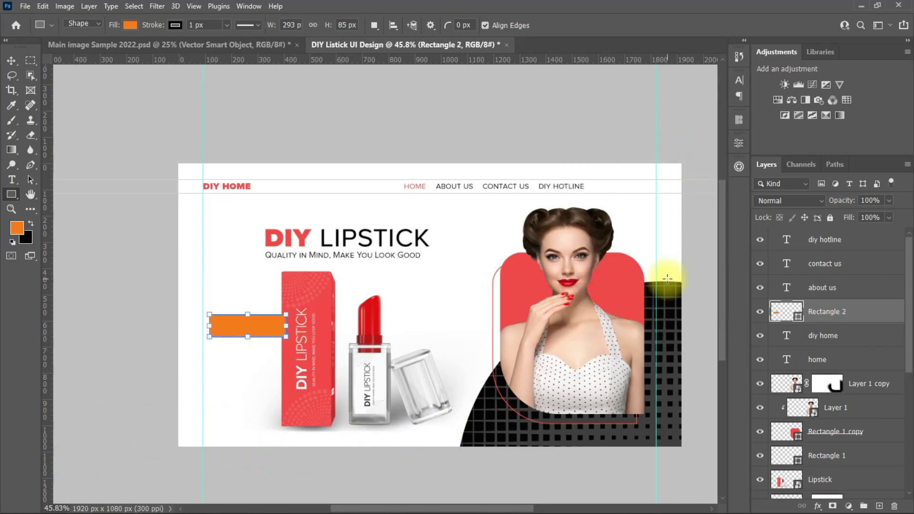
Remove the orange rectangle's stroke and fully round its four corners into a pill shape
{"action": "left_click", "coordinate": [738, 143]}
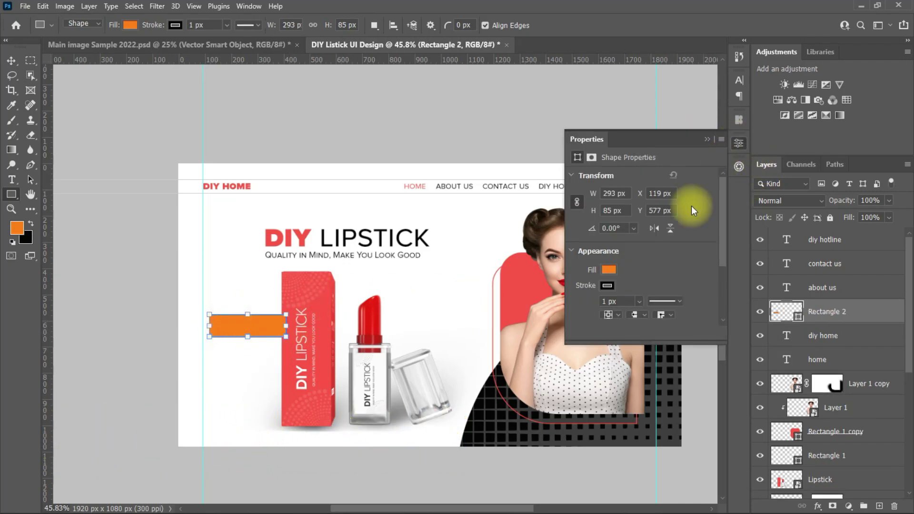
{"action": "left_click", "coordinate": [607, 286]}
{"action": "left_click", "coordinate": [581, 307]}
{"action": "left_click", "coordinate": [690, 260]}
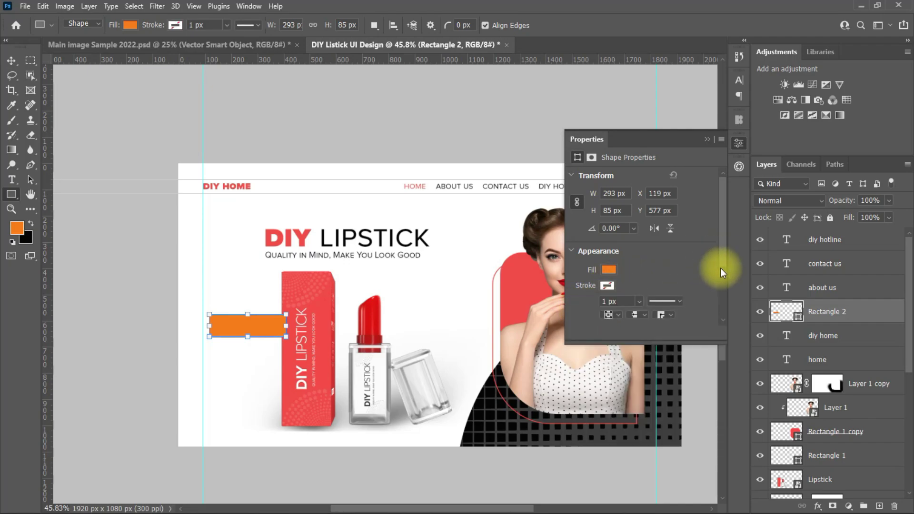
{"action": "scroll", "coordinate": [719, 262], "scroll_direction": "down", "scroll_amount": 3}
{"action": "left_click_drag", "start_coordinate": [580, 256], "coordinate": [673, 240]}
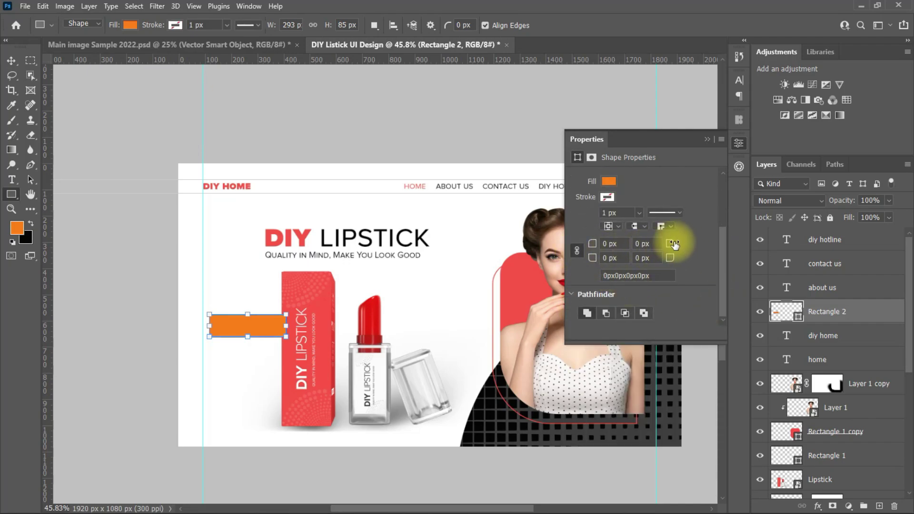
{"action": "left_click", "coordinate": [707, 139]}
Move the orange pill to the end of the navigation row, aligning its outer edge with the vertical guide after DIY HOTLINE
{"action": "left_click", "coordinate": [11, 60]}
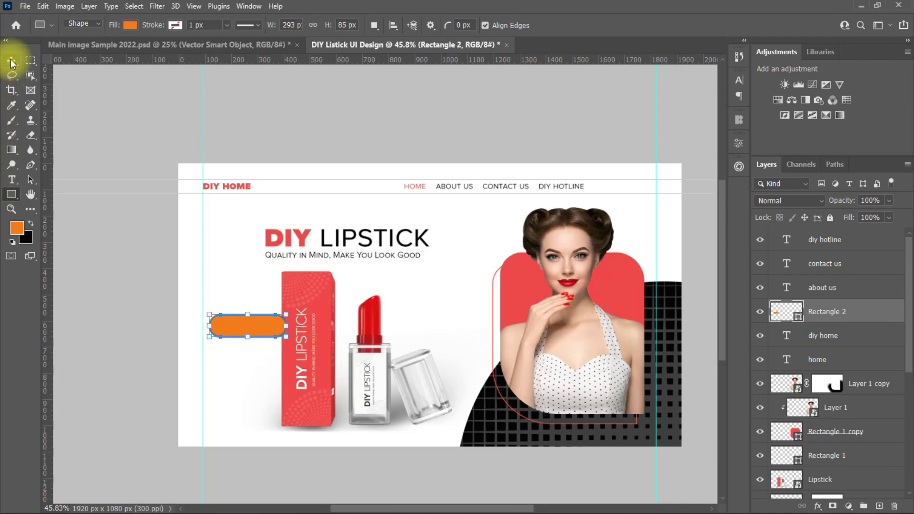
{"action": "left_click_drag", "start_coordinate": [236, 331], "coordinate": [617, 202]}
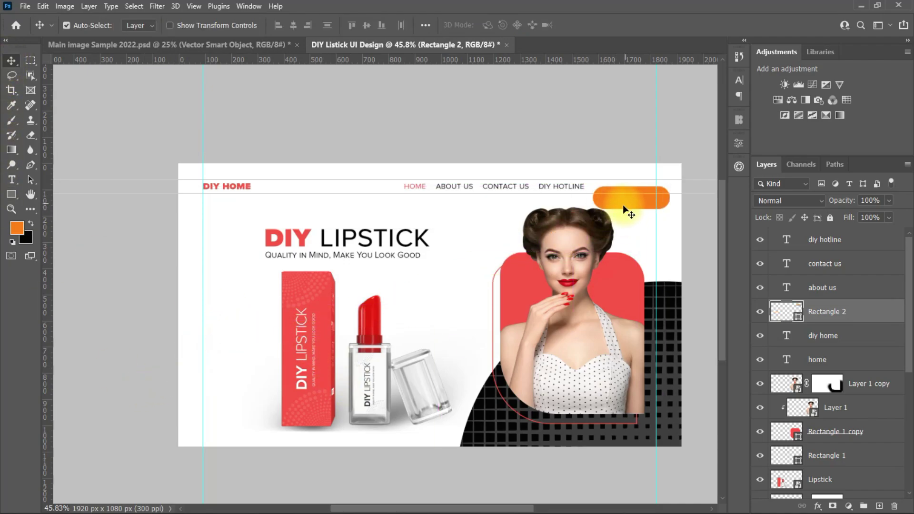
{"action": "left_click_drag", "start_coordinate": [389, 184], "coordinate": [505, 189]}
{"action": "left_click_drag", "start_coordinate": [629, 205], "coordinate": [617, 202]}
{"action": "key", "text": "ctrl+plus"}
{"action": "key", "text": "ctrl+plus"}
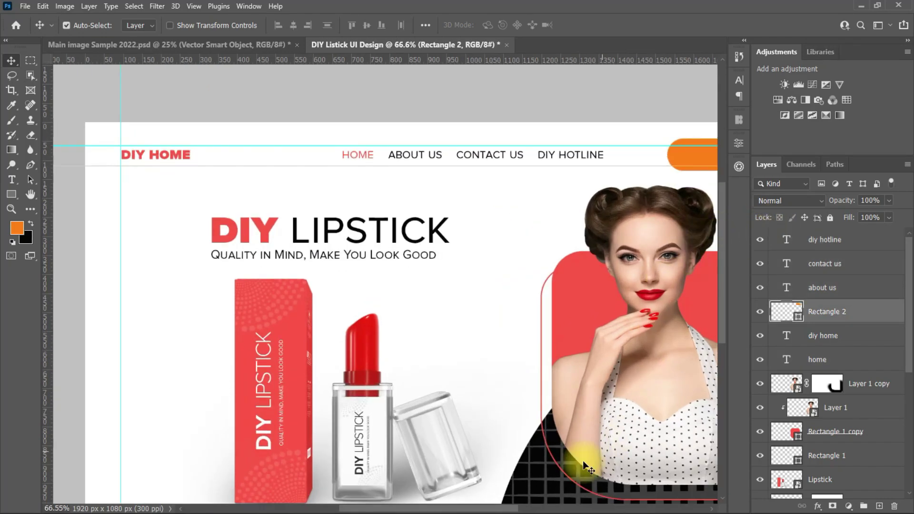
{"action": "left_click_drag", "start_coordinate": [476, 508], "coordinate": [563, 509]}
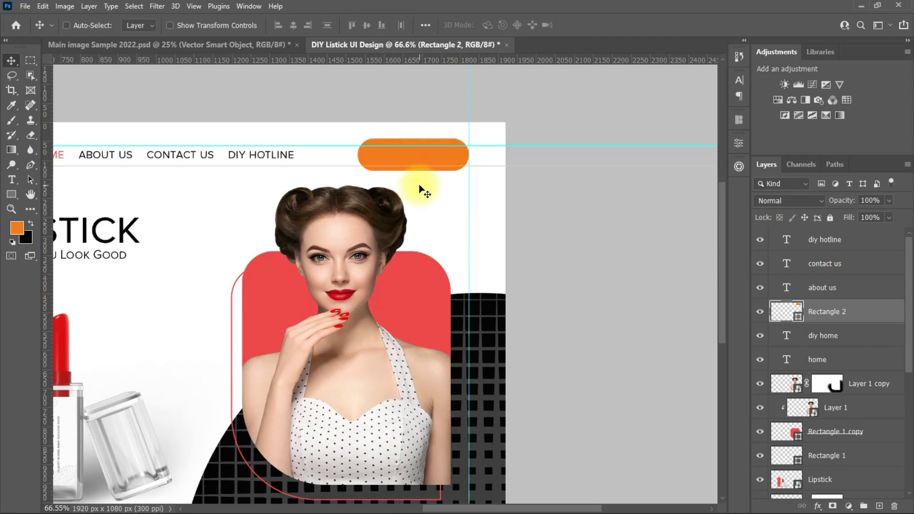
Transform the orange shape's height so it extends slightly beyond the two horizontal guides of the navigation row
{"action": "key", "text": "ctrl+t"}
{"action": "left_click_drag", "start_coordinate": [410, 135], "coordinate": [410, 167]}
{"action": "left_click", "coordinate": [643, 25]}
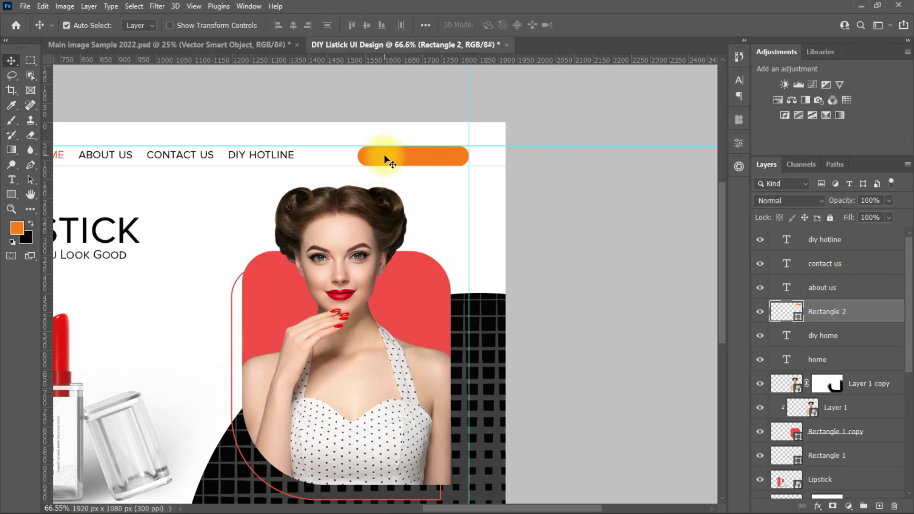
{"action": "scroll", "coordinate": [292, 207], "scroll_direction": "down", "scroll_amount": 4}
{"action": "scroll", "coordinate": [367, 198], "scroll_direction": "up", "scroll_amount": 4}
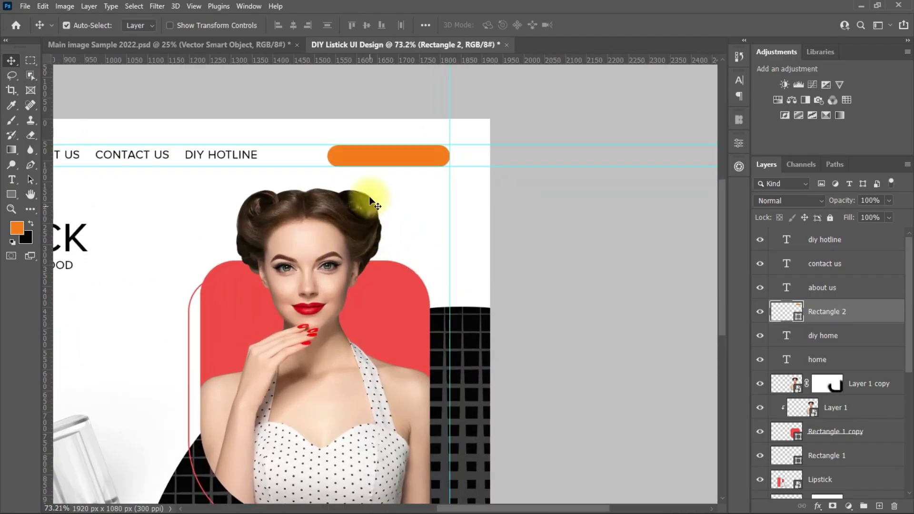
{"action": "key", "text": "ctrl+t"}
{"action": "left_click_drag", "start_coordinate": [388, 146], "coordinate": [401, 156]}
{"action": "left_click", "coordinate": [642, 25]}
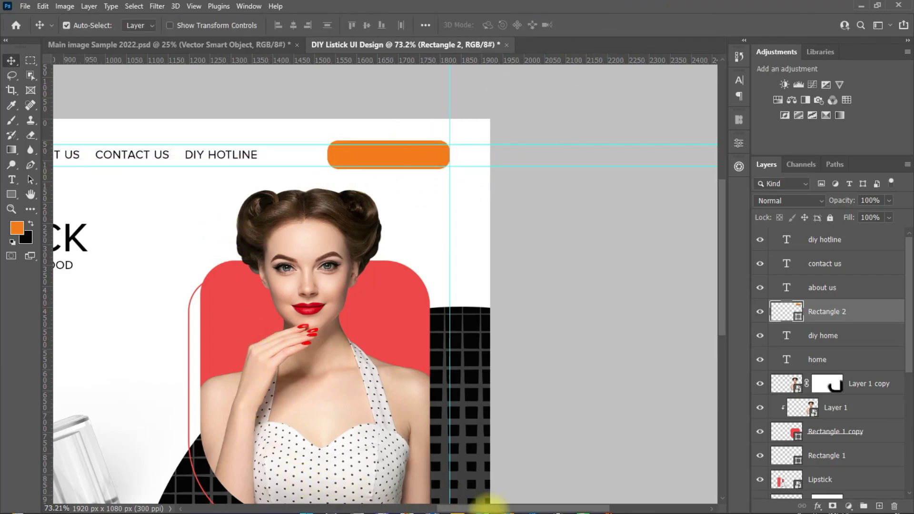
Add a SIGN IN text in the empty area below the navigation row
{"action": "left_click_drag", "start_coordinate": [485, 508], "coordinate": [443, 508]}
{"action": "left_click", "coordinate": [11, 180]}
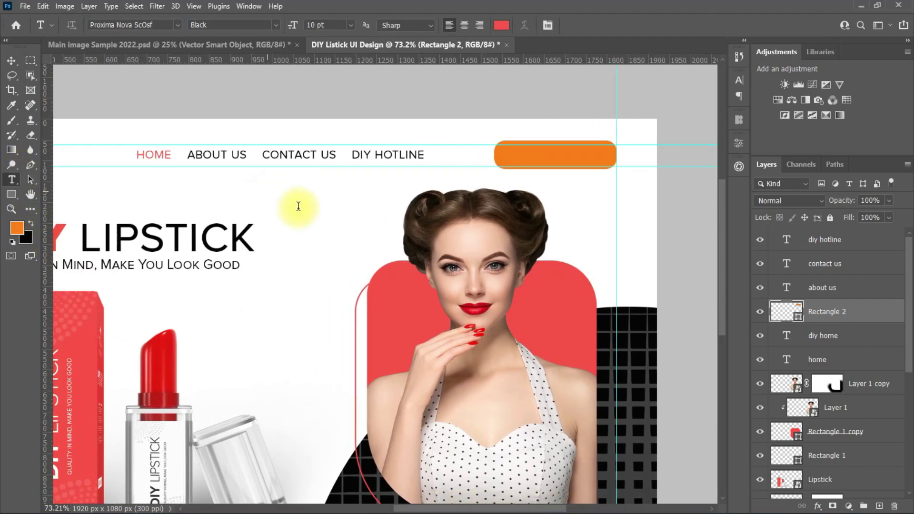
{"action": "left_click", "coordinate": [267, 190]}
{"action": "type", "text": "SI"}
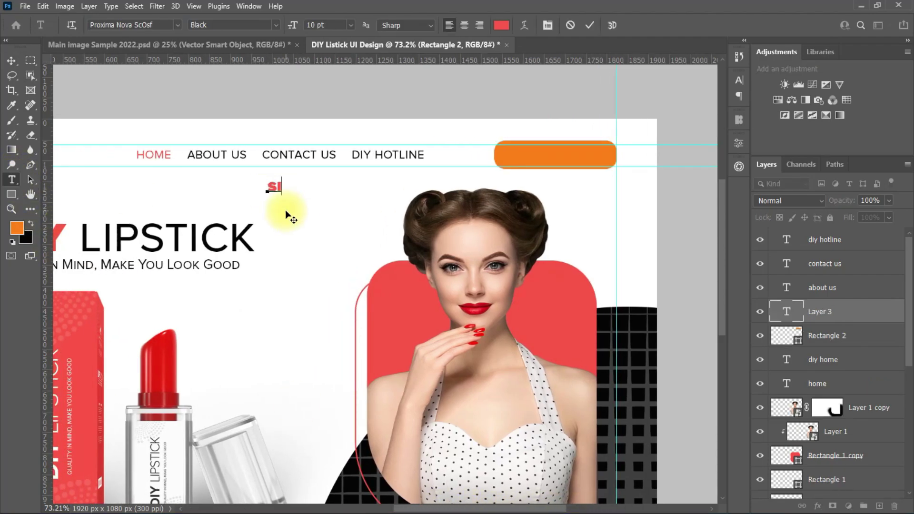
{"action": "type", "text": "NG"}
{"action": "key", "text": "BackSpace"}
{"action": "key", "text": "BackSpace"}
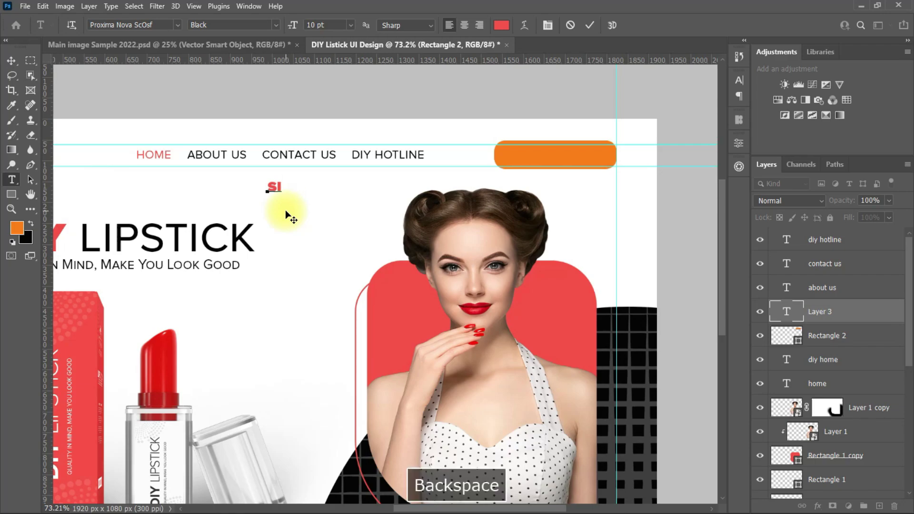
{"action": "type", "text": "GN IN"}
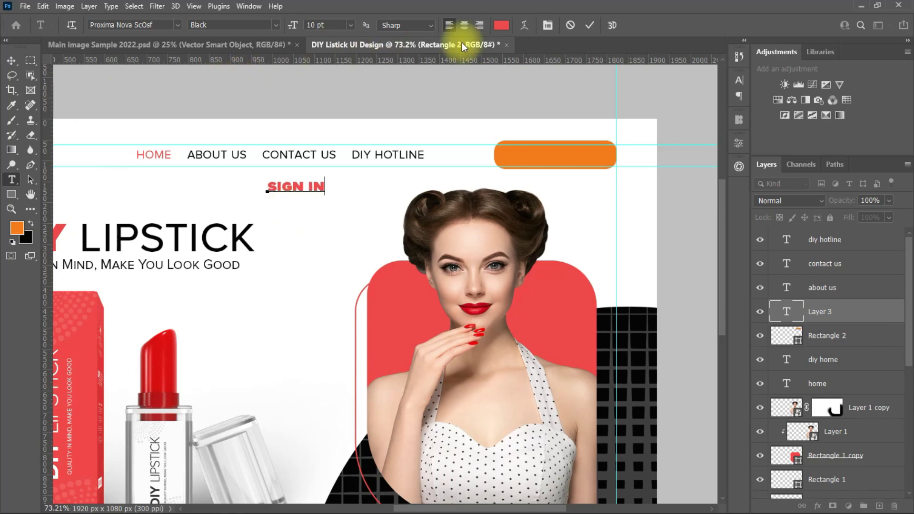
{"action": "left_click", "coordinate": [589, 25]}
Set the SIGN IN text to the Regular font style
{"action": "left_click", "coordinate": [738, 80]}
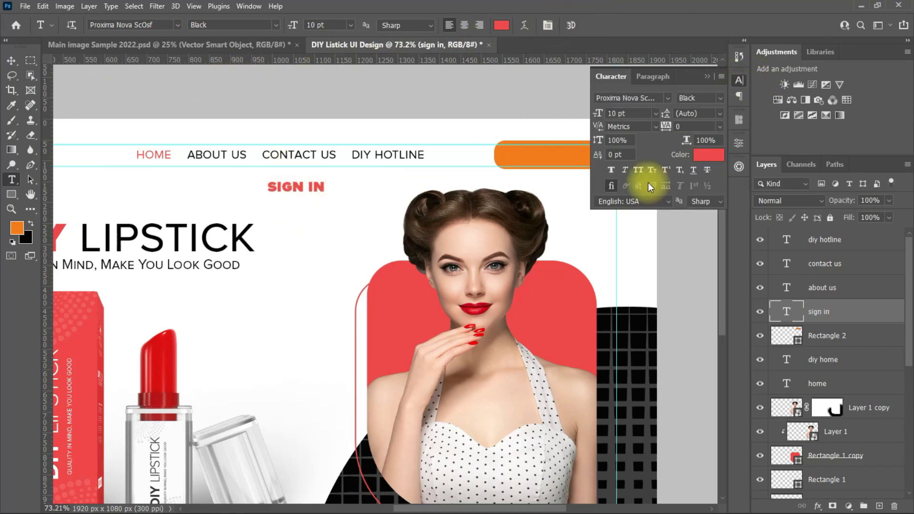
{"action": "left_click", "coordinate": [722, 98]}
{"action": "left_click", "coordinate": [707, 132]}
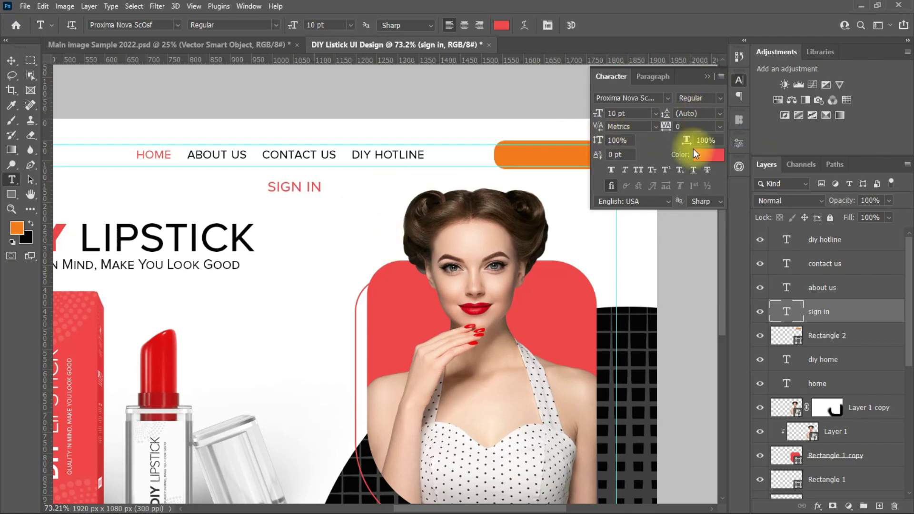
Move the SIGN IN text onto the orange button and set its size to 6 pt
{"action": "left_click", "coordinate": [11, 61]}
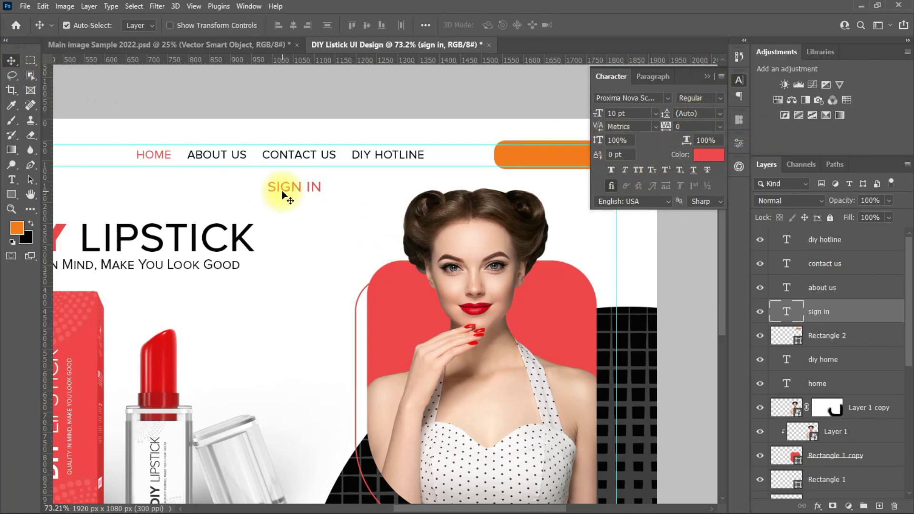
{"action": "left_click_drag", "start_coordinate": [284, 190], "coordinate": [545, 159]}
{"action": "left_click", "coordinate": [701, 157]}
{"action": "left_click", "coordinate": [655, 115]}
{"action": "left_click", "coordinate": [629, 125]}
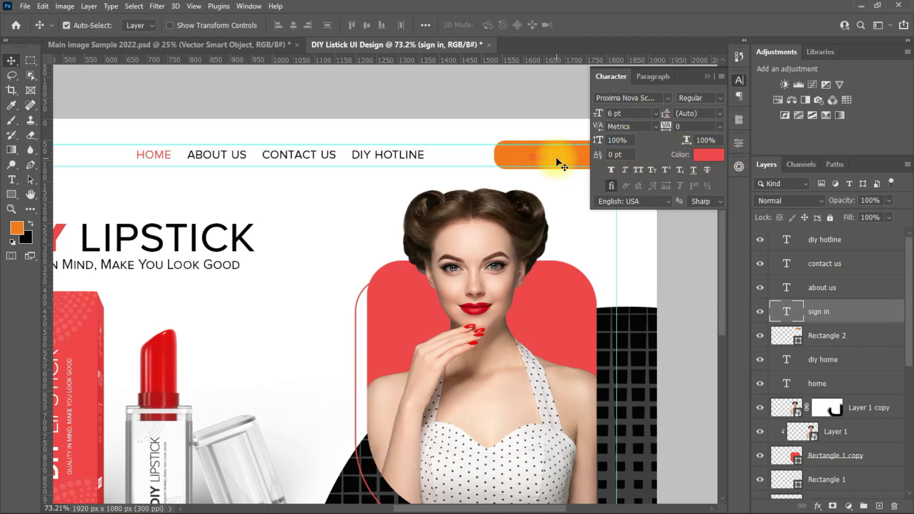
Set the SIGN IN text colour to white (ffffff)
{"action": "left_click", "coordinate": [694, 157]}
{"action": "left_click", "coordinate": [368, 216]}
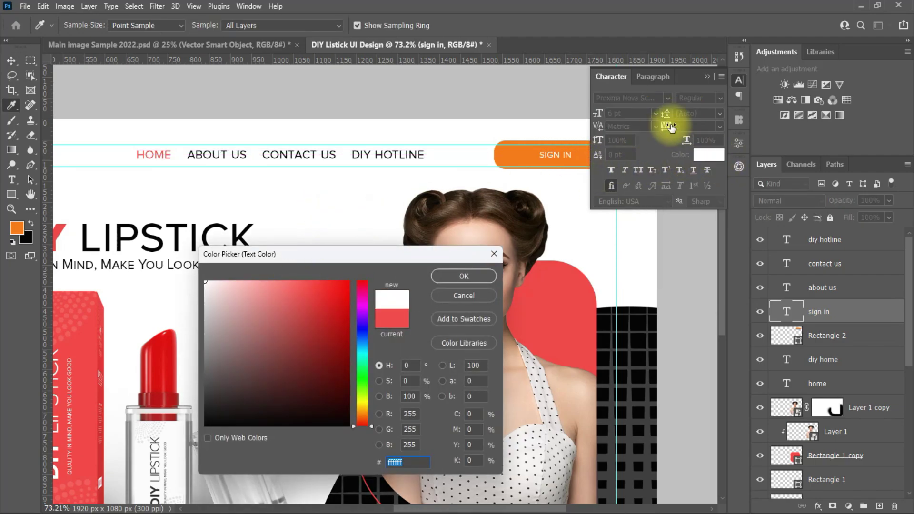
{"action": "left_click", "coordinate": [670, 125]}
{"action": "left_click", "coordinate": [462, 276]}
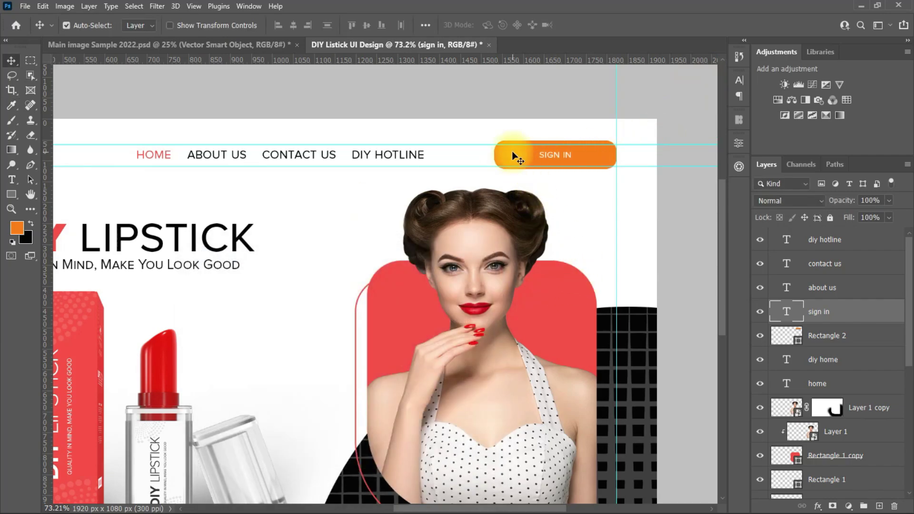
Recolour the SIGN IN button with the red of the model's frame and centre the SIGN IN text on it
{"action": "double_click", "coordinate": [785, 336]}
{"action": "left_click", "coordinate": [536, 292]}
{"action": "left_click", "coordinate": [458, 277]}
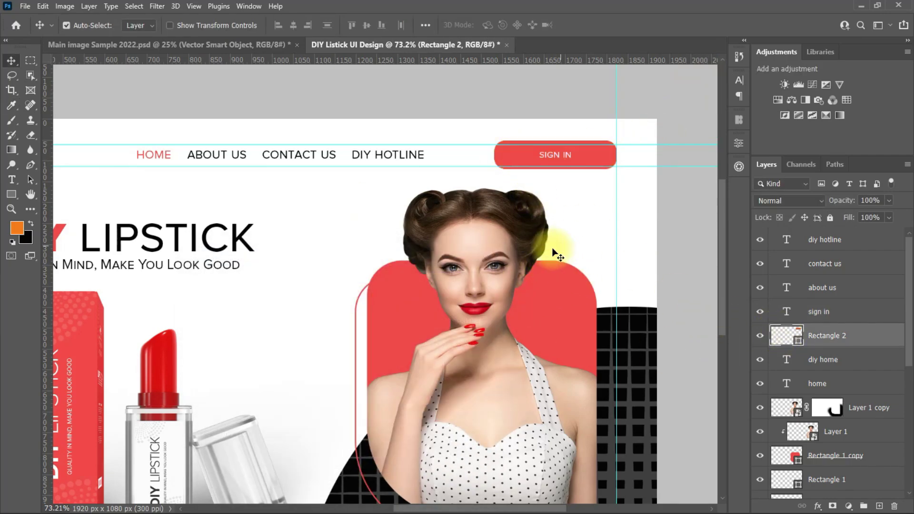
{"action": "left_click", "coordinate": [569, 159], "text": "shift"}
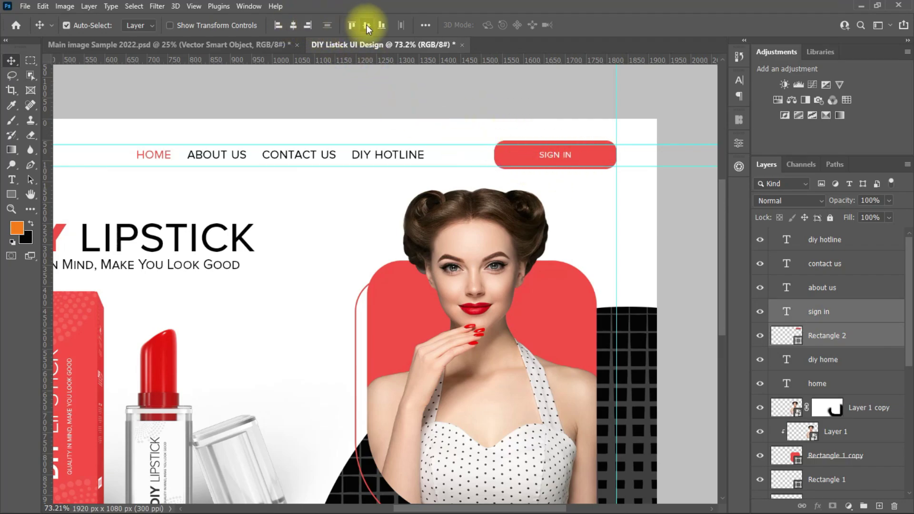
{"action": "left_click", "coordinate": [557, 205]}
Set the HOME, ABOUT US, CONTACT US and DIY HOTLINE navigation texts to 6 pt
{"action": "left_click_drag", "start_coordinate": [123, 147], "coordinate": [411, 164]}
{"action": "left_click", "coordinate": [738, 81]}
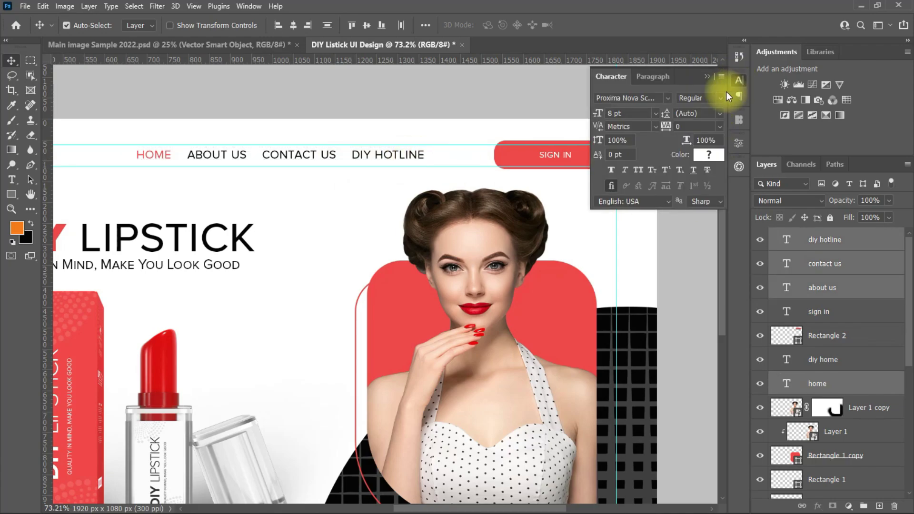
{"action": "left_click", "coordinate": [656, 113]}
{"action": "left_click", "coordinate": [624, 125]}
Set the HOME navigation text to the Bold font style
{"action": "left_click", "coordinate": [149, 156]}
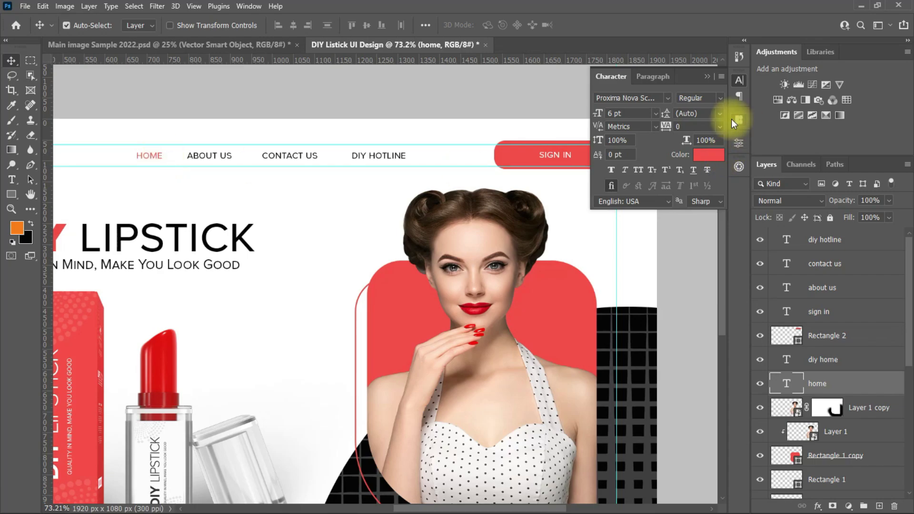
{"action": "left_click", "coordinate": [718, 97]}
{"action": "left_click", "coordinate": [695, 154]}
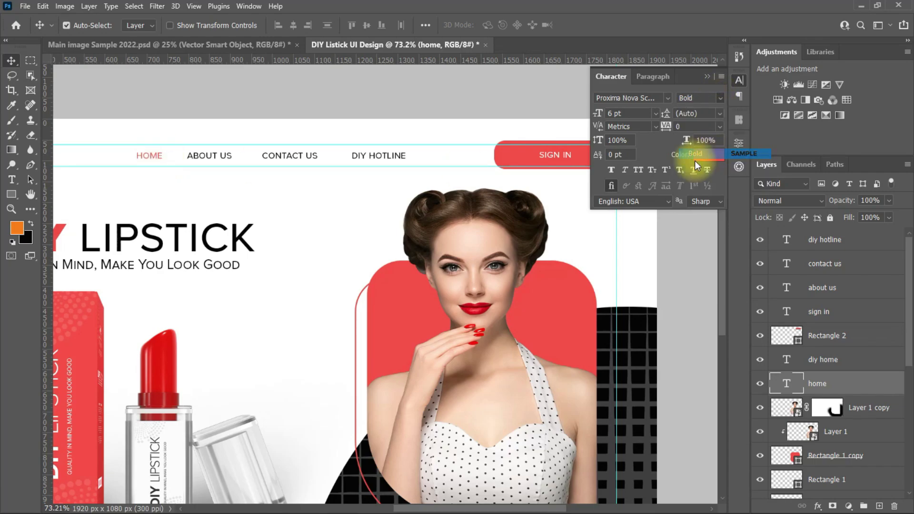
{"action": "left_click", "coordinate": [320, 230]}
Bring the Instagram, Facebook and Twitter icons from Main image Sample 2022.psd into the banner and scale them to 5.78% at the left guide
{"action": "scroll", "coordinate": [265, 256], "scroll_direction": "down", "scroll_amount": 3}
{"action": "scroll", "coordinate": [467, 316], "scroll_direction": "up", "scroll_amount": 2}
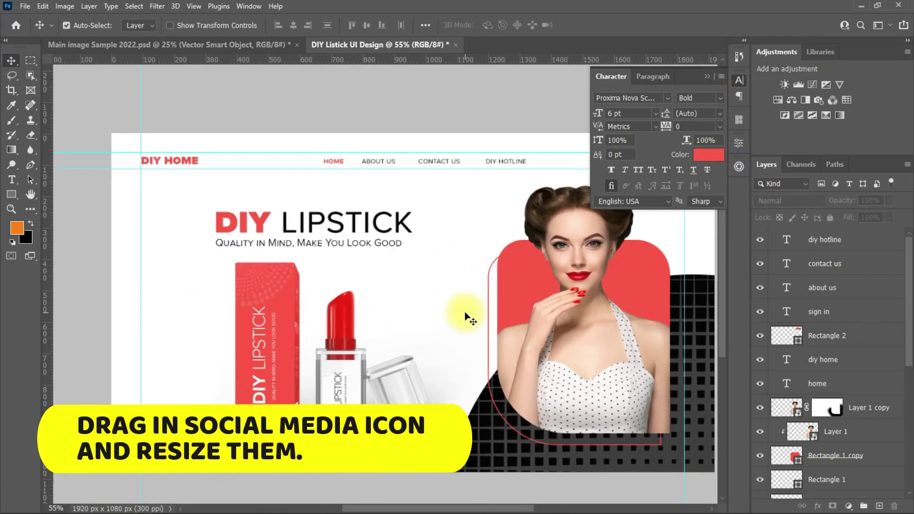
{"action": "left_click", "coordinate": [143, 44]}
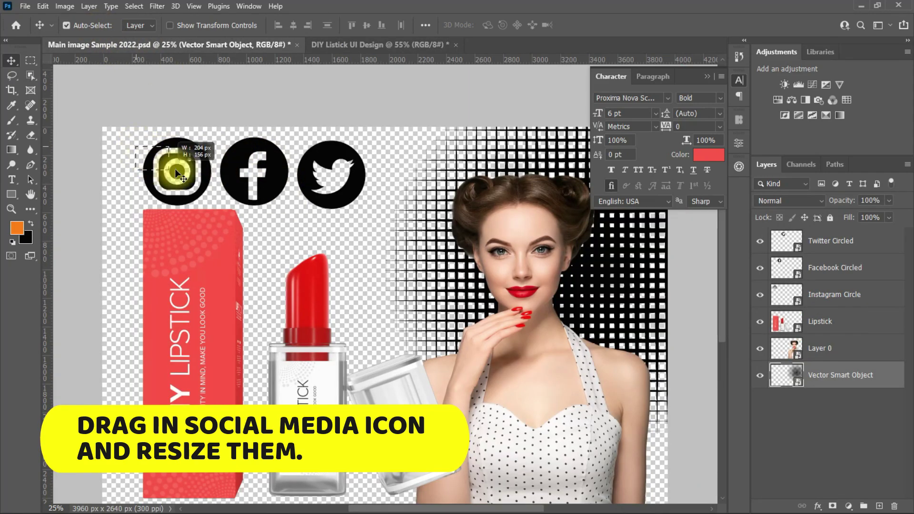
{"action": "left_click_drag", "start_coordinate": [175, 168], "coordinate": [645, 368]}
{"action": "key", "text": "ctrl+t"}
{"action": "left_click_drag", "start_coordinate": [632, 337], "coordinate": [169, 351]}
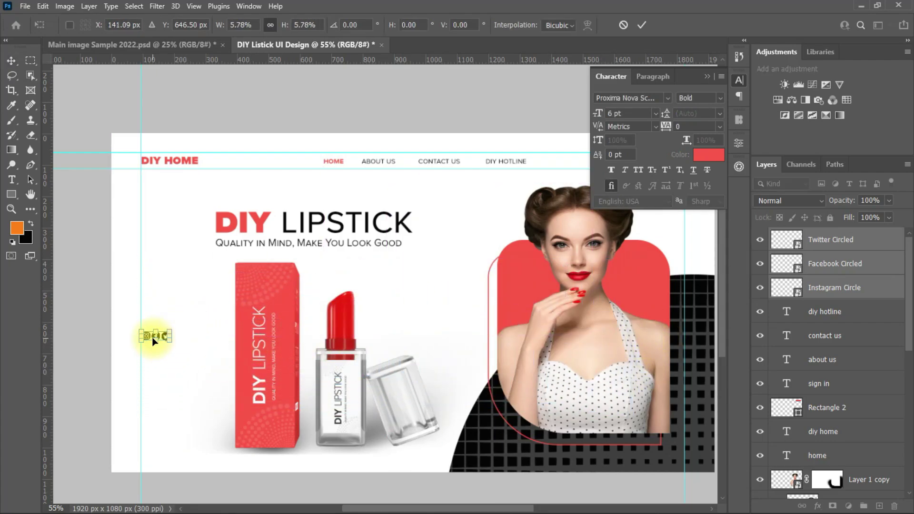
Rotate the three social icons 90° clockwise and place them along the left guide, level with the bottom of the model image
{"action": "right_click", "coordinate": [155, 341]}
{"action": "left_click", "coordinate": [195, 295]}
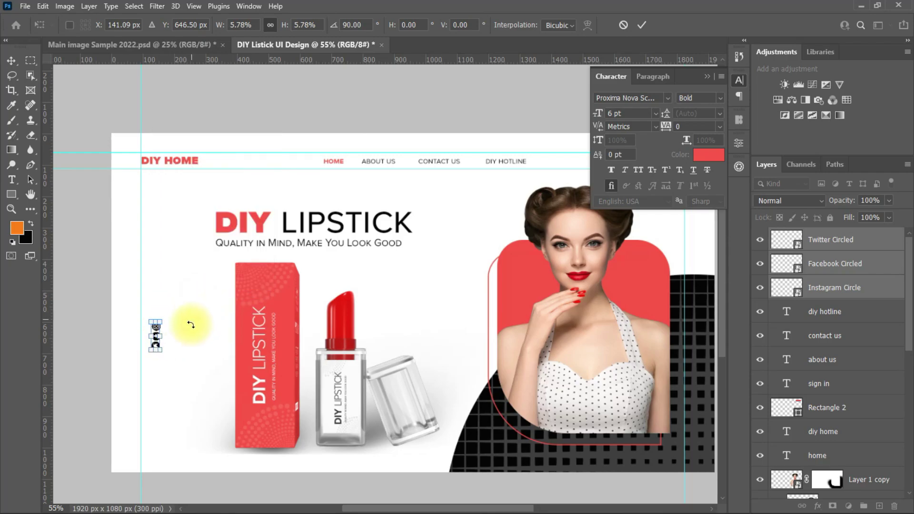
{"action": "left_click_drag", "start_coordinate": [153, 336], "coordinate": [144, 416]}
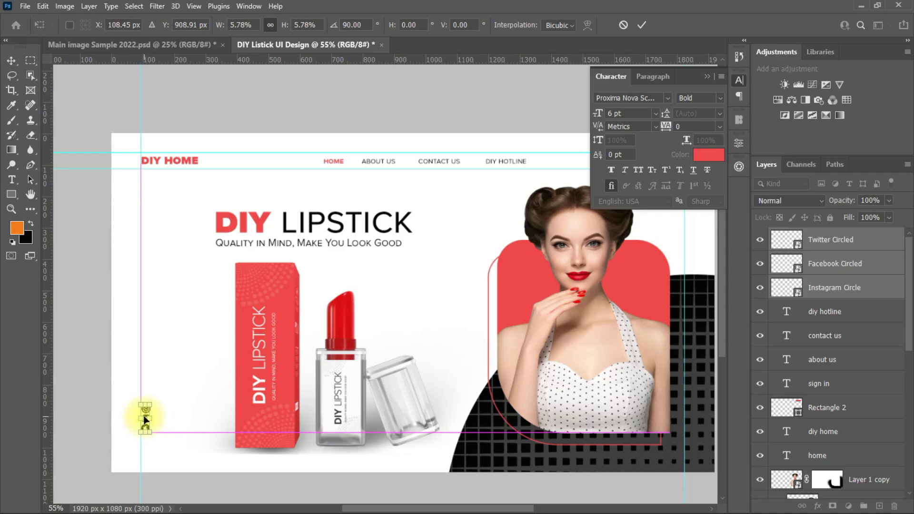
{"action": "left_click", "coordinate": [11, 61]}
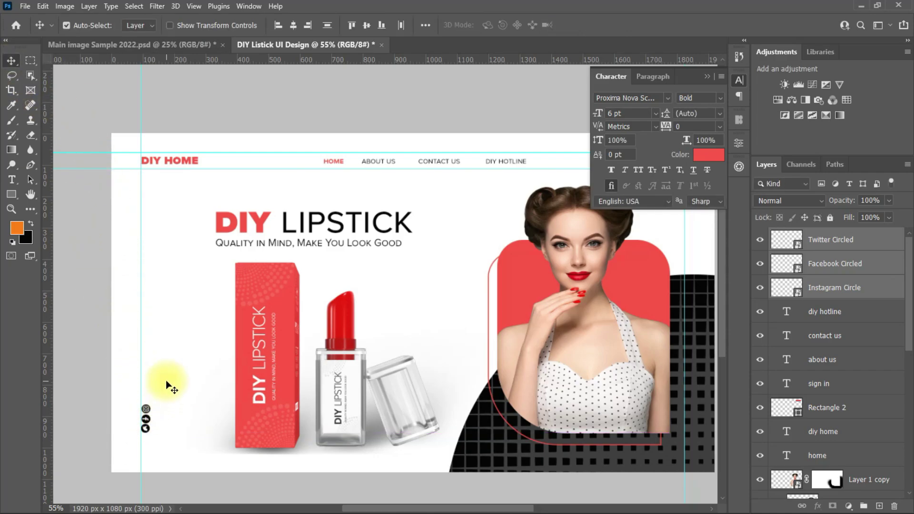
Space the Instagram, Facebook and Twitter icons evenly in a vertical column along the left guide
{"action": "scroll", "coordinate": [157, 397], "scroll_direction": "up", "scroll_amount": 3}
{"action": "left_click", "coordinate": [84, 408]}
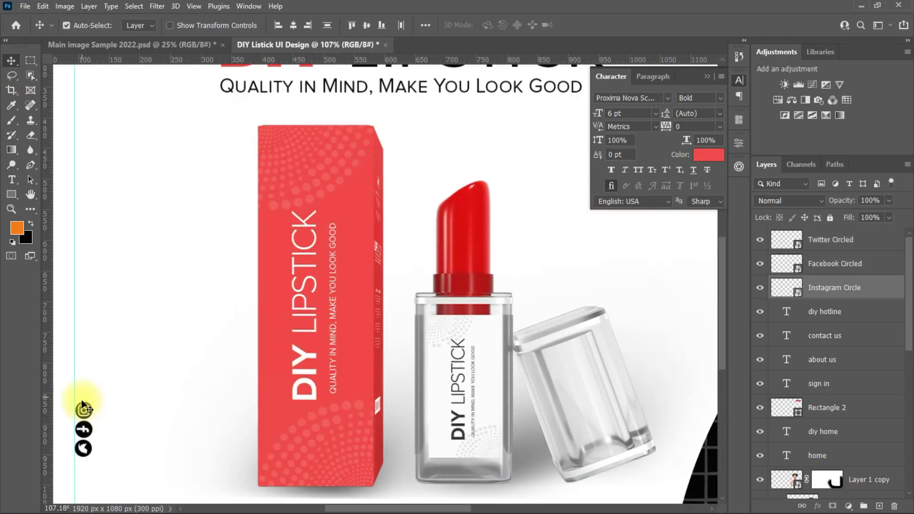
{"action": "left_click_drag", "start_coordinate": [88, 404], "coordinate": [87, 382]}
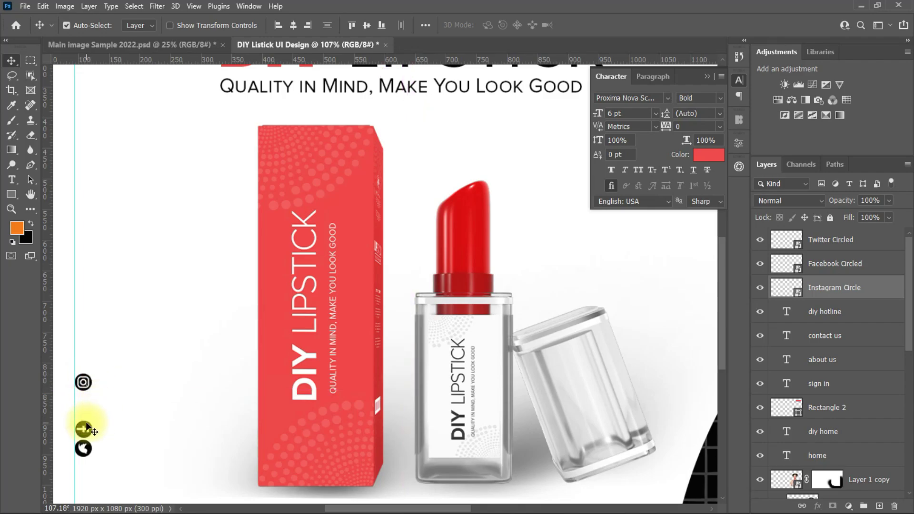
{"action": "left_click_drag", "start_coordinate": [87, 429], "coordinate": [88, 415]}
{"action": "left_click_drag", "start_coordinate": [109, 357], "coordinate": [77, 466]}
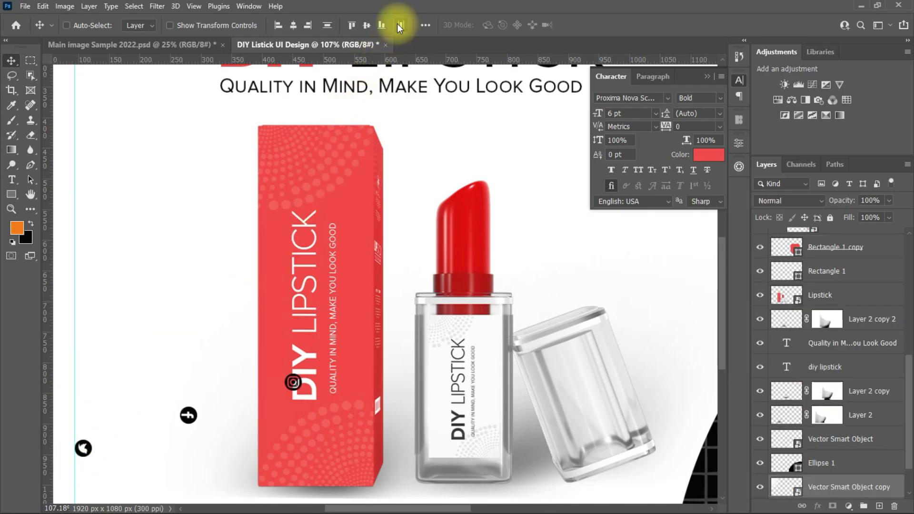
{"action": "key", "text": "ctrl+z"}
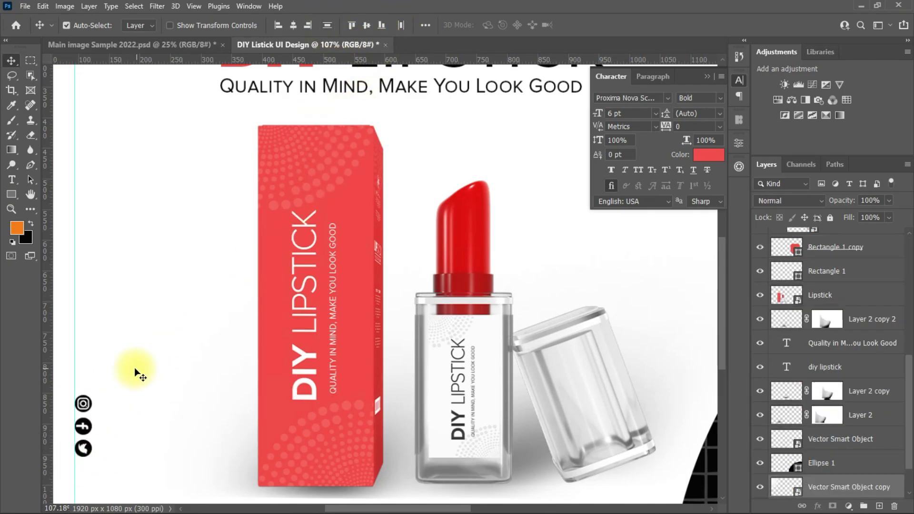
{"action": "left_click_drag", "start_coordinate": [92, 407], "coordinate": [91, 406]}
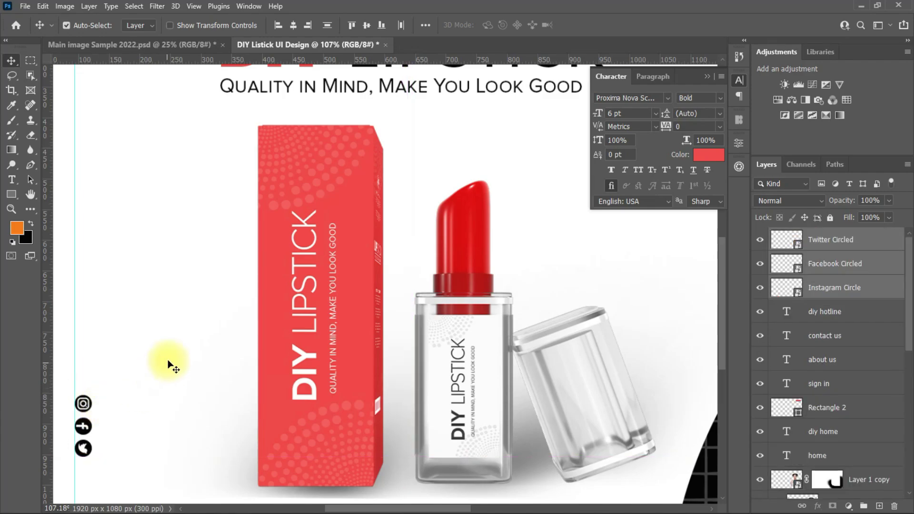
Draw a vertical line about 405 px long along the left guide, ending just above the social icons
{"action": "scroll", "coordinate": [294, 310], "scroll_direction": "down", "scroll_amount": 5}
{"action": "scroll", "coordinate": [390, 312], "scroll_direction": "down", "scroll_amount": 2}
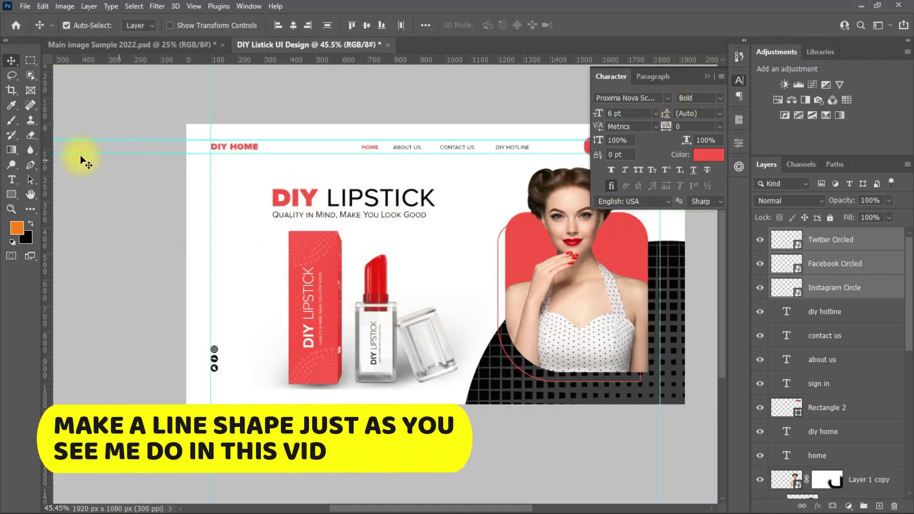
{"action": "left_click", "coordinate": [12, 197]}
{"action": "left_click", "coordinate": [62, 238]}
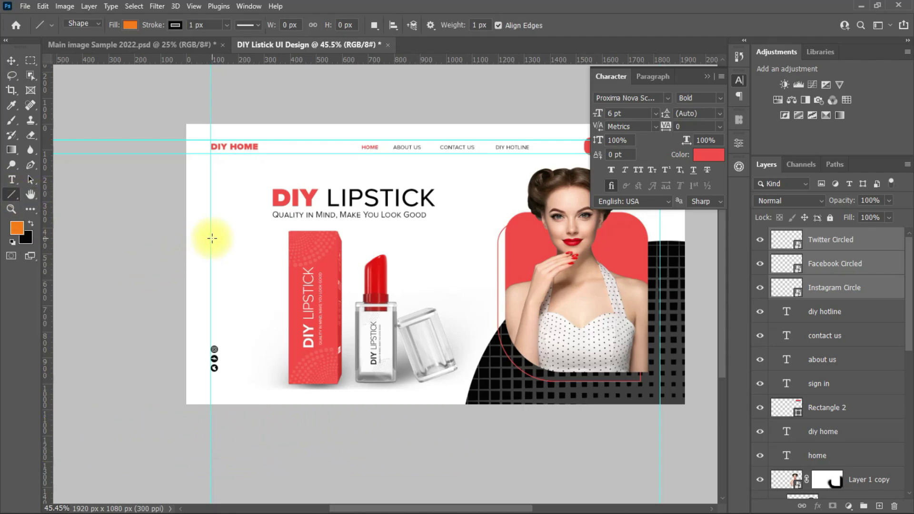
{"action": "left_click_drag", "start_coordinate": [213, 238], "coordinate": [213, 343]}
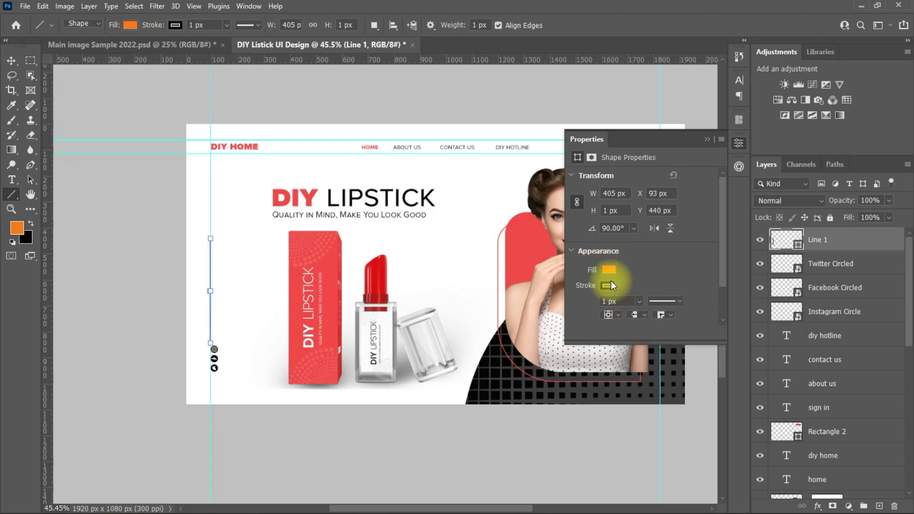
Remove the vertical line's fill and set its stroke width to 2 px
{"action": "left_click", "coordinate": [609, 269]}
{"action": "left_click", "coordinate": [585, 298]}
{"action": "left_click", "coordinate": [654, 262]}
{"action": "left_click", "coordinate": [607, 287]}
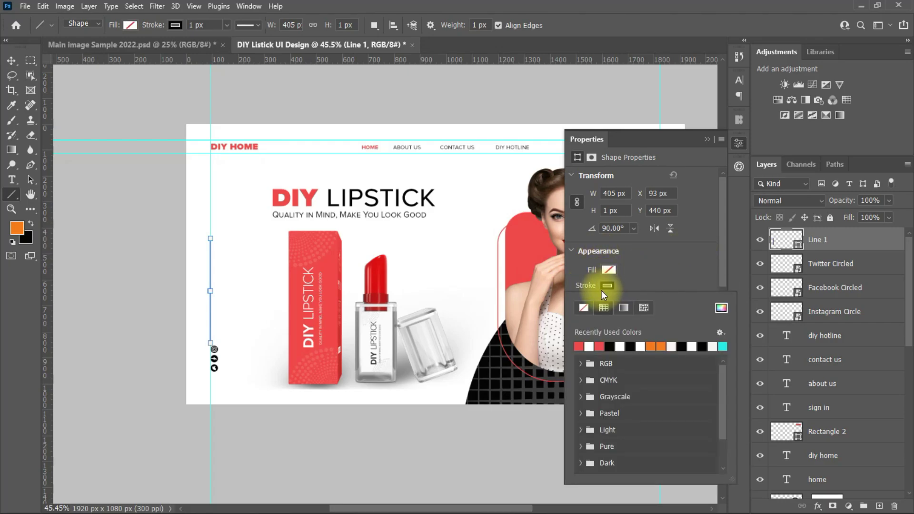
{"action": "left_click", "coordinate": [617, 286]}
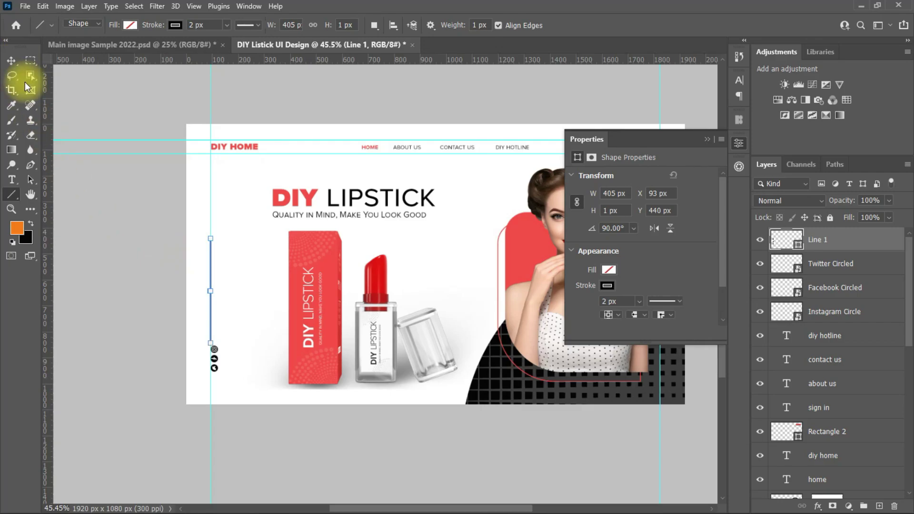
Nudge the vertical line right to X 106 px so it is centred above the social icons
{"action": "left_click", "coordinate": [11, 61]}
{"action": "left_click", "coordinate": [153, 245]}
{"action": "left_click", "coordinate": [843, 239]}
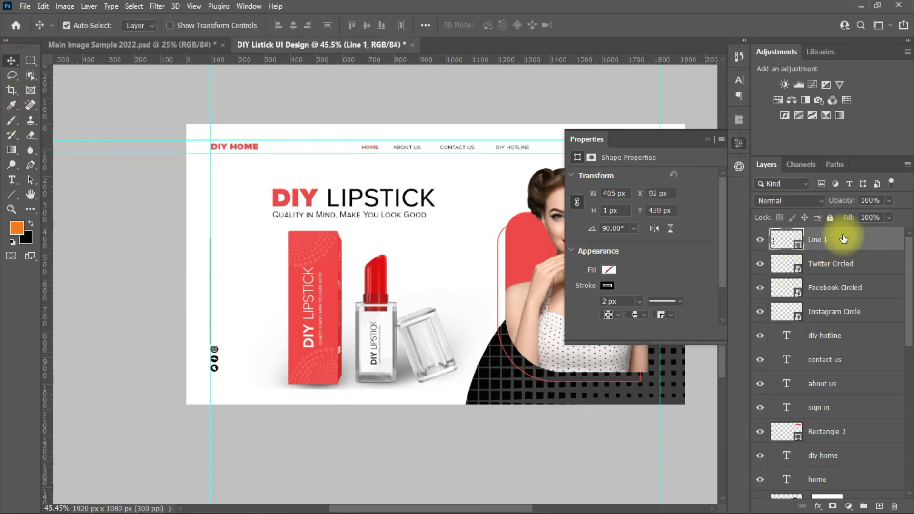
{"action": "key", "text": "shift+Right"}
{"action": "key", "text": "Right"}
{"action": "key", "text": "Right"}
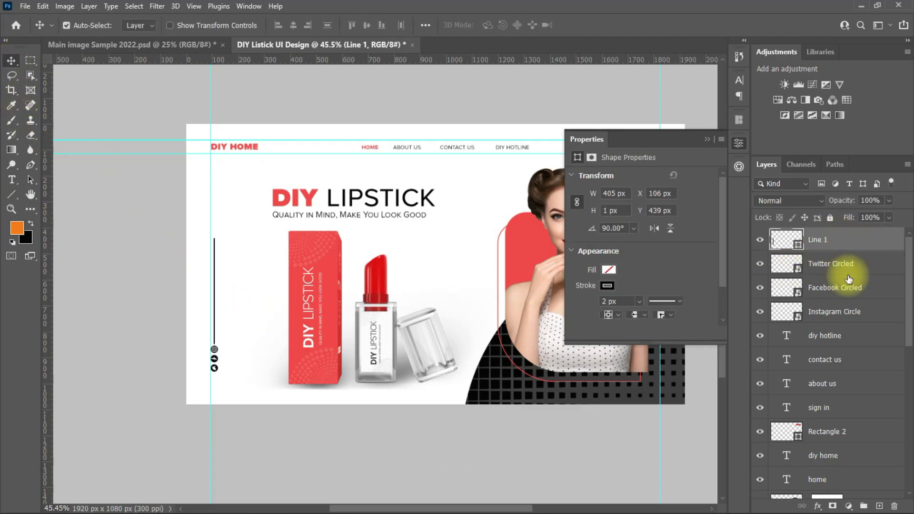
Change the vertical line's stroke colour to the design's red
{"action": "left_click", "coordinate": [607, 285]}
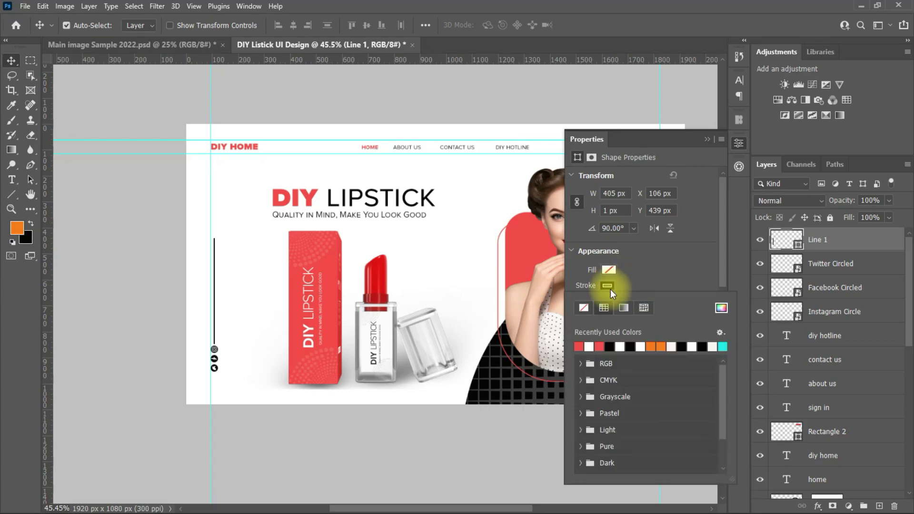
{"action": "left_click", "coordinate": [102, 132]}
{"action": "left_click", "coordinate": [706, 140]}
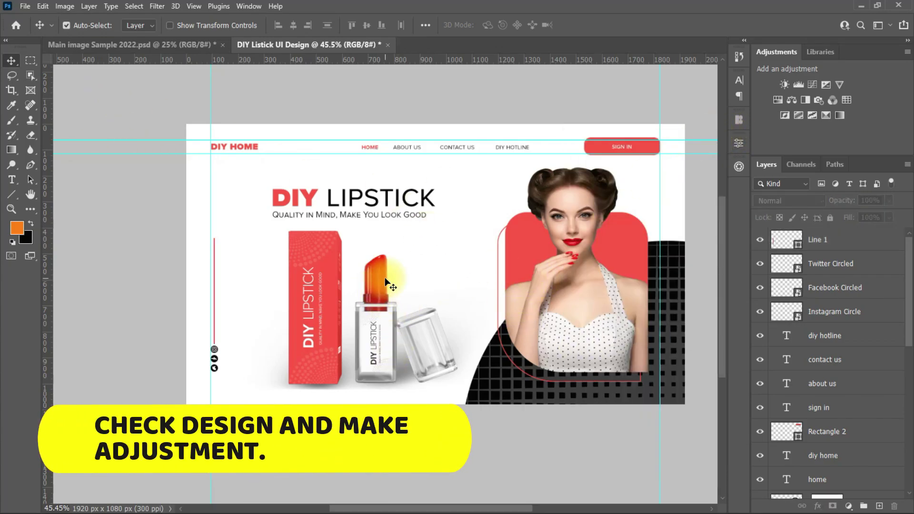
Move the lipstick products left toward the red line and shift the DIY LIPSTICK heading and tagline up and left above them
{"action": "left_click_drag", "start_coordinate": [464, 304], "coordinate": [446, 354]}
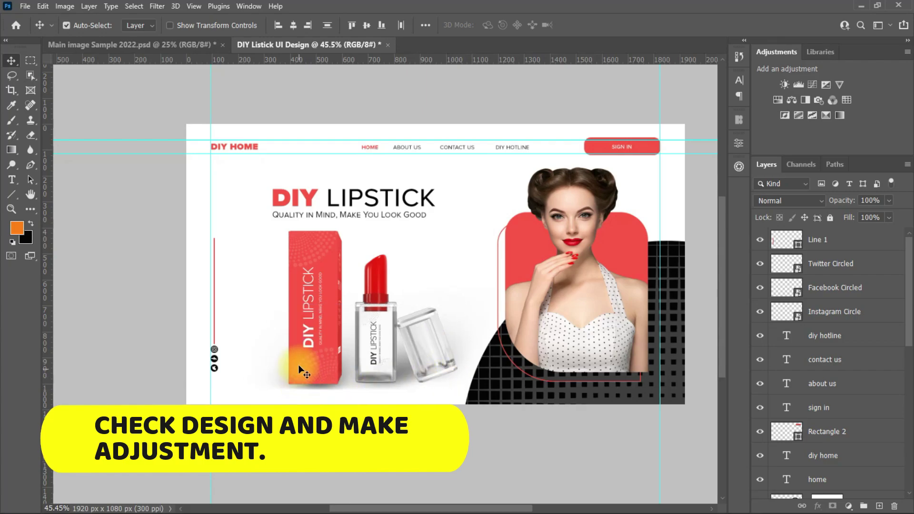
{"action": "left_click_drag", "start_coordinate": [296, 367], "coordinate": [258, 365]}
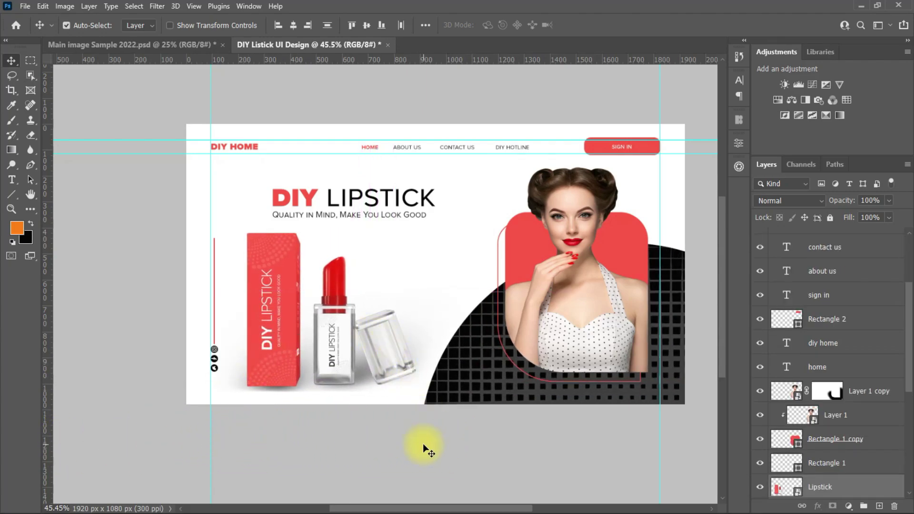
{"action": "mouse_move", "coordinate": [255, 183]}
{"action": "left_mouse_down"}
{"action": "mouse_move", "coordinate": [314, 212]}
{"action": "mouse_move", "coordinate": [287, 218]}
{"action": "mouse_move", "coordinate": [320, 192]}
{"action": "mouse_move", "coordinate": [259, 188]}
{"action": "left_mouse_up"}
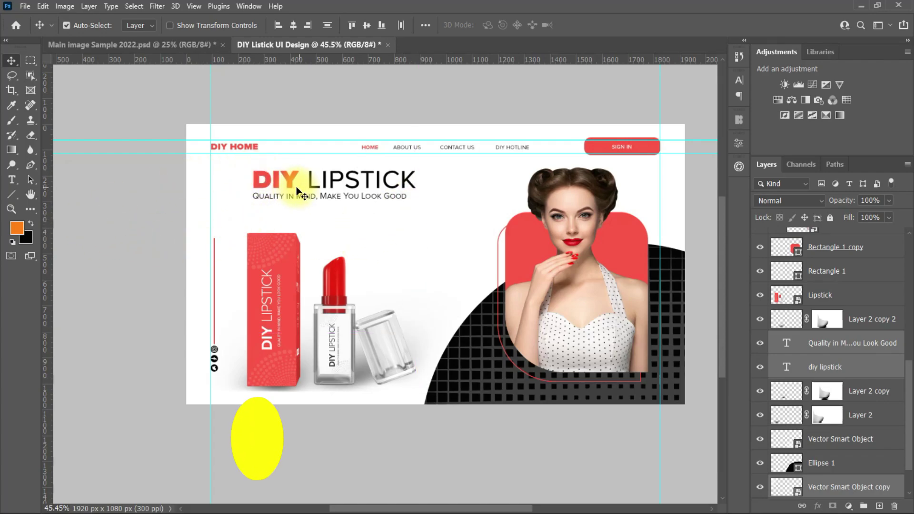
Add a Lorem ipsum paragraph in a text box about 681 by 81 px below the tagline
{"action": "left_click", "coordinate": [14, 177]}
{"action": "left_click", "coordinate": [57, 179]}
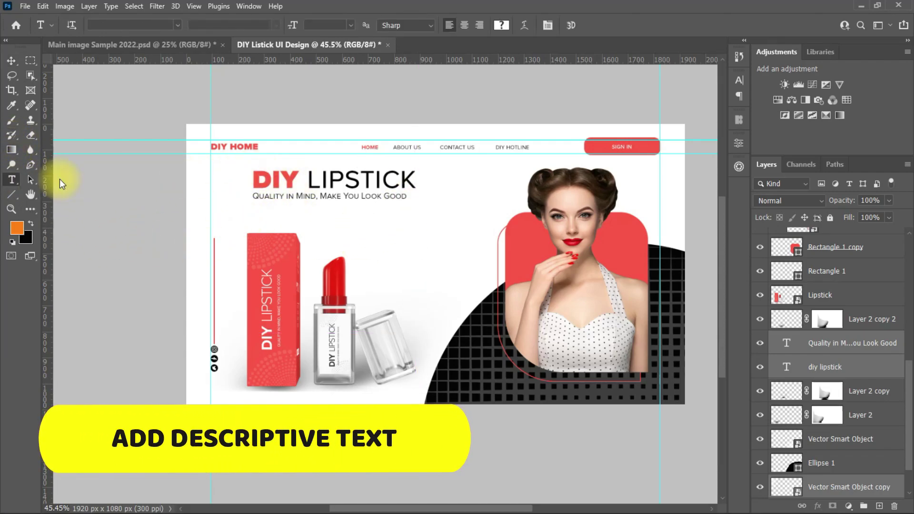
{"action": "left_click_drag", "start_coordinate": [254, 213], "coordinate": [429, 233]}
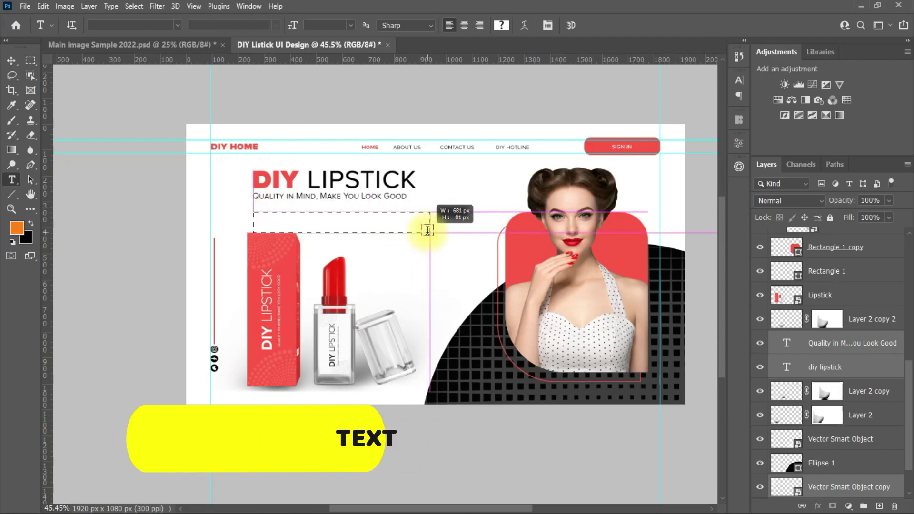
{"action": "left_click", "coordinate": [11, 61]}
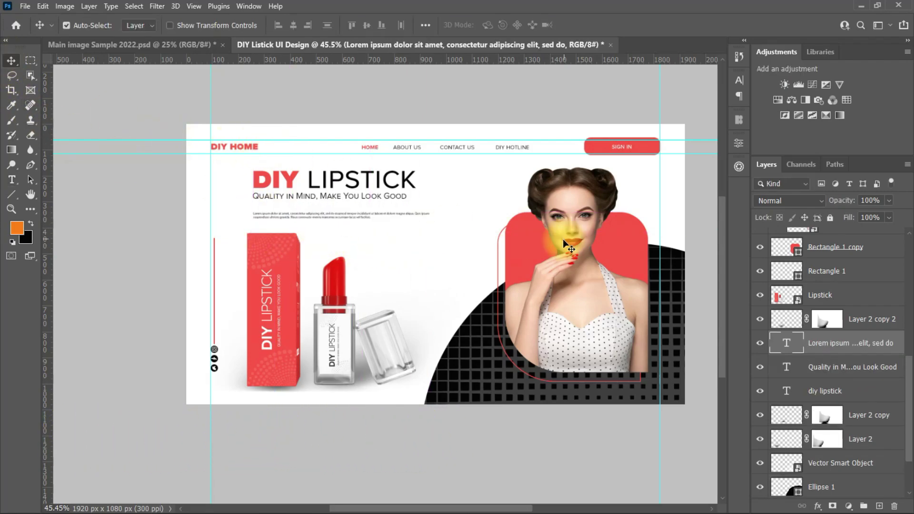
Set the Lorem ipsum paragraph's font size to 6 pt
{"action": "left_click", "coordinate": [738, 80]}
{"action": "left_click", "coordinate": [655, 113]}
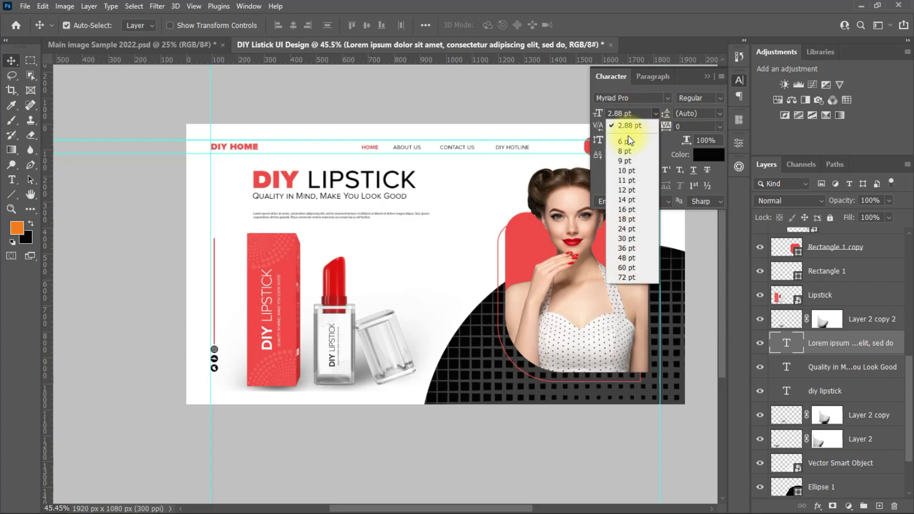
{"action": "left_click", "coordinate": [627, 136]}
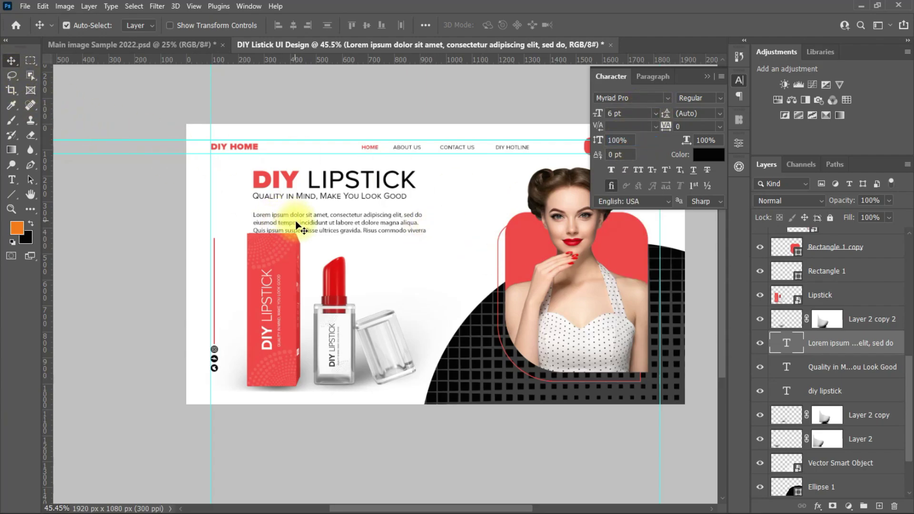
Move the Lorem ipsum paragraph up closer to the tagline and colour it with the lipstick box's red, f15252
{"action": "left_click_drag", "start_coordinate": [295, 221], "coordinate": [296, 215]}
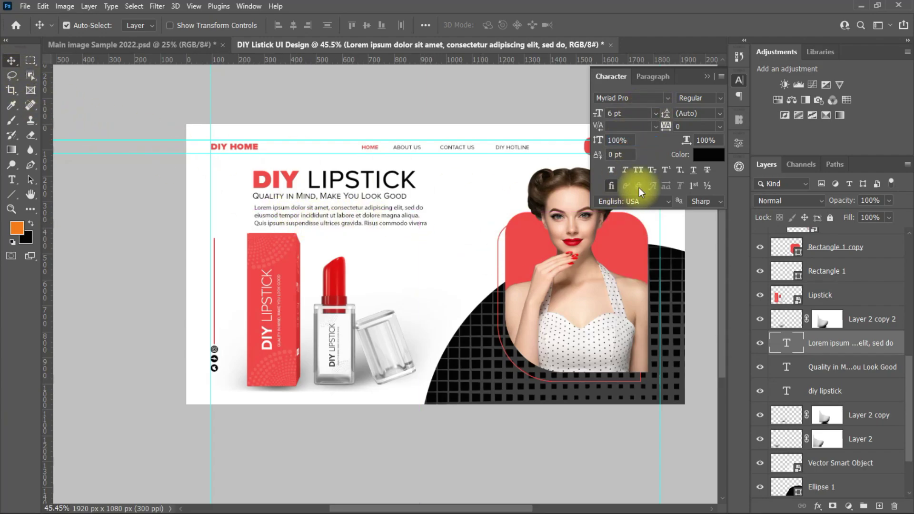
{"action": "left_click", "coordinate": [709, 154]}
{"action": "left_click", "coordinate": [272, 235]}
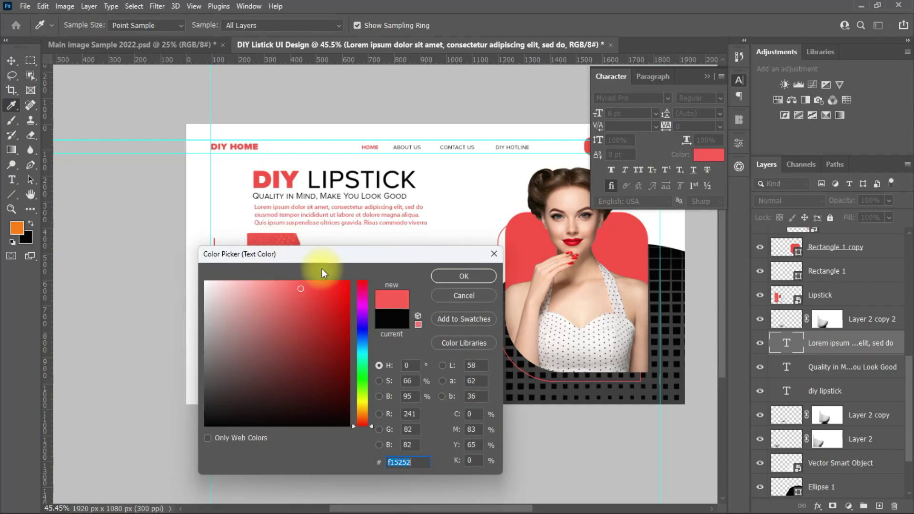
{"action": "left_click", "coordinate": [462, 276]}
{"action": "left_click", "coordinate": [218, 303]}
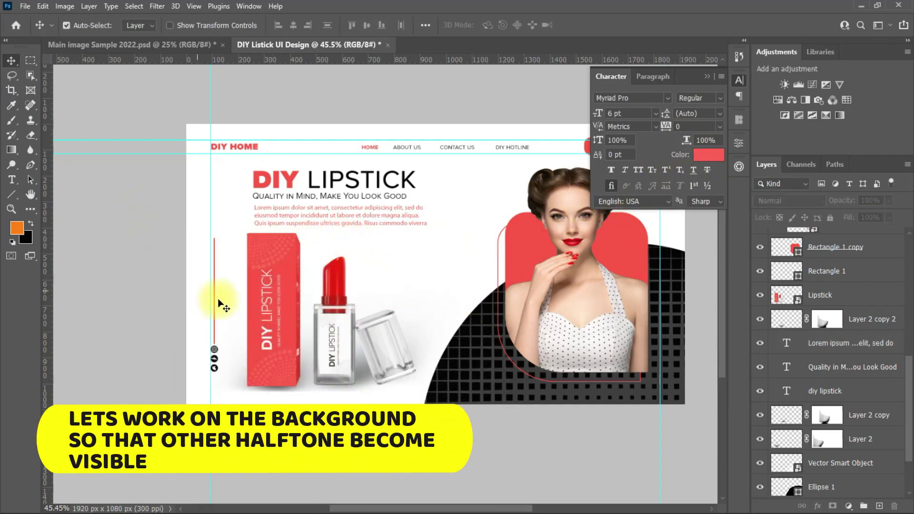
{"action": "left_click", "coordinate": [707, 76]}
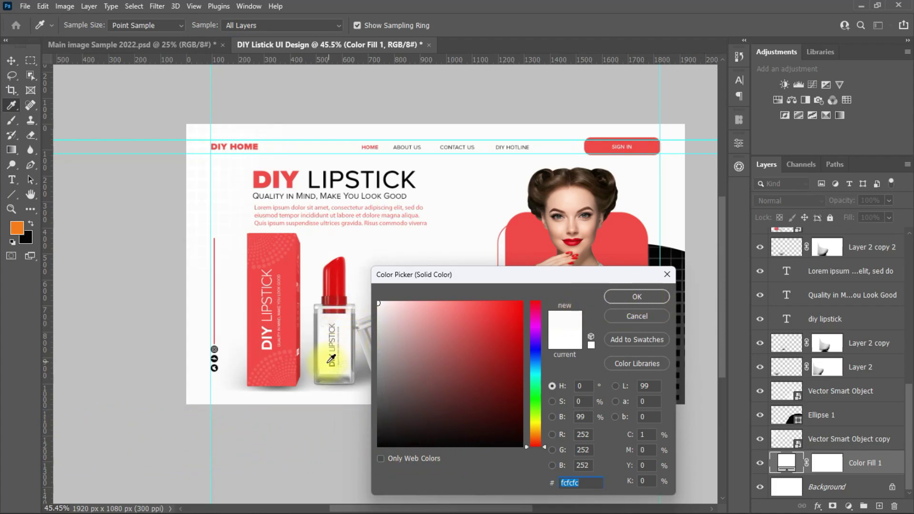
Set the Color Fill 1 background to light gray e9e9e9 and shift the white halftone pattern behind DIY HOME slightly down and right
{"action": "left_click_drag", "start_coordinate": [379, 305], "coordinate": [363, 313]}
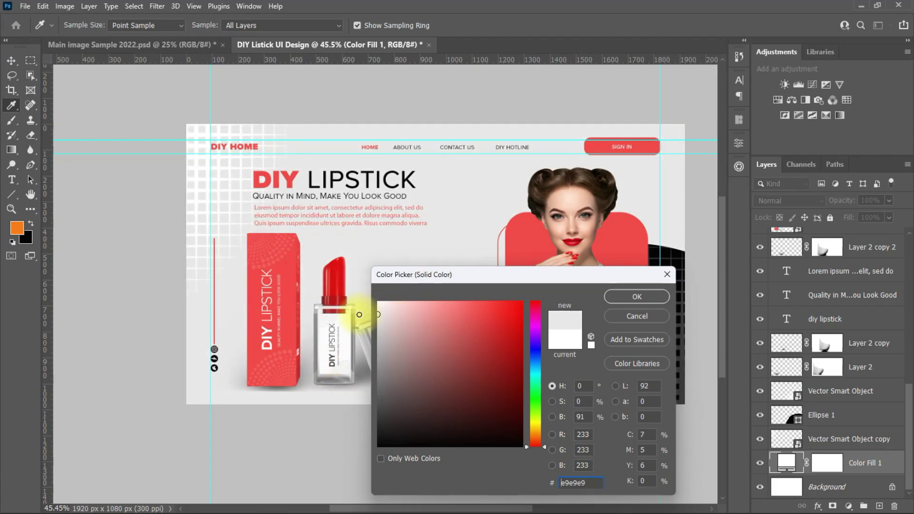
{"action": "left_click", "coordinate": [635, 297]}
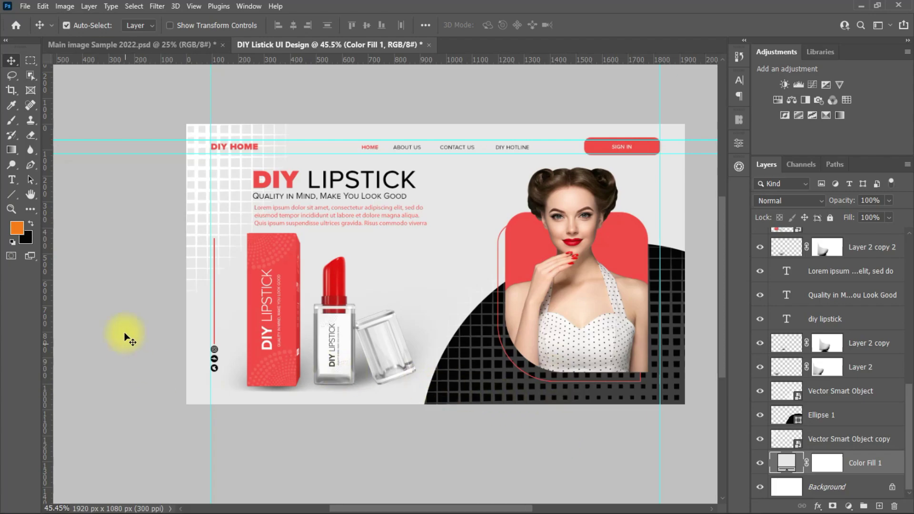
{"action": "left_click_drag", "start_coordinate": [206, 152], "coordinate": [222, 163]}
{"action": "left_click", "coordinate": [128, 244]}
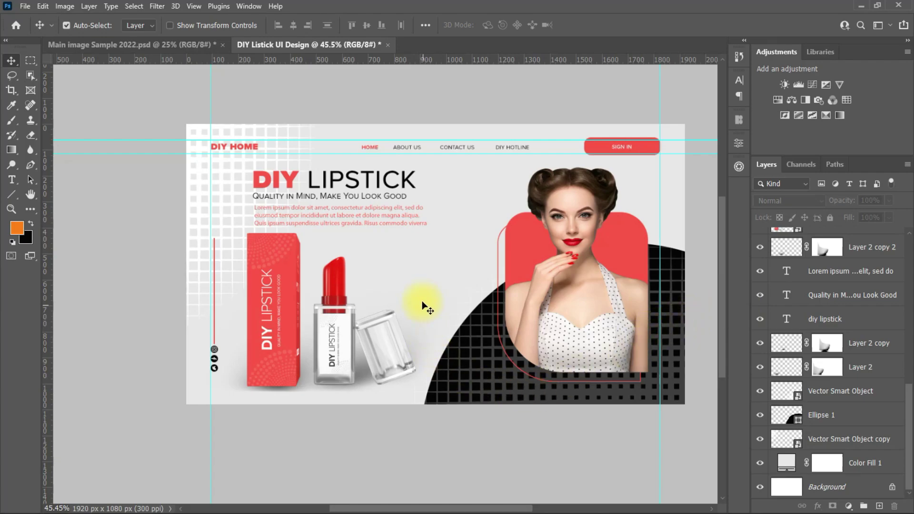
Make the SIGN IN button text bold
{"action": "scroll", "coordinate": [416, 281], "scroll_direction": "up", "scroll_amount": 2}
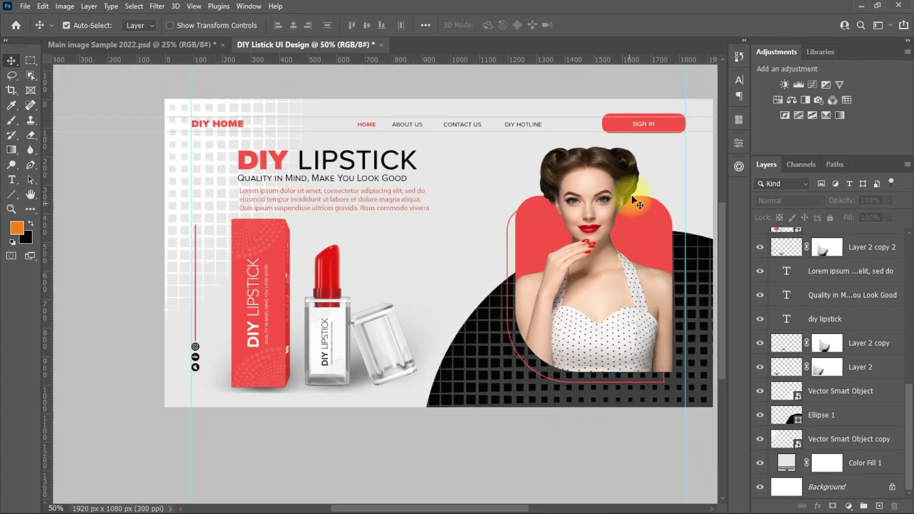
{"action": "left_click", "coordinate": [645, 123]}
{"action": "left_click", "coordinate": [739, 80]}
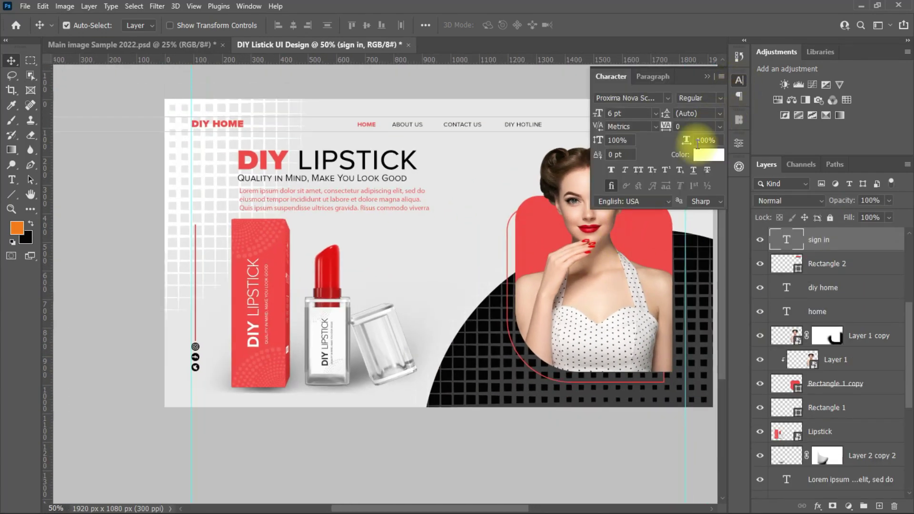
{"action": "left_click", "coordinate": [711, 98]}
{"action": "left_click", "coordinate": [701, 153]}
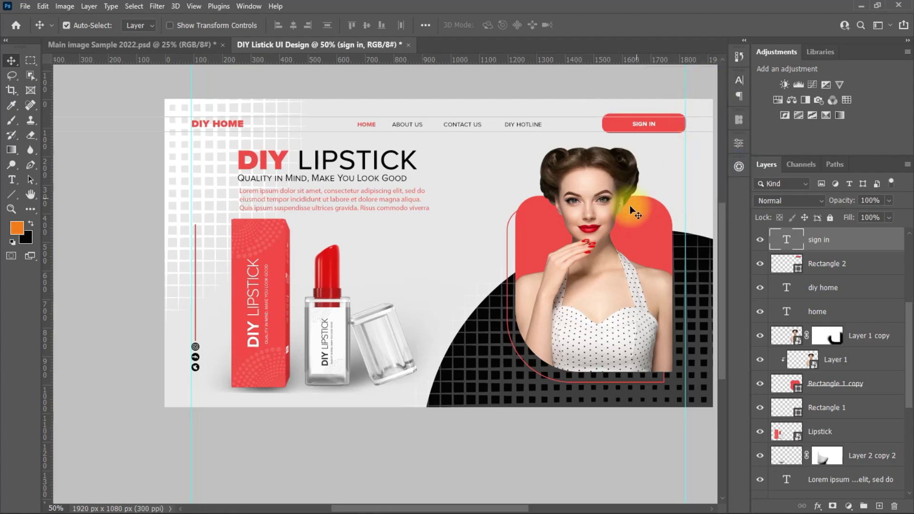
Select the Color Fill 1 background layer and lock it
{"action": "scroll", "coordinate": [484, 225], "scroll_direction": "down", "scroll_amount": 2}
{"action": "scroll", "coordinate": [495, 295], "scroll_direction": "up", "scroll_amount": 2}
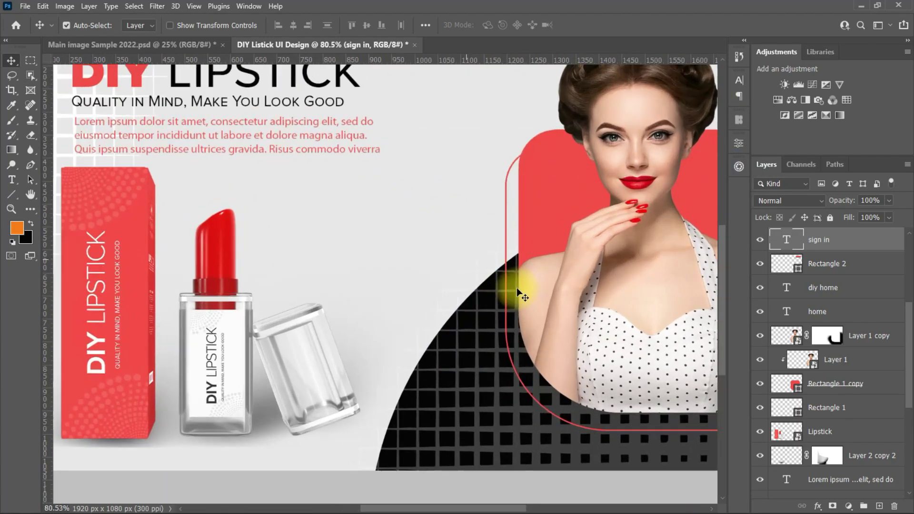
{"action": "scroll", "coordinate": [508, 288], "scroll_direction": "down", "scroll_amount": 3}
{"action": "scroll", "coordinate": [505, 287], "scroll_direction": "up", "scroll_amount": 1}
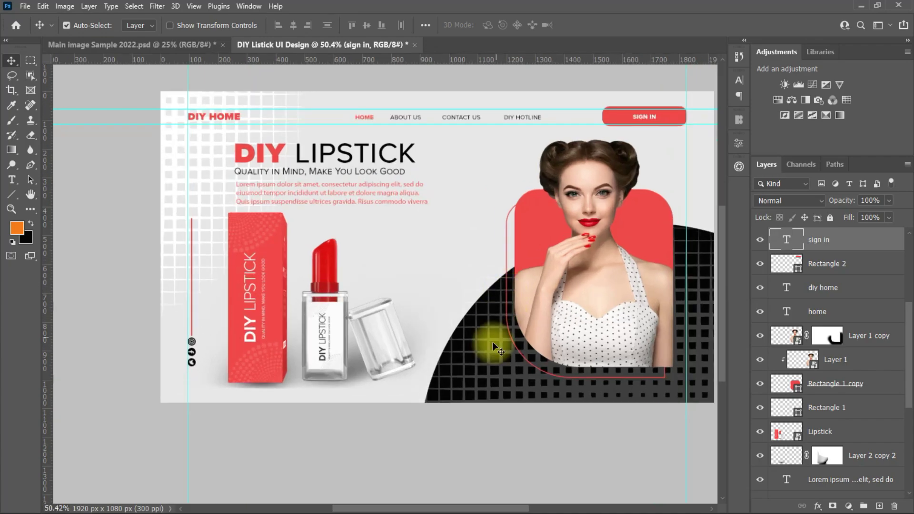
{"action": "left_click", "coordinate": [222, 357]}
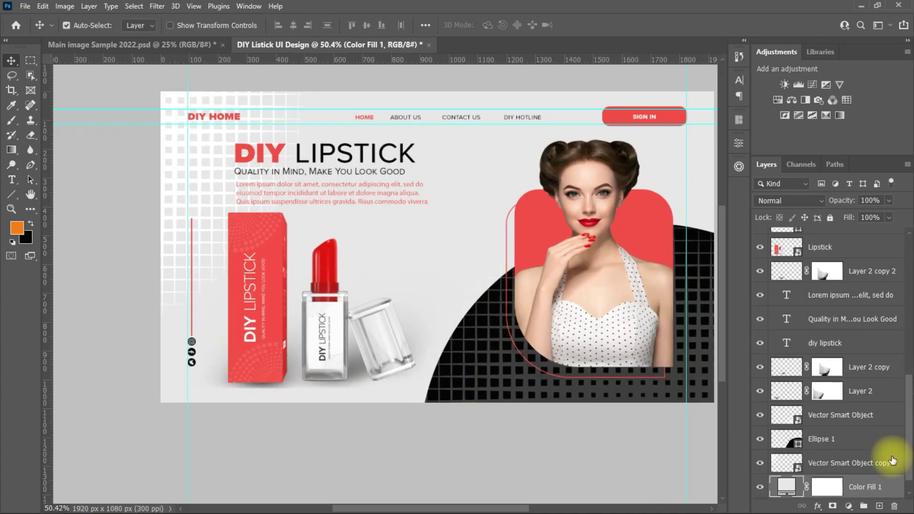
Scale the lipstick box, tube, cap and their shadows together to about 84% and position them under the paragraph, right of the red line
{"action": "left_click_drag", "start_coordinate": [209, 370], "coordinate": [389, 376]}
{"action": "mouse_move", "coordinate": [306, 356]}
{"action": "left_mouse_down"}
{"action": "mouse_move", "coordinate": [326, 356]}
{"action": "mouse_move", "coordinate": [318, 356]}
{"action": "left_mouse_up"}
{"action": "key", "text": "ctrl+t"}
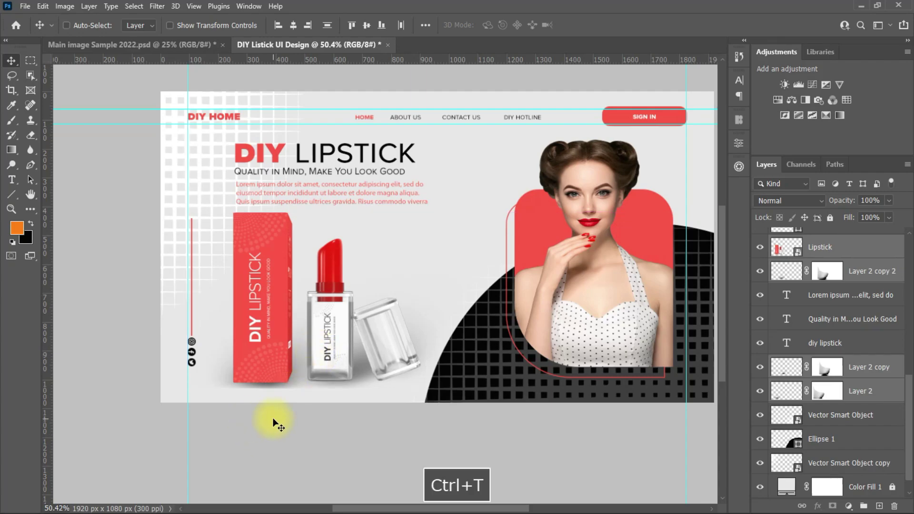
{"action": "left_click_drag", "start_coordinate": [476, 300], "coordinate": [429, 301]}
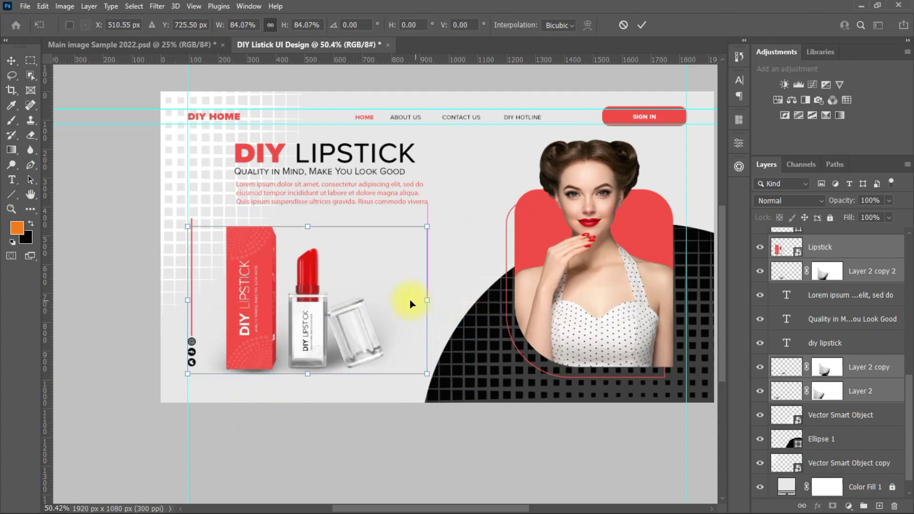
{"action": "left_click_drag", "start_coordinate": [243, 311], "coordinate": [253, 314]}
{"action": "key", "text": "Return"}
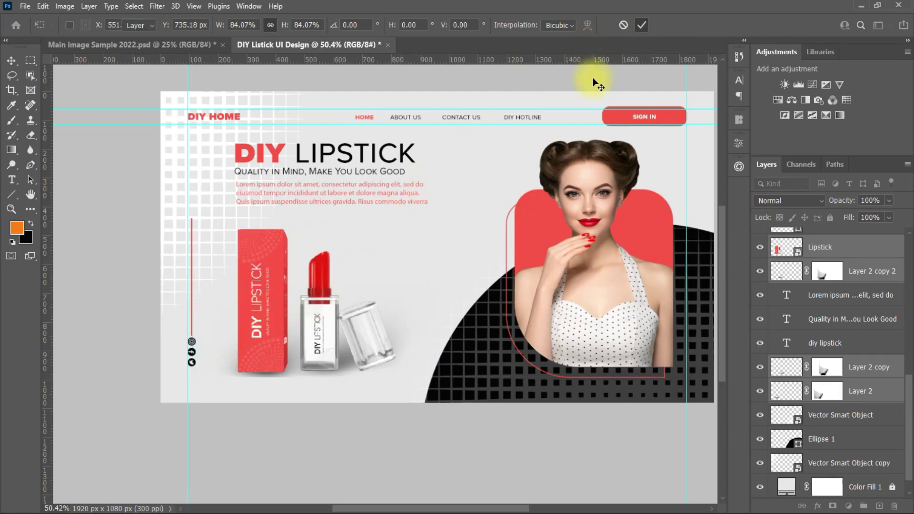
Move the Lorem ipsum paragraph down and align the DIY LIPSTICK heading and tagline with its left edge
{"action": "left_click_drag", "start_coordinate": [316, 204], "coordinate": [317, 215]}
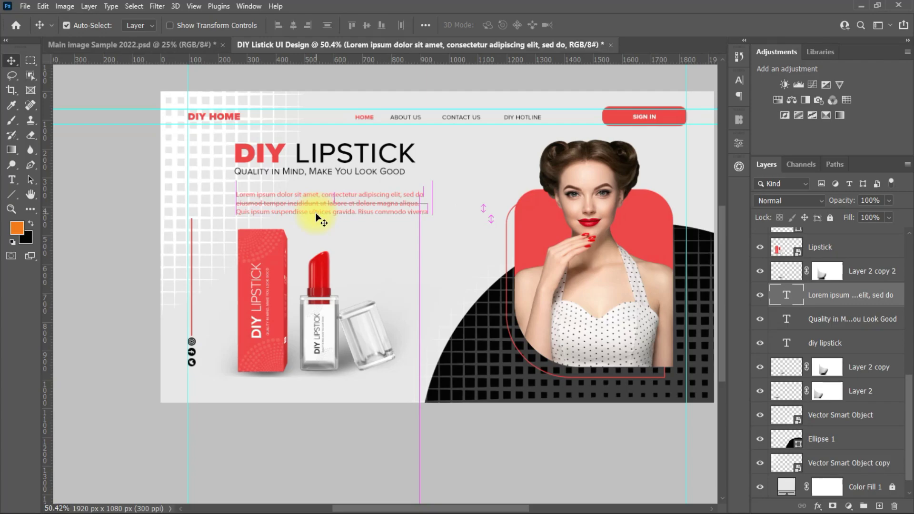
{"action": "left_click_drag", "start_coordinate": [315, 177], "coordinate": [320, 157]}
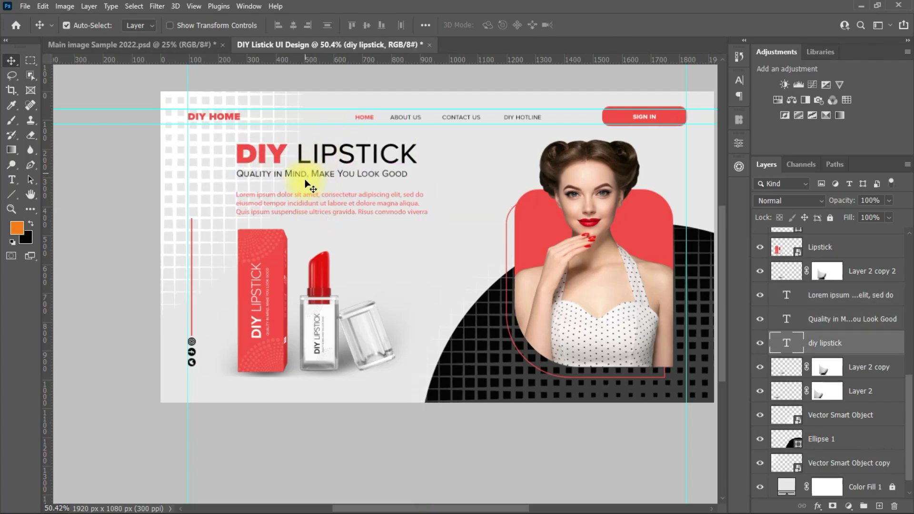
Change the Lorem ipsum paragraph's text colour to gray 717171
{"action": "left_click", "coordinate": [300, 211]}
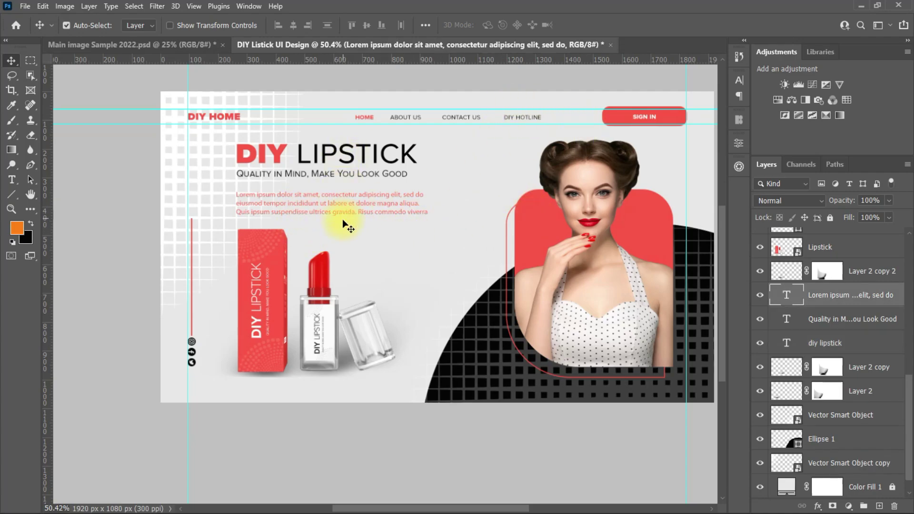
{"action": "left_click", "coordinate": [739, 79]}
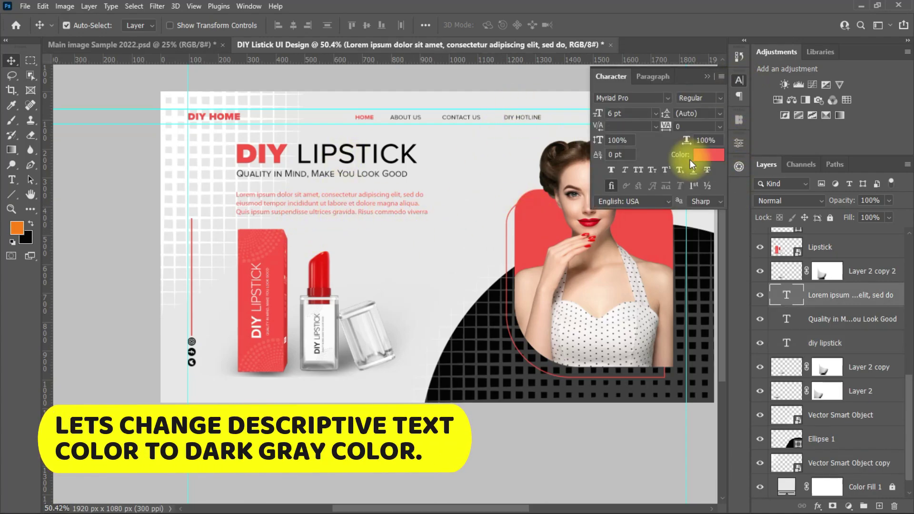
{"action": "left_click", "coordinate": [691, 158]}
{"action": "left_click_drag", "start_coordinate": [403, 327], "coordinate": [422, 481]}
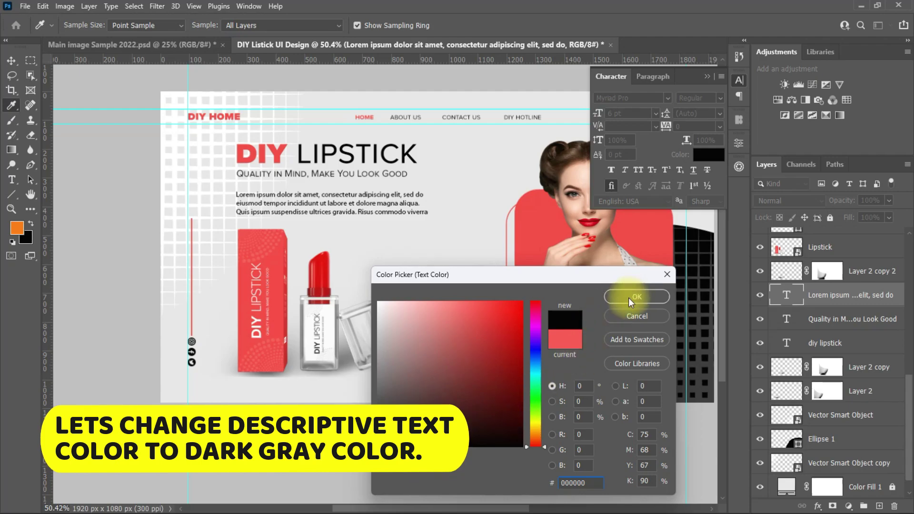
{"action": "left_click", "coordinate": [378, 419]}
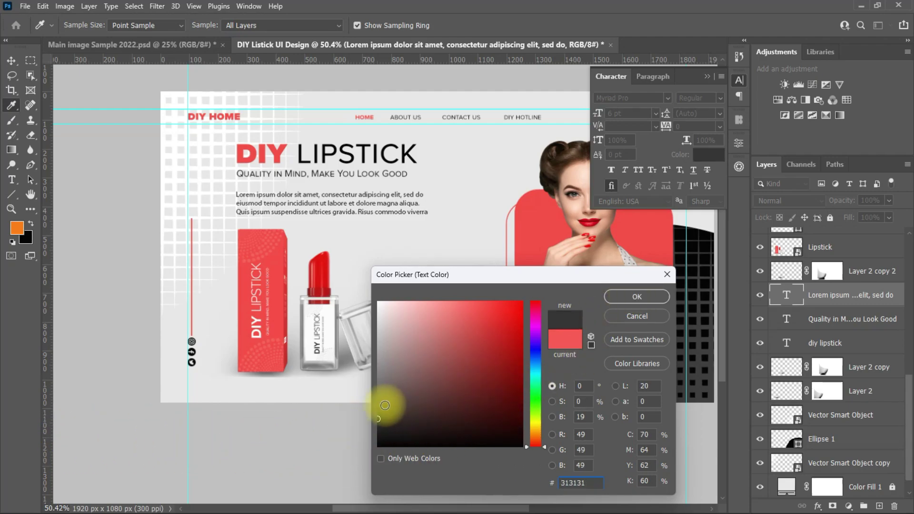
{"action": "left_click", "coordinate": [354, 378]}
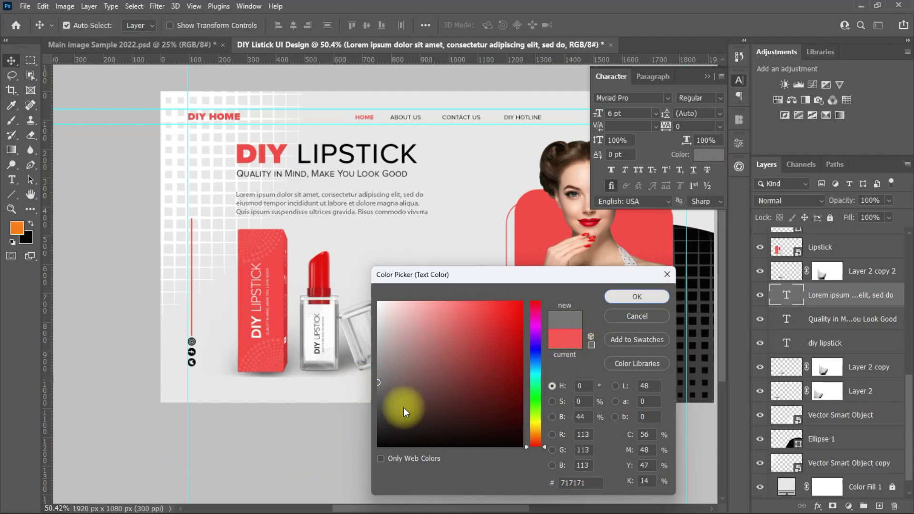
{"action": "left_click", "coordinate": [620, 315]}
{"action": "left_click", "coordinate": [710, 76]}
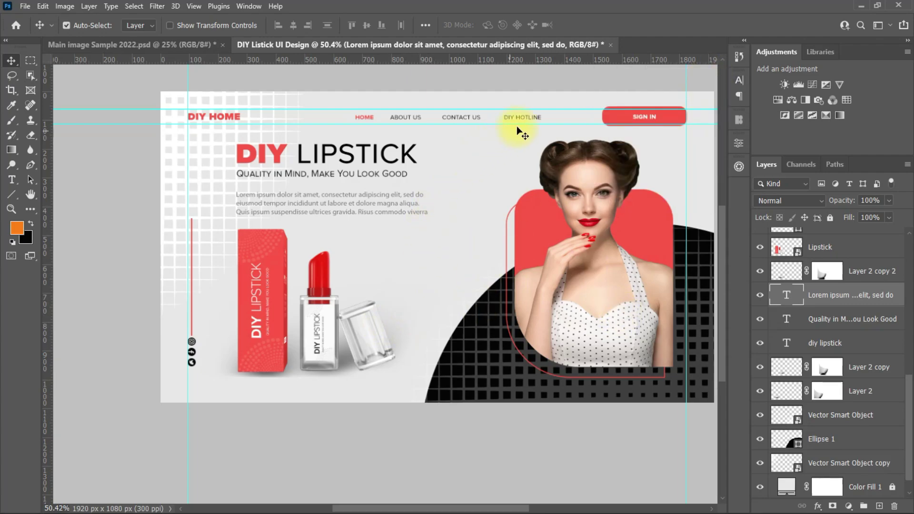
Draw a circle about 65 px in diameter and place it directly in front of the word DIY in the heading
{"action": "scroll", "coordinate": [453, 233], "scroll_direction": "down", "scroll_amount": 1}
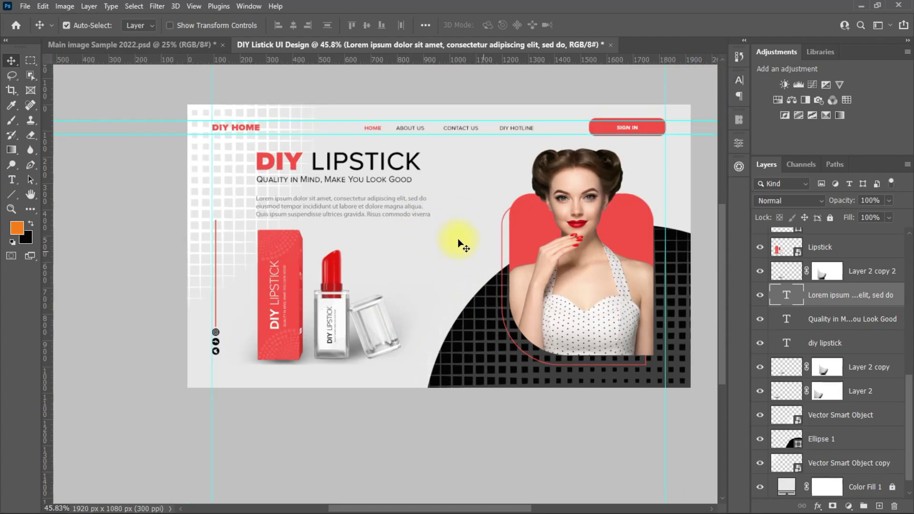
{"action": "scroll", "coordinate": [603, 269], "scroll_direction": "up", "scroll_amount": 1}
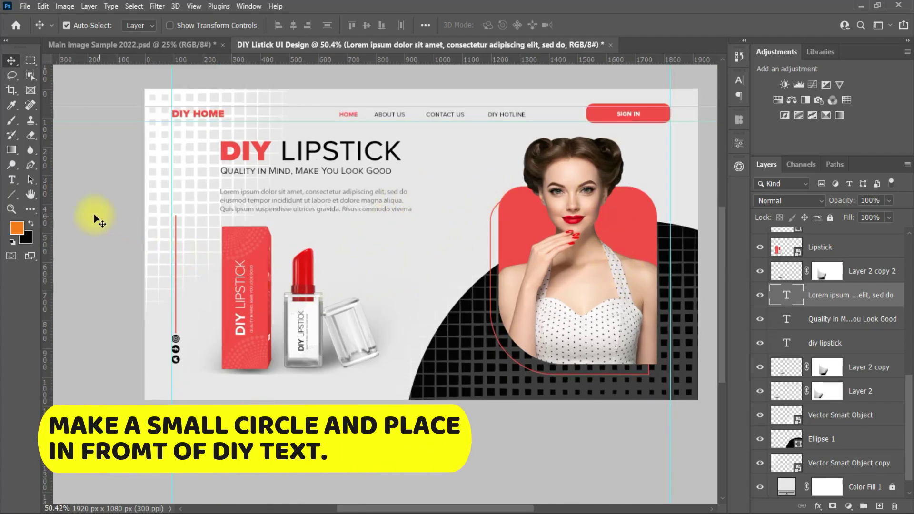
{"action": "left_click_drag", "start_coordinate": [12, 195], "coordinate": [61, 204]}
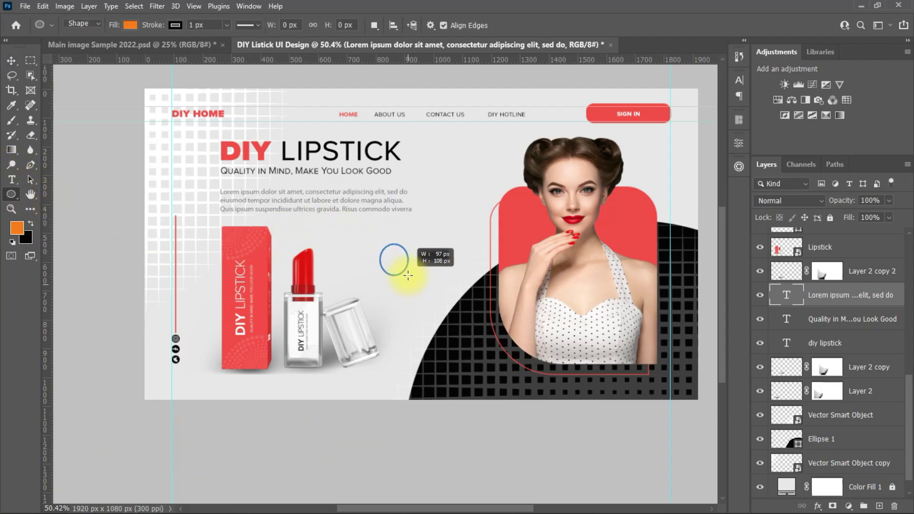
{"action": "left_click_drag", "start_coordinate": [408, 276], "coordinate": [205, 152]}
{"action": "left_click", "coordinate": [11, 61]}
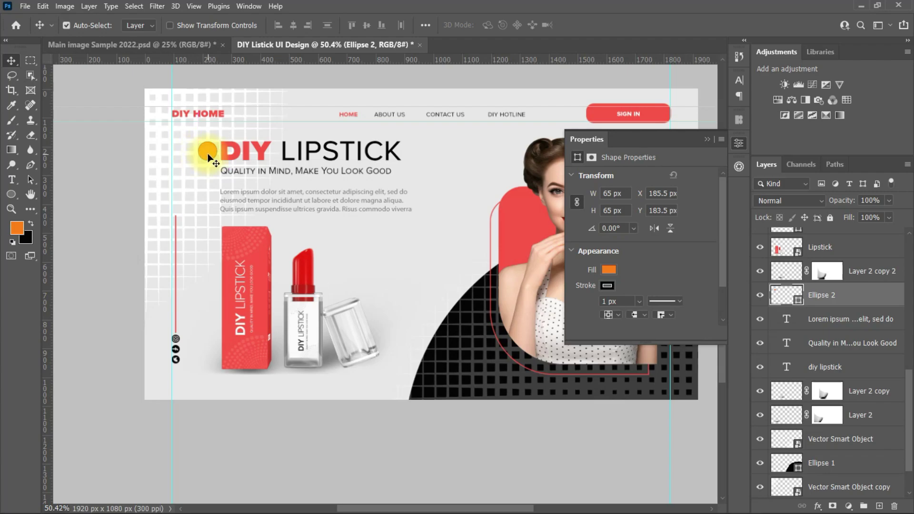
{"action": "key", "text": "Down"}
{"action": "key", "text": "Down"}
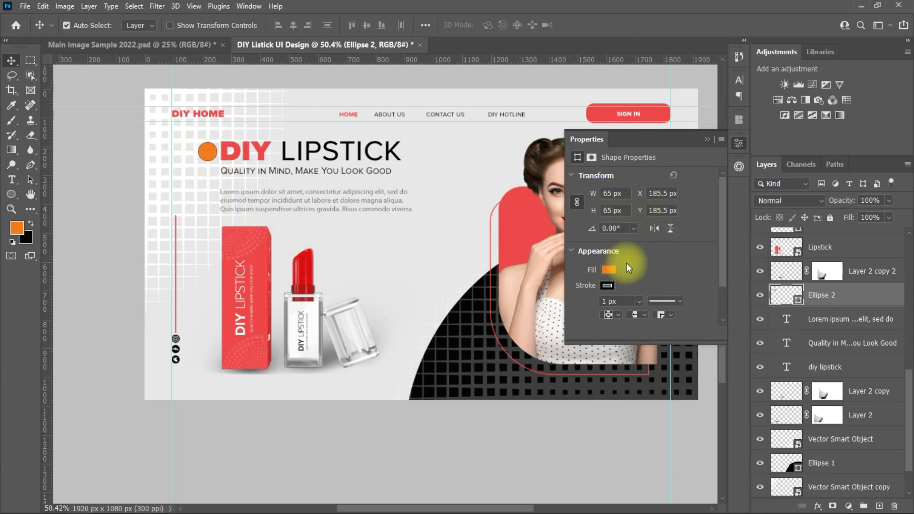
Remove the small circle's stroke and fill it with the red sampled from the lipstick box
{"action": "left_click", "coordinate": [607, 284]}
{"action": "left_click", "coordinate": [581, 308]}
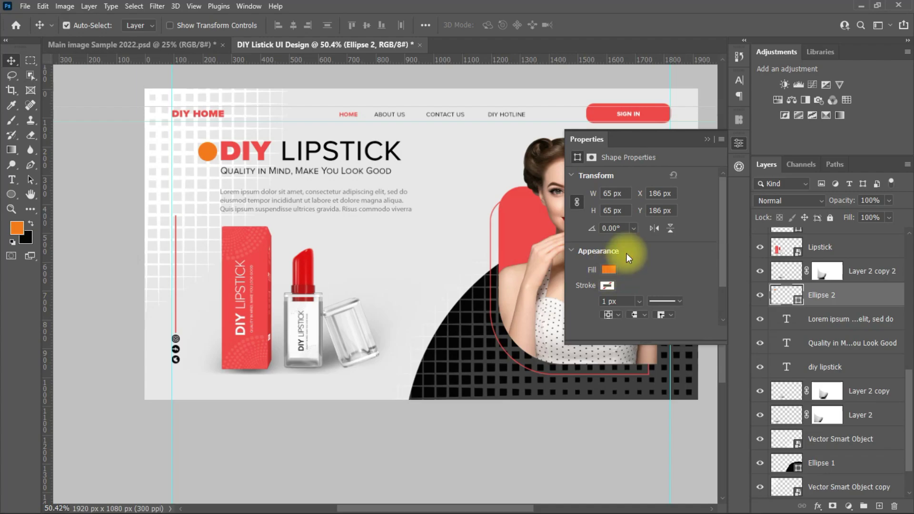
{"action": "double_click", "coordinate": [783, 301]}
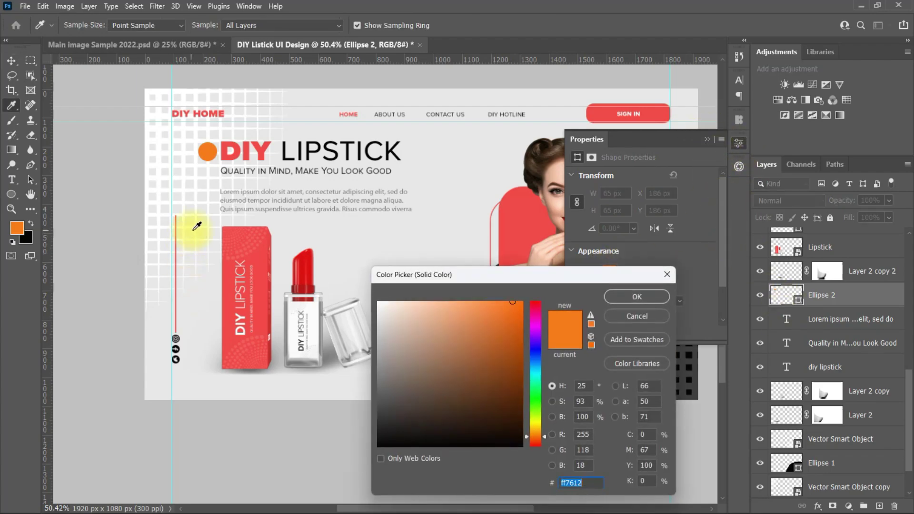
{"action": "left_click", "coordinate": [245, 258]}
{"action": "left_click", "coordinate": [637, 296]}
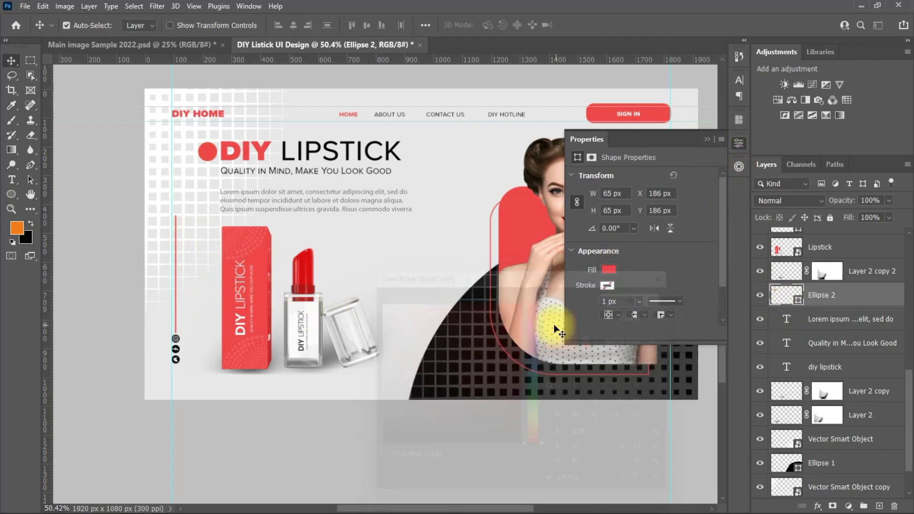
{"action": "left_click", "coordinate": [707, 139]}
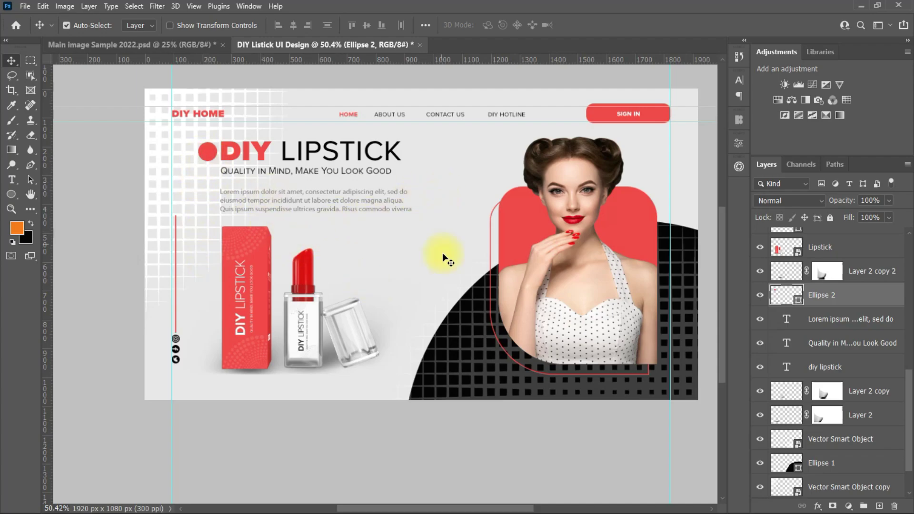
Add a new layer above the Color Fill 1 layer and make a circular selection about 390 px wide over the lipstick products
{"action": "scroll", "coordinate": [894, 398], "scroll_direction": "down", "scroll_amount": 2}
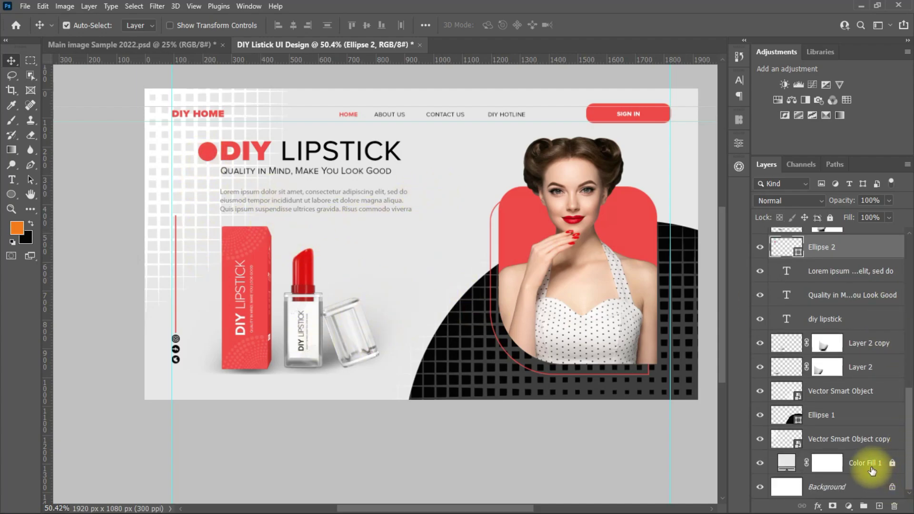
{"action": "left_click", "coordinate": [827, 463]}
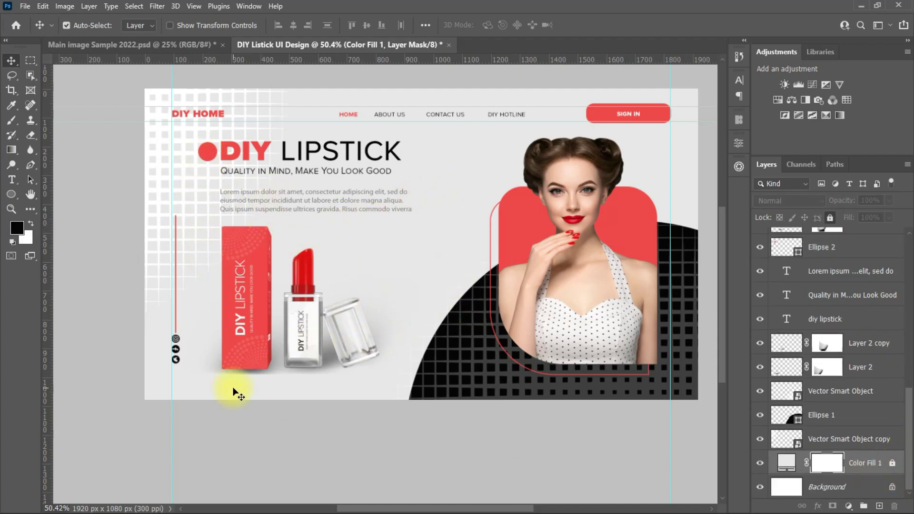
{"action": "left_click", "coordinate": [30, 60]}
{"action": "left_click", "coordinate": [78, 73]}
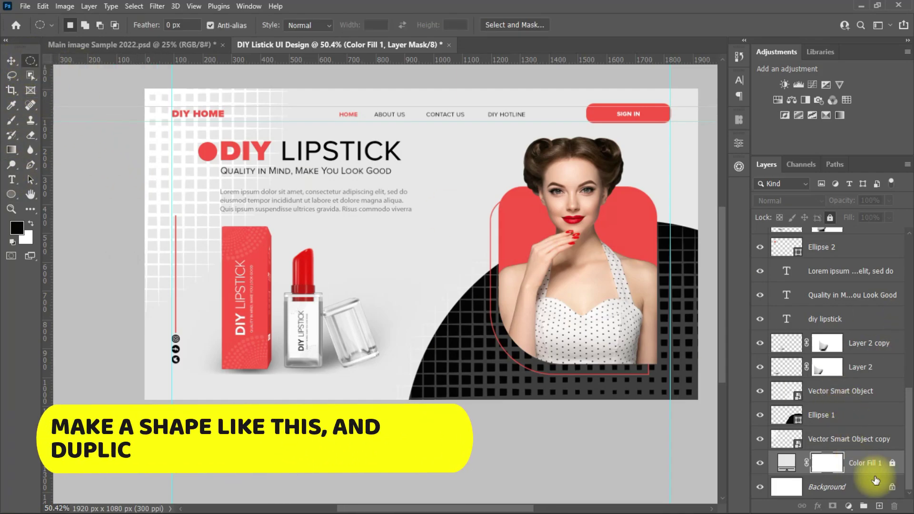
{"action": "left_click", "coordinate": [879, 506]}
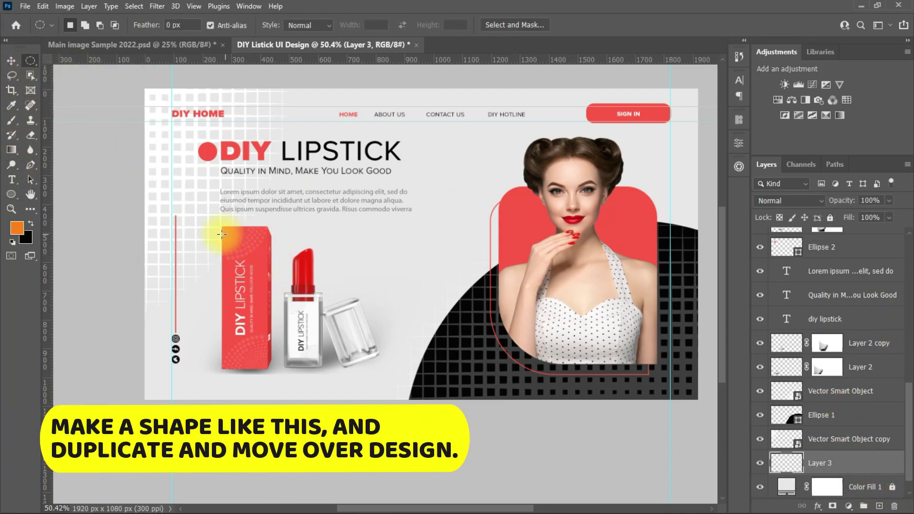
{"action": "left_click_drag", "start_coordinate": [251, 273], "coordinate": [354, 346]}
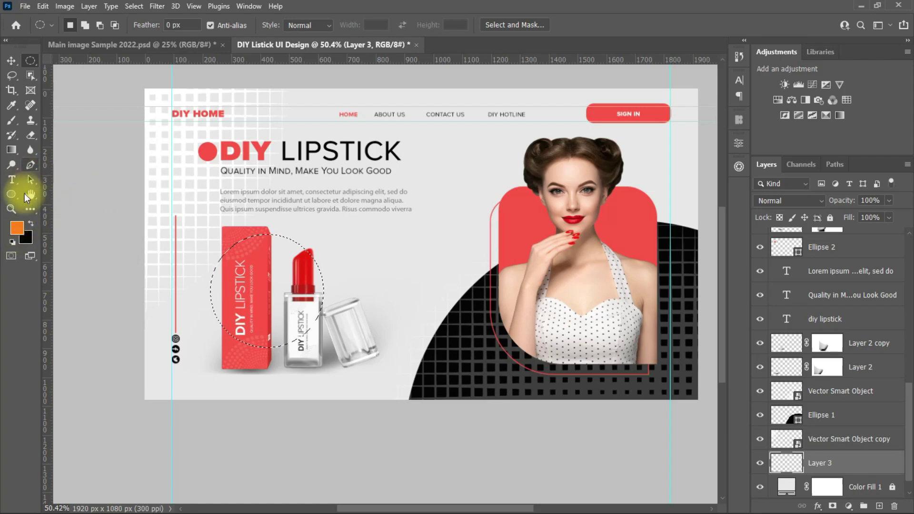
Paint the upper-left part of the circular selection with a soft 800 px brush in the red f35d5d sampled from the lipstick box
{"action": "left_click", "coordinate": [17, 229]}
{"action": "left_click", "coordinate": [261, 292]}
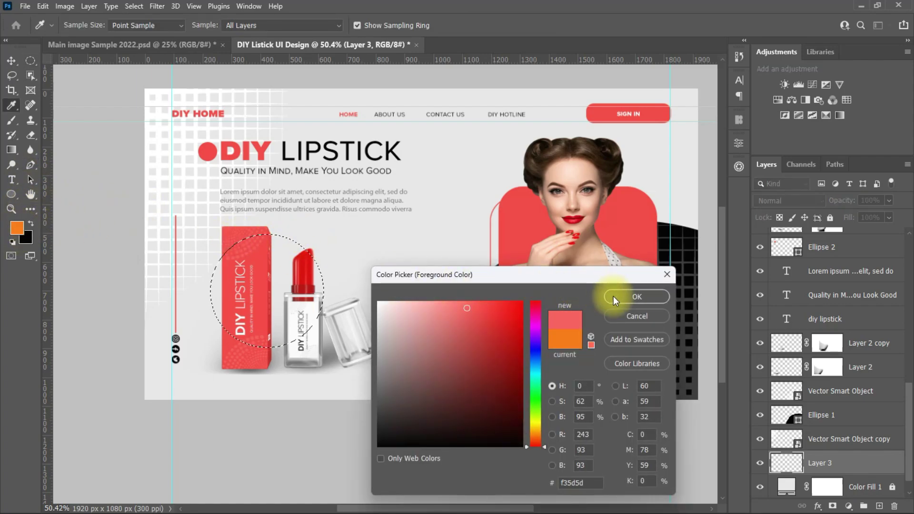
{"action": "left_click", "coordinate": [633, 298]}
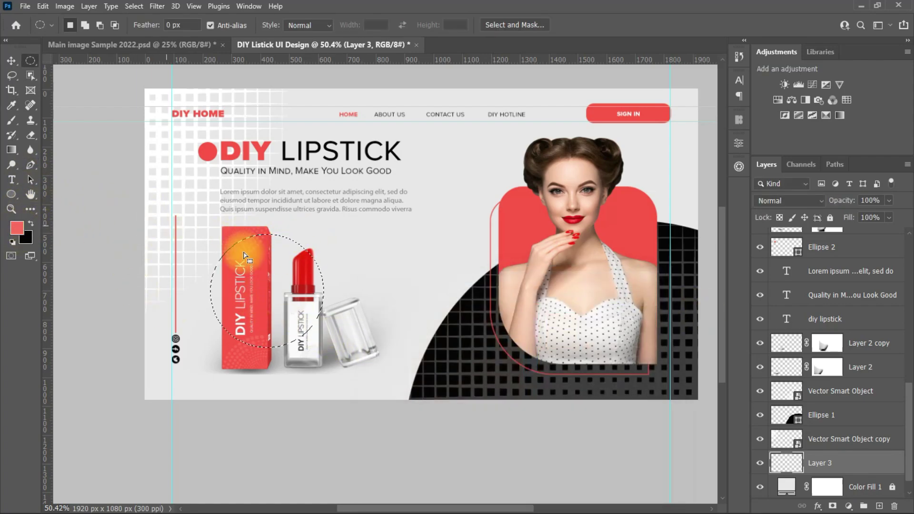
{"action": "left_click", "coordinate": [11, 120]}
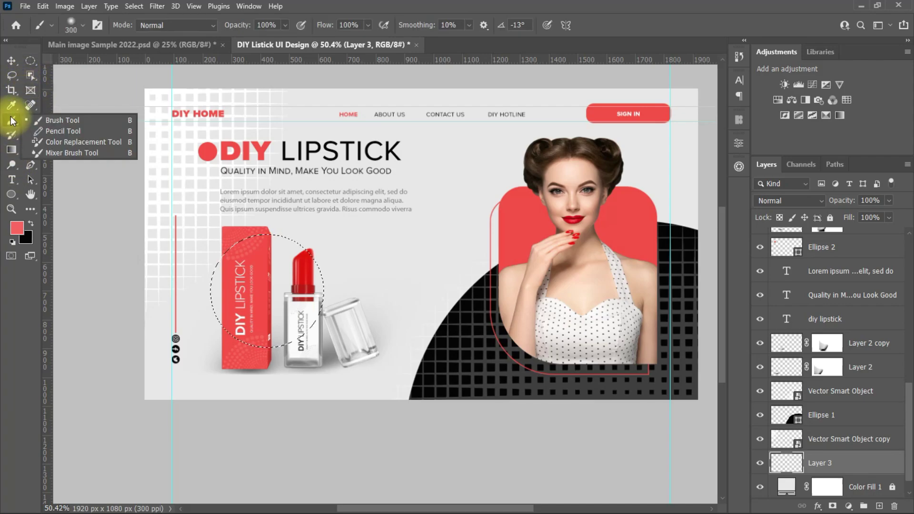
{"action": "left_click", "coordinate": [52, 121]}
{"action": "key", "text": "bracketright"}
{"action": "key", "text": "bracketright"}
{"action": "key", "text": "bracketright"}
{"action": "key", "text": "bracketright"}
{"action": "key", "text": "bracketright"}
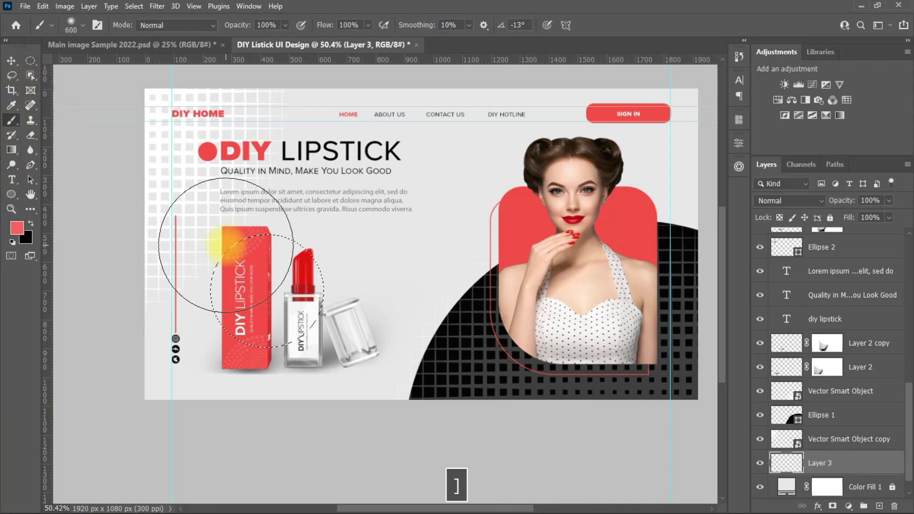
{"action": "left_click", "coordinate": [229, 269]}
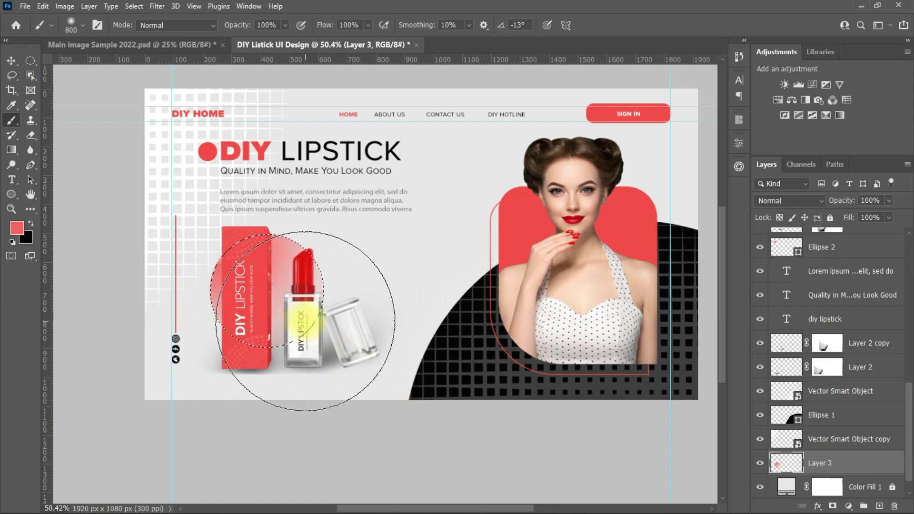
Paint the lower-right part of the circular selection white ffffff and deselect it
{"action": "left_click", "coordinate": [16, 228]}
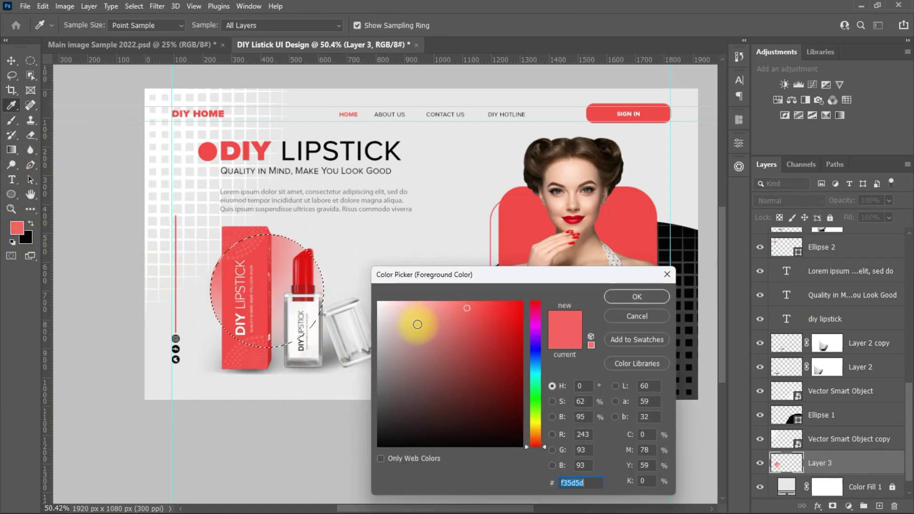
{"action": "type", "text": "ffffff"}
{"action": "left_click", "coordinate": [632, 296]}
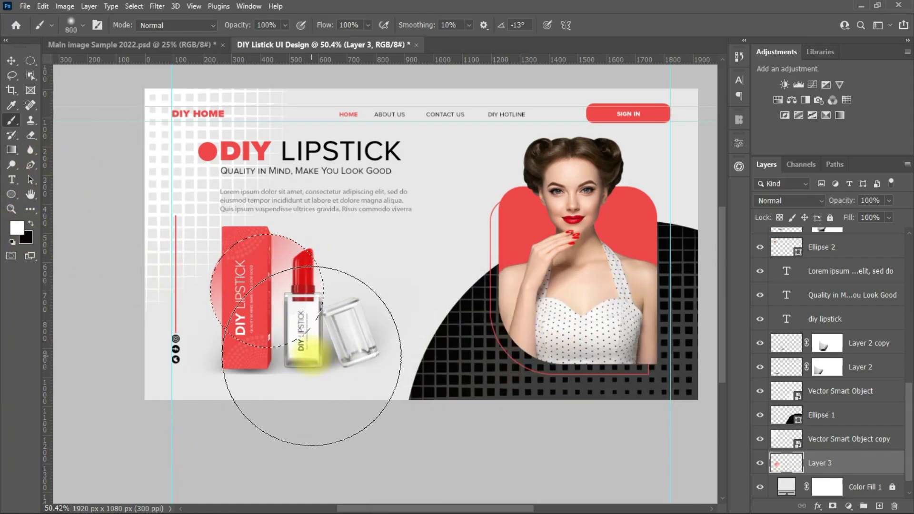
{"action": "left_click", "coordinate": [12, 61]}
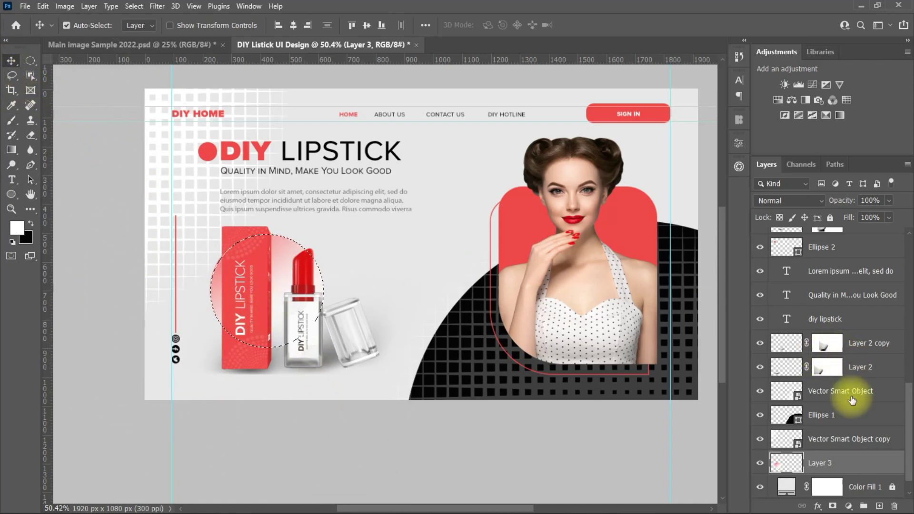
{"action": "key", "text": "ctrl+d"}
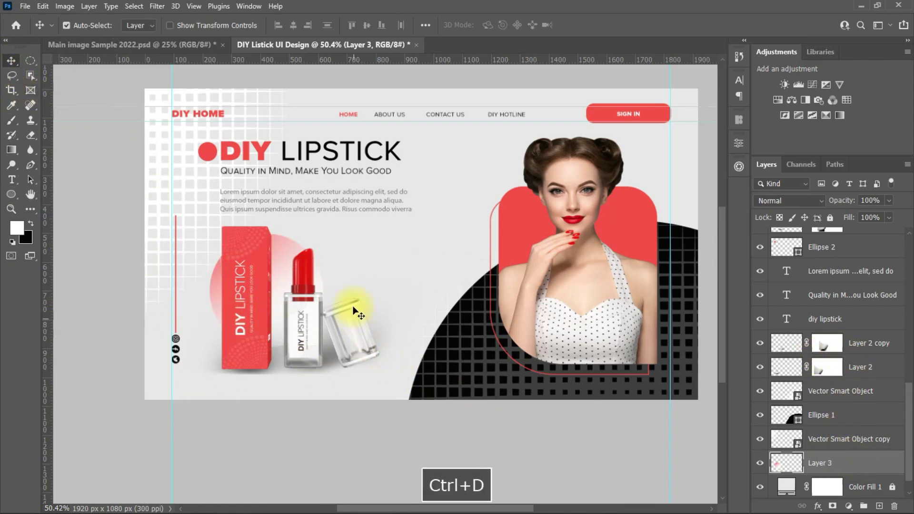
Move the gradient circle beside the lipstick cap and place duplicates in the banner's bottom-left and top-right corners
{"action": "left_click_drag", "start_coordinate": [285, 239], "coordinate": [190, 338]}
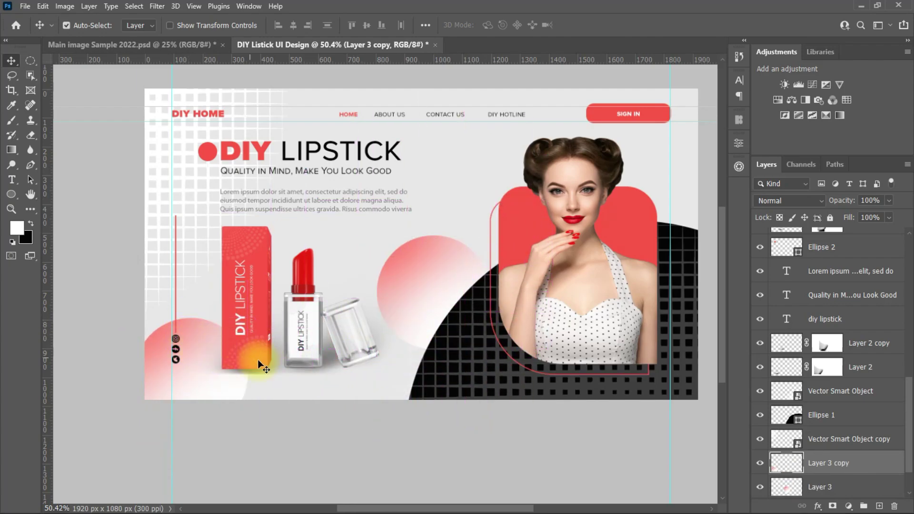
{"action": "left_click_drag", "start_coordinate": [420, 257], "coordinate": [645, 99]}
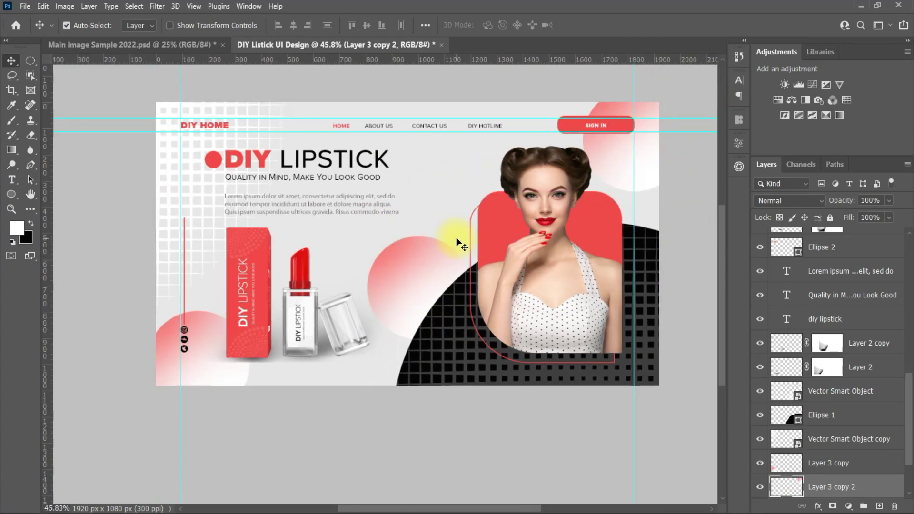
{"action": "scroll", "coordinate": [452, 179], "scroll_direction": "up", "scroll_amount": 1}
{"action": "scroll", "coordinate": [456, 176], "scroll_direction": "down", "scroll_amount": 1}
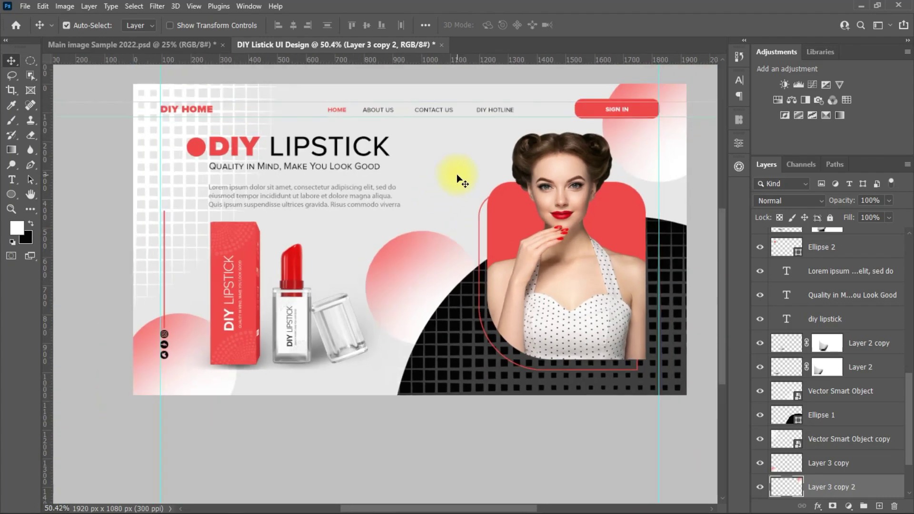
Change the Lorem ipsum paragraph's text colour to dark gray 4a4a4a
{"action": "scroll", "coordinate": [456, 196], "scroll_direction": "up", "scroll_amount": 1}
{"action": "left_click", "coordinate": [272, 189]}
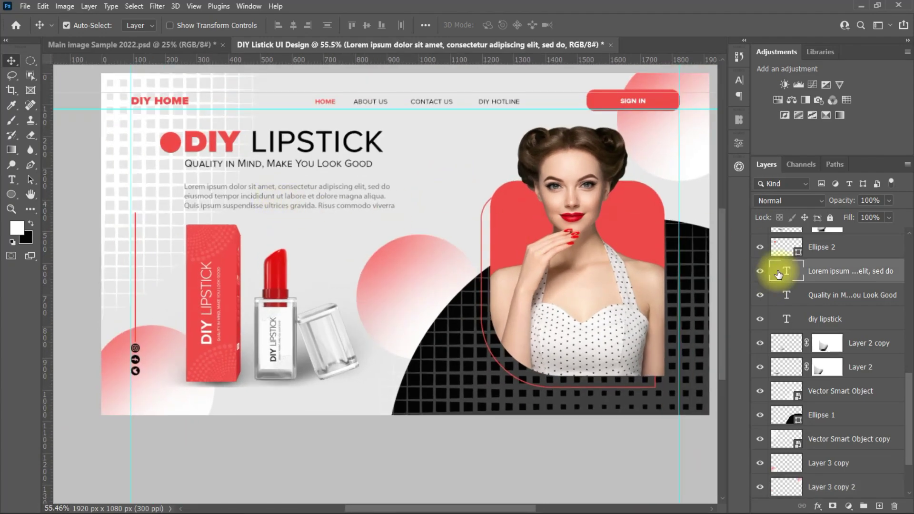
{"action": "left_click", "coordinate": [739, 80]}
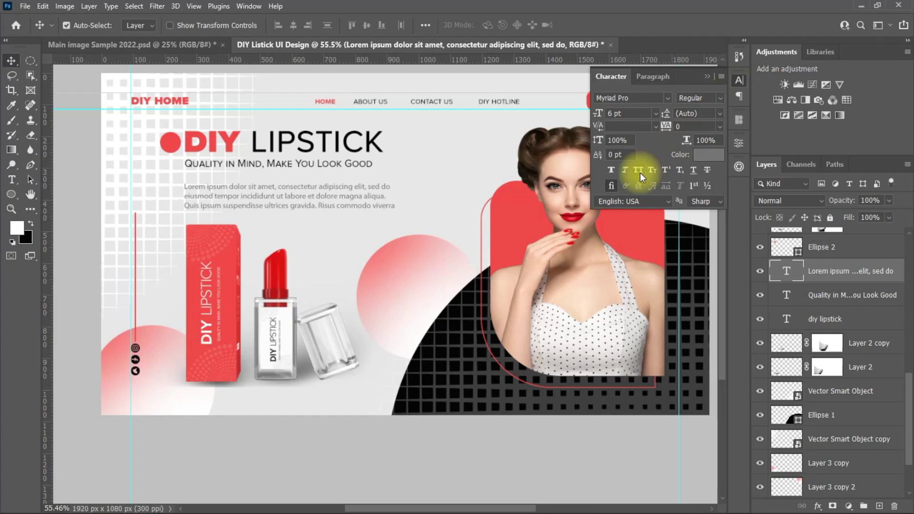
{"action": "left_click", "coordinate": [709, 154]}
{"action": "left_click", "coordinate": [637, 316]}
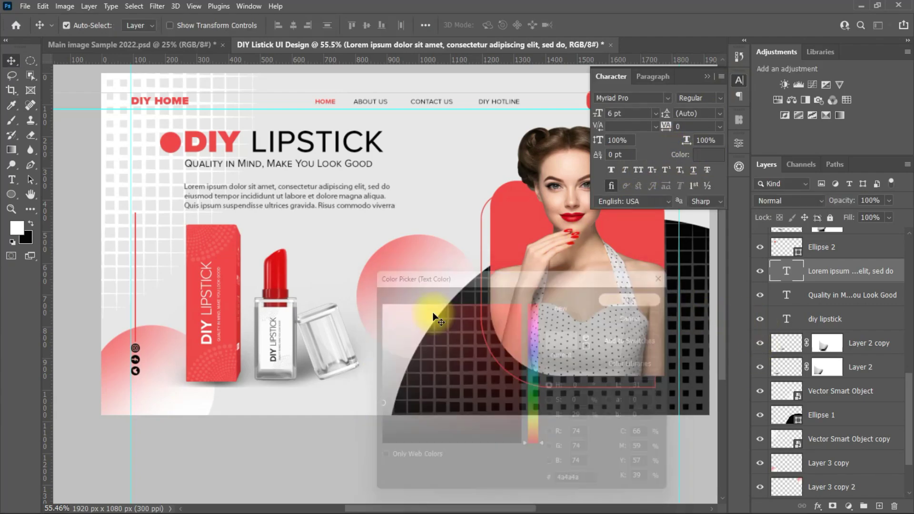
{"action": "scroll", "coordinate": [379, 219], "scroll_direction": "down", "scroll_amount": 3}
{"action": "left_click", "coordinate": [706, 76]}
Add the text $99 and move it onto the middle gradient circle
{"action": "scroll", "coordinate": [631, 269], "scroll_direction": "up", "scroll_amount": 1}
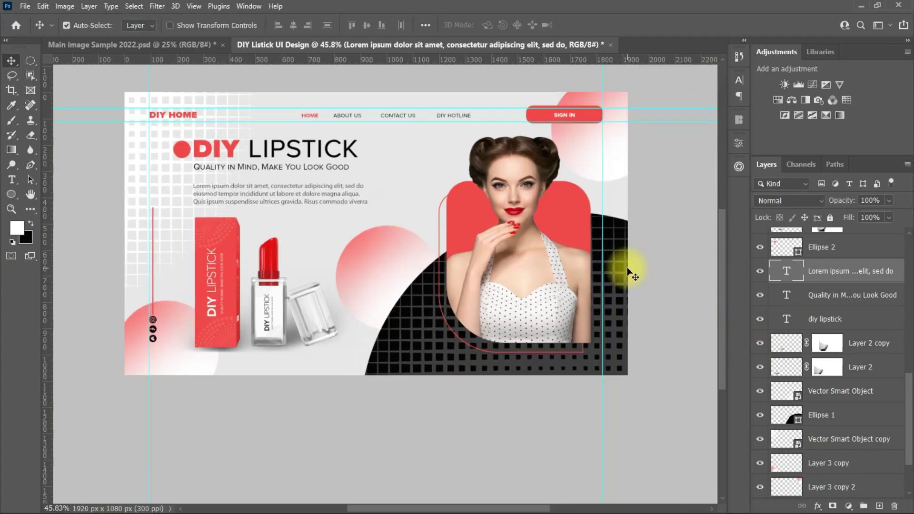
{"action": "scroll", "coordinate": [908, 381], "scroll_direction": "up", "scroll_amount": 2}
{"action": "scroll", "coordinate": [909, 381], "scroll_direction": "down", "scroll_amount": 3}
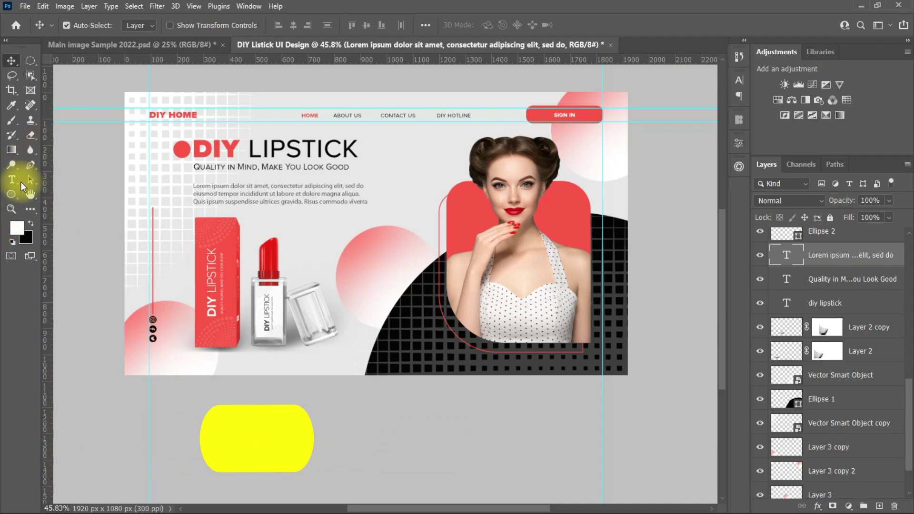
{"action": "left_click_drag", "start_coordinate": [13, 179], "coordinate": [61, 180]}
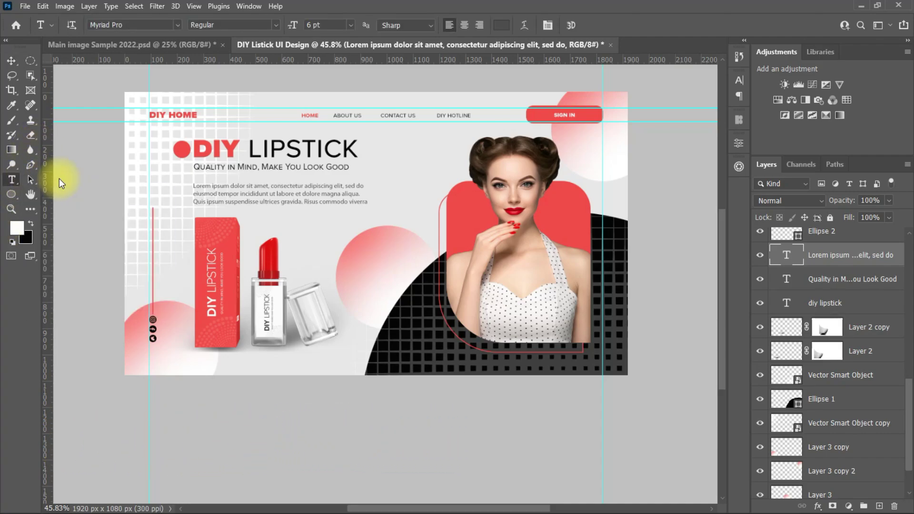
{"action": "left_click", "coordinate": [381, 278]}
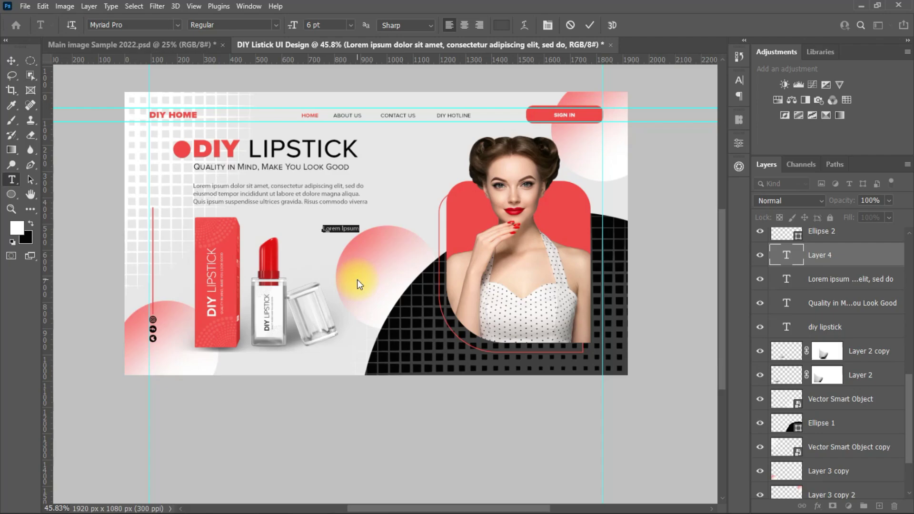
{"action": "type", "text": "$99"}
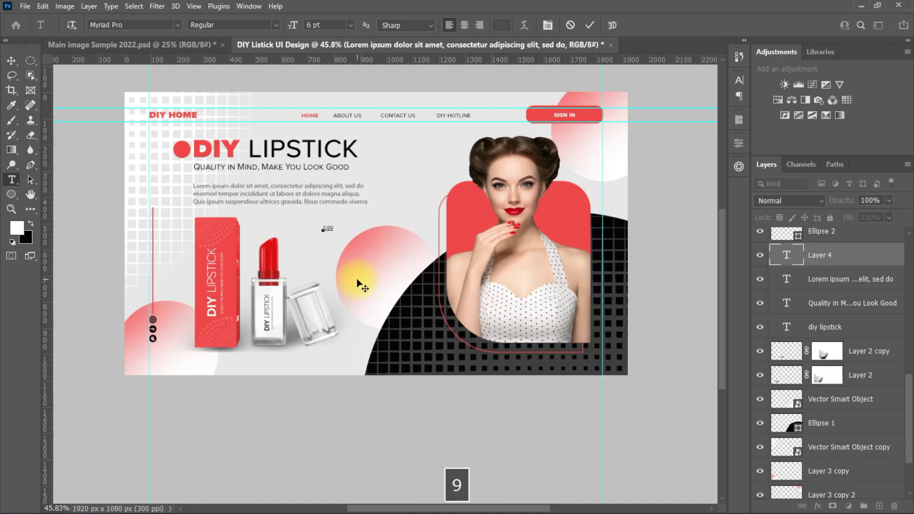
{"action": "left_click", "coordinate": [11, 60]}
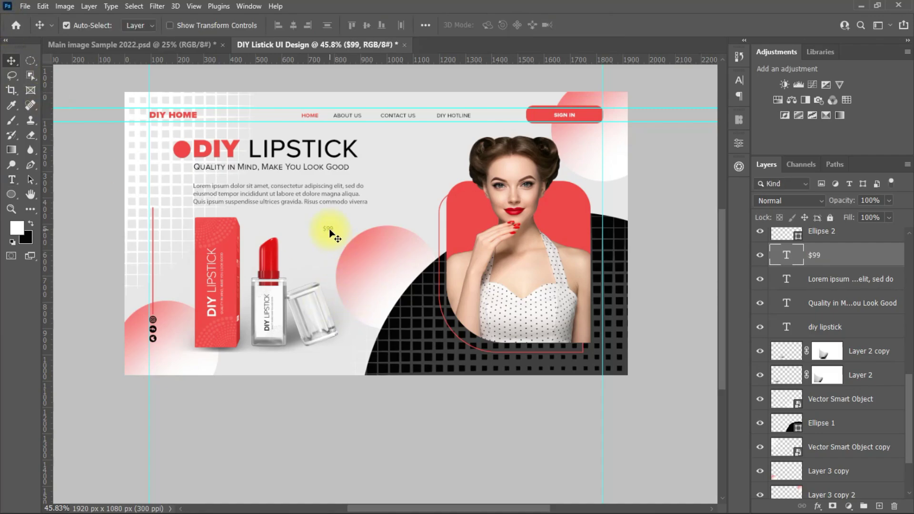
{"action": "left_click_drag", "start_coordinate": [331, 233], "coordinate": [371, 256]}
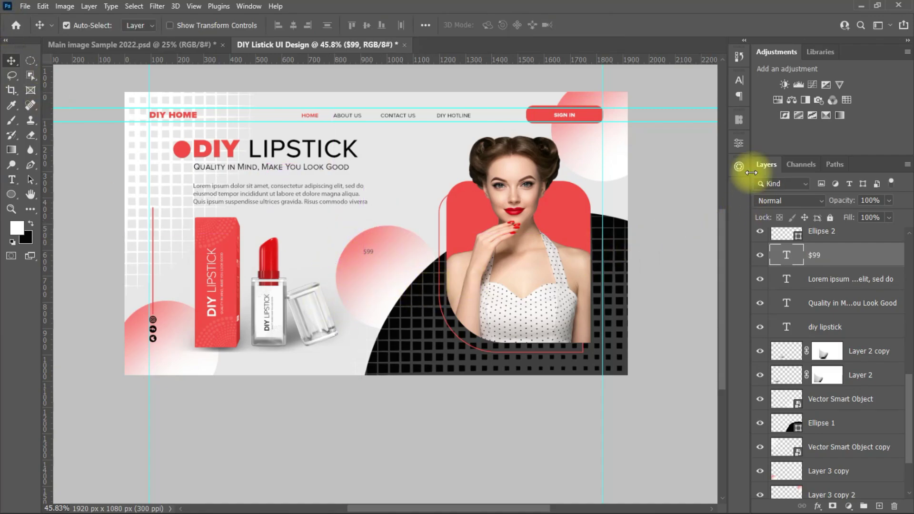
Set the $99 text's font size to 30 pt and keep it over the middle gradient circle
{"action": "left_click", "coordinate": [741, 79]}
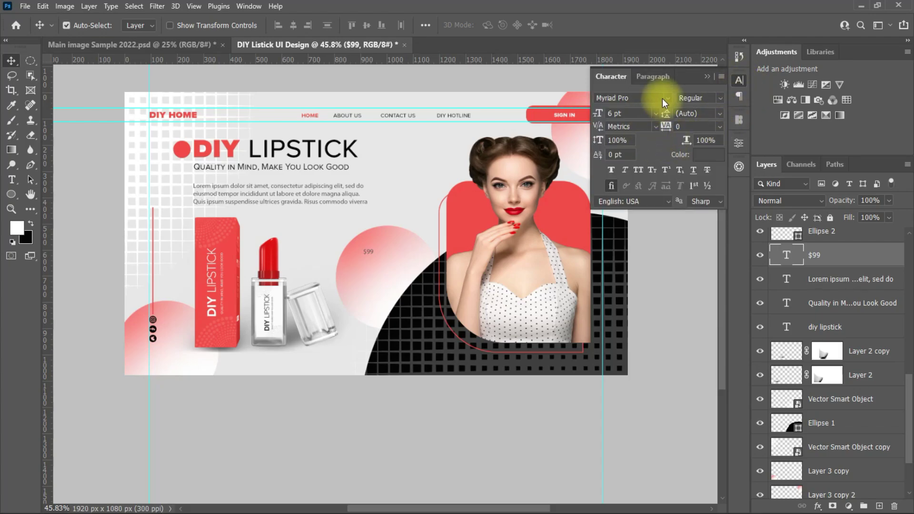
{"action": "left_click", "coordinate": [656, 113]}
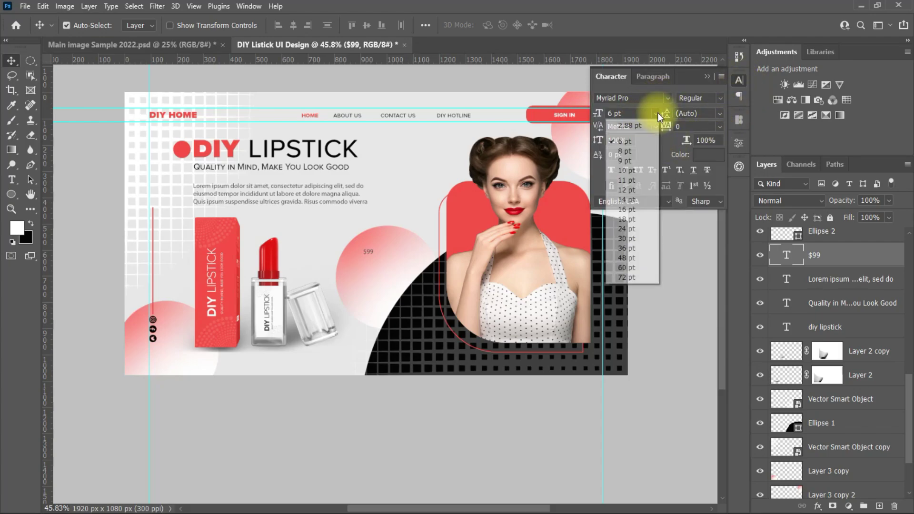
{"action": "left_click", "coordinate": [631, 238]}
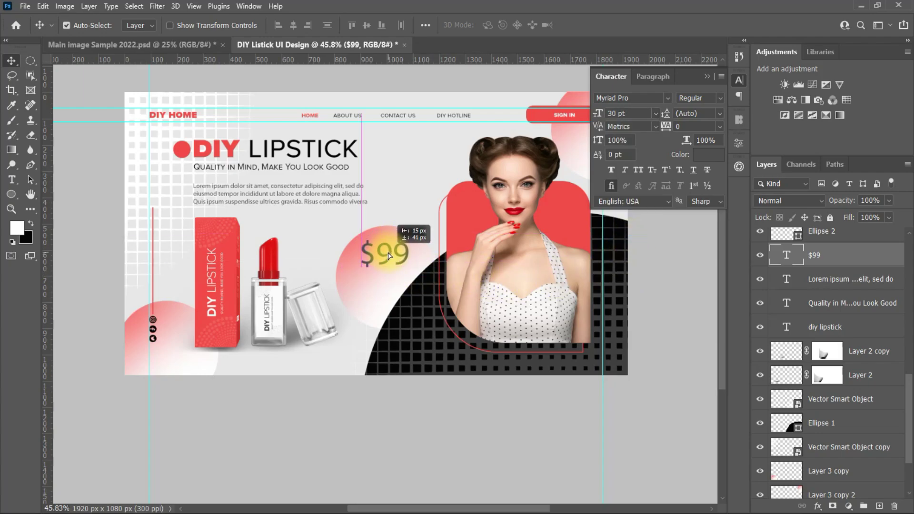
Change the $99 text's font to SF Pro Display Semibold Italic and centre it in the upper half of the middle gradient circle
{"action": "left_click", "coordinate": [644, 96]}
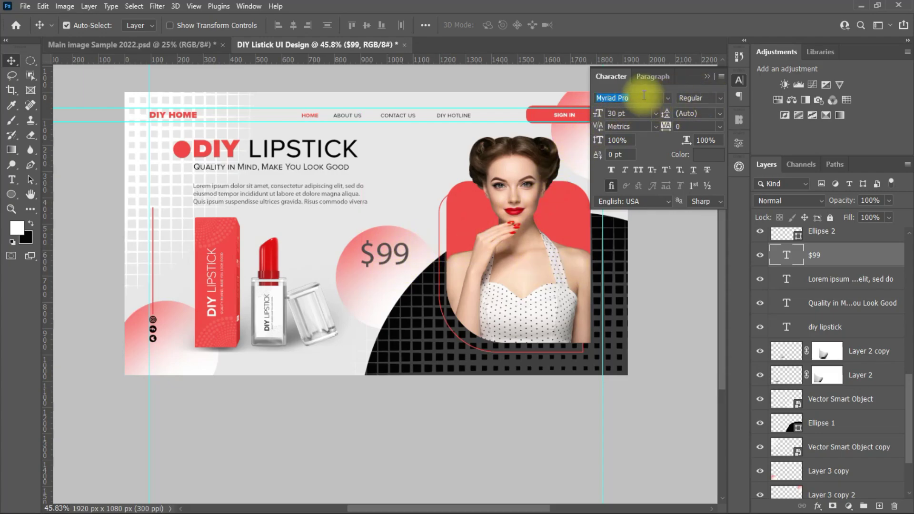
{"action": "left_click", "coordinate": [644, 95]}
{"action": "scroll", "coordinate": [639, 93], "scroll_direction": "down", "scroll_amount": 5}
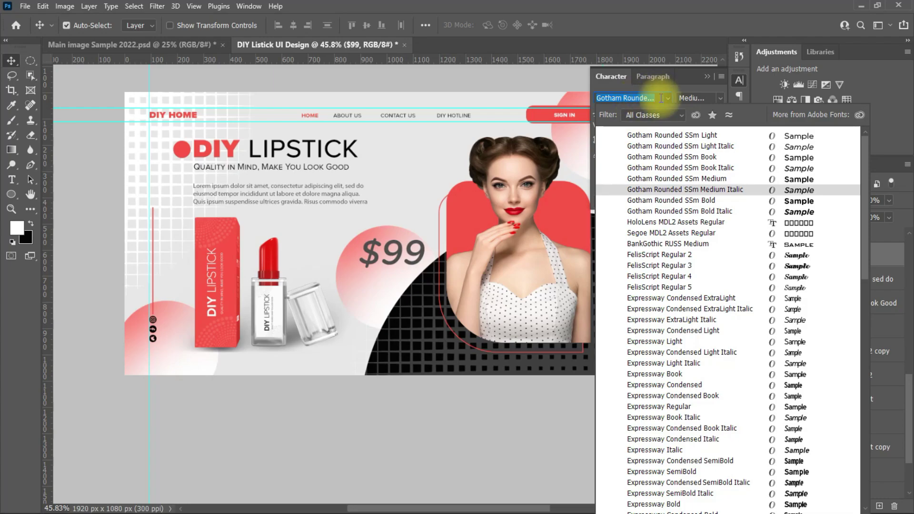
{"action": "type", "text": "sf"}
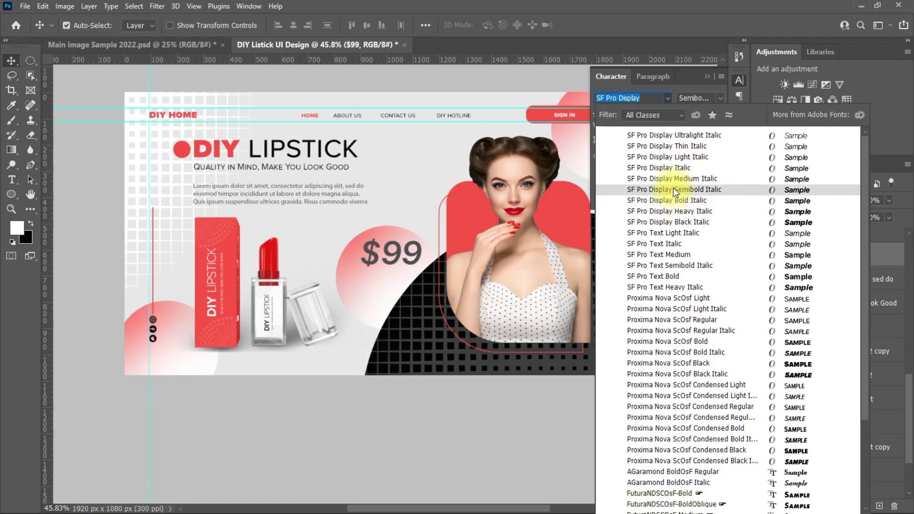
{"action": "left_click", "coordinate": [674, 189]}
{"action": "left_click_drag", "start_coordinate": [395, 255], "coordinate": [386, 259]}
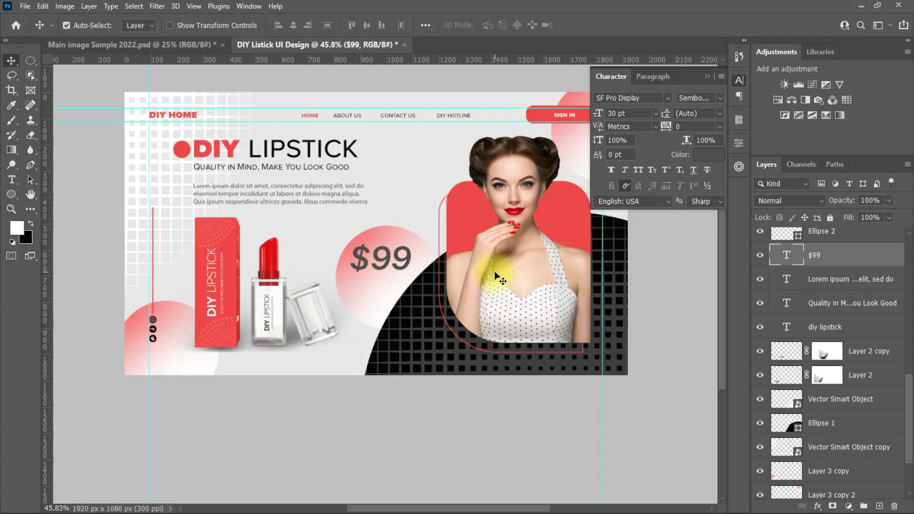
Change the $99 text's colour to black 000000
{"action": "left_click", "coordinate": [704, 155]}
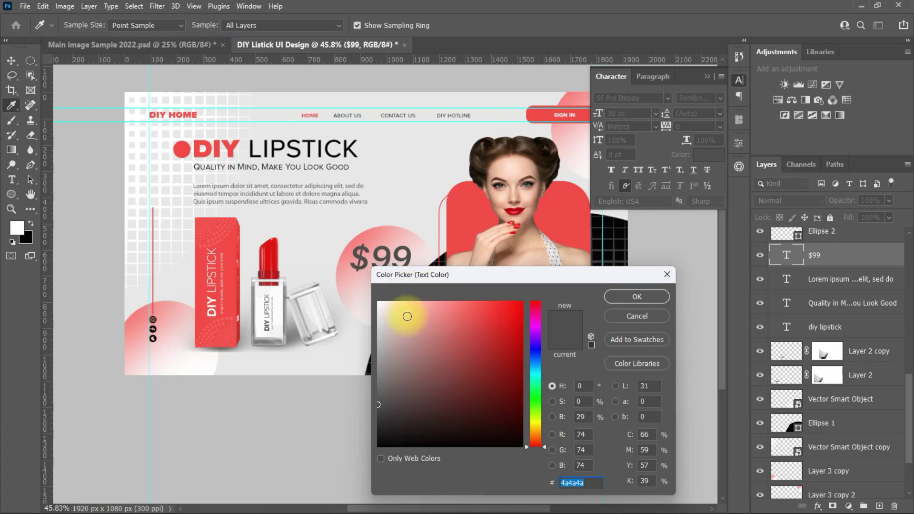
{"action": "left_click_drag", "start_coordinate": [353, 386], "coordinate": [327, 505]}
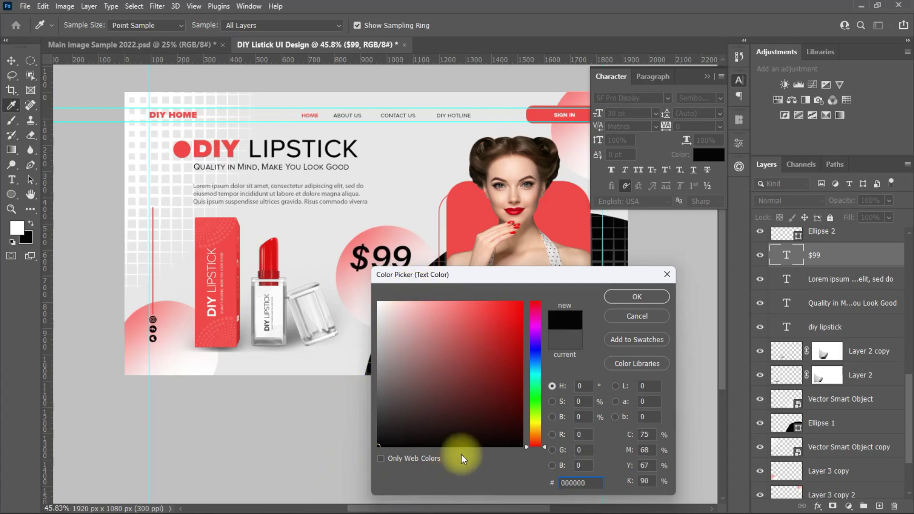
{"action": "left_click", "coordinate": [620, 295]}
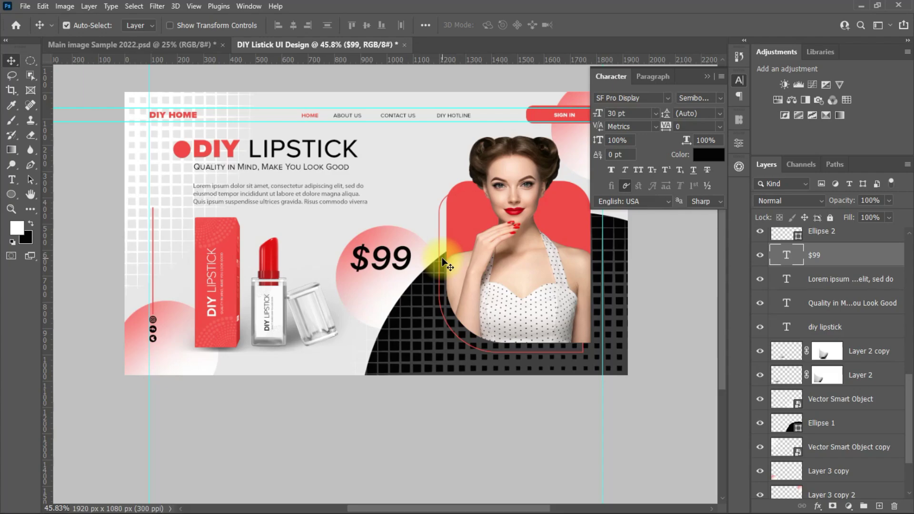
{"action": "left_click", "coordinate": [704, 78]}
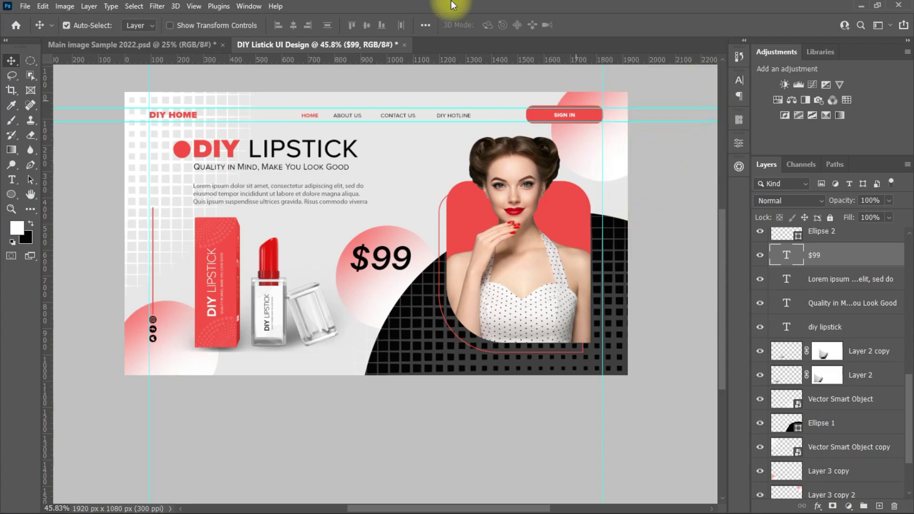
Add the text Per Section above the lipstick and the $99 price, with the first letter of each word capitalised
{"action": "left_click", "coordinate": [10, 183]}
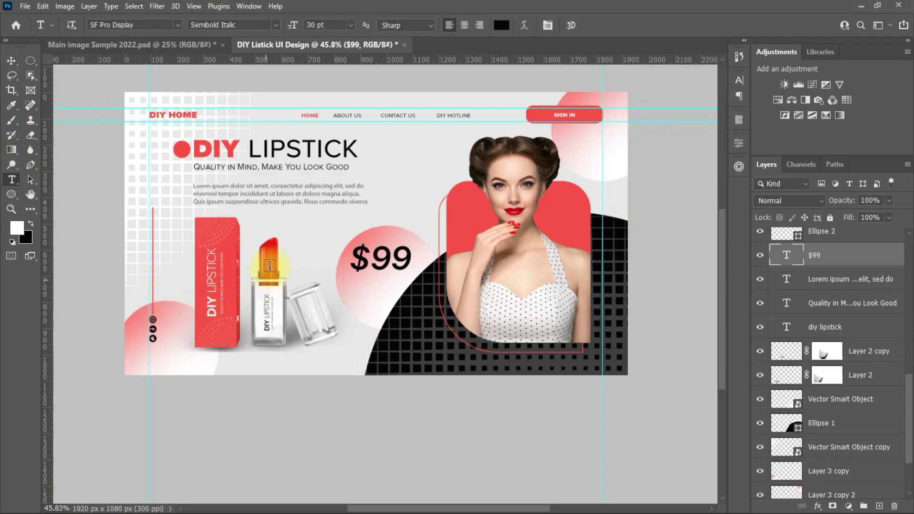
{"action": "left_click", "coordinate": [286, 234]}
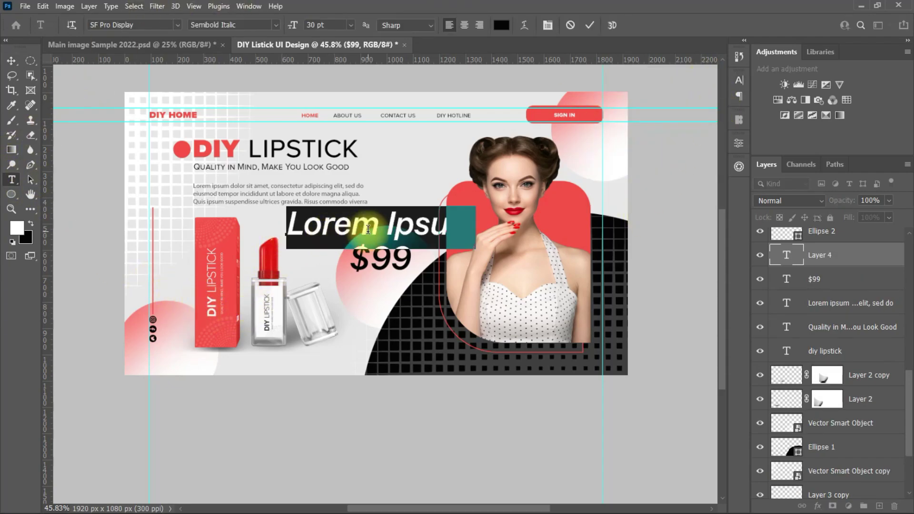
{"action": "type", "text": "pe"}
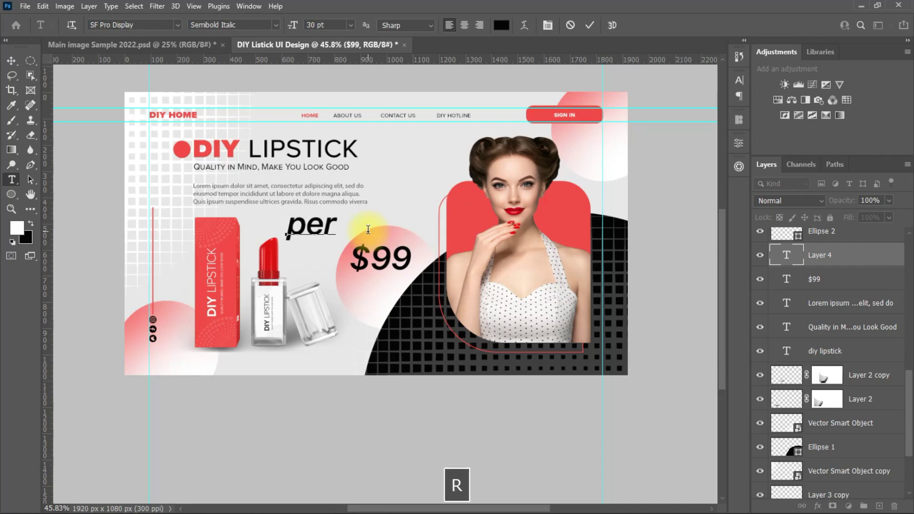
{"action": "type", "text": "r"}
{"action": "key", "text": "BackSpace"}
{"action": "key", "text": "BackSpace"}
{"action": "key", "text": "BackSpace"}
{"action": "key", "text": "Caps_Lock"}
{"action": "type", "text": "P"}
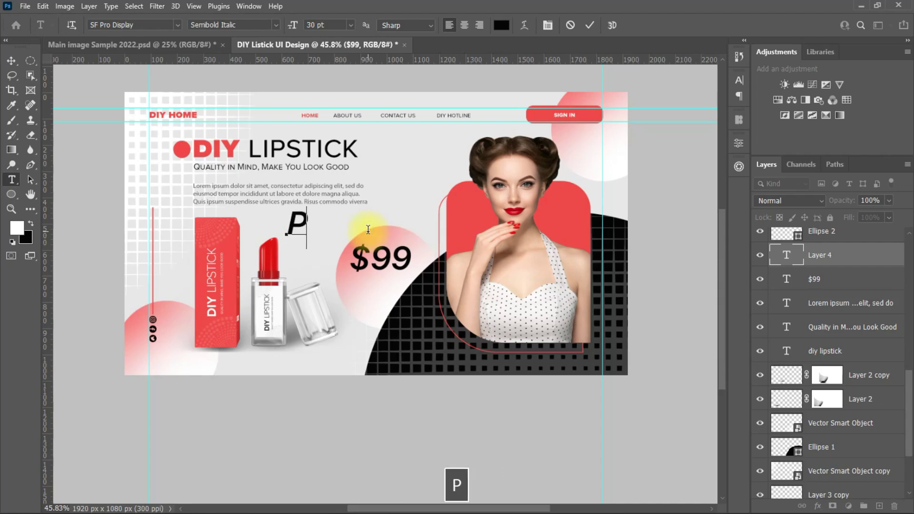
{"action": "type", "text": "Er S"}
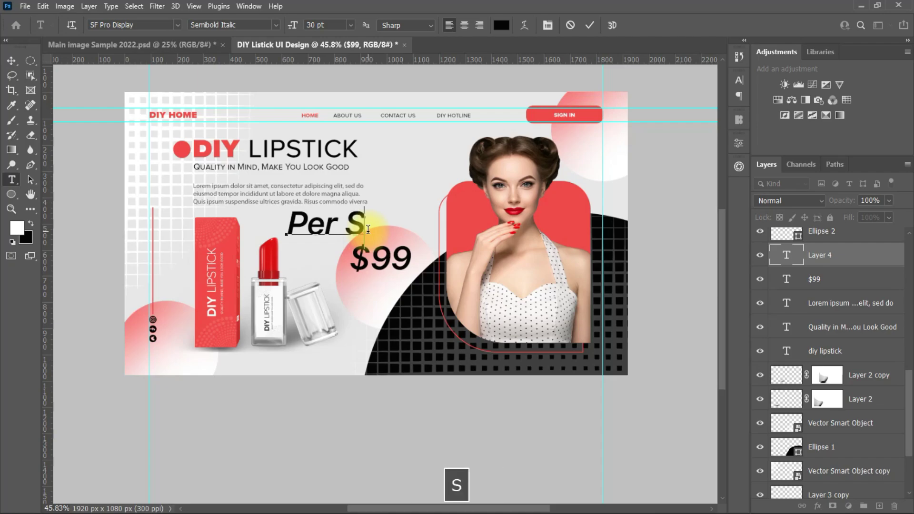
{"action": "type", "text": "ectio"}
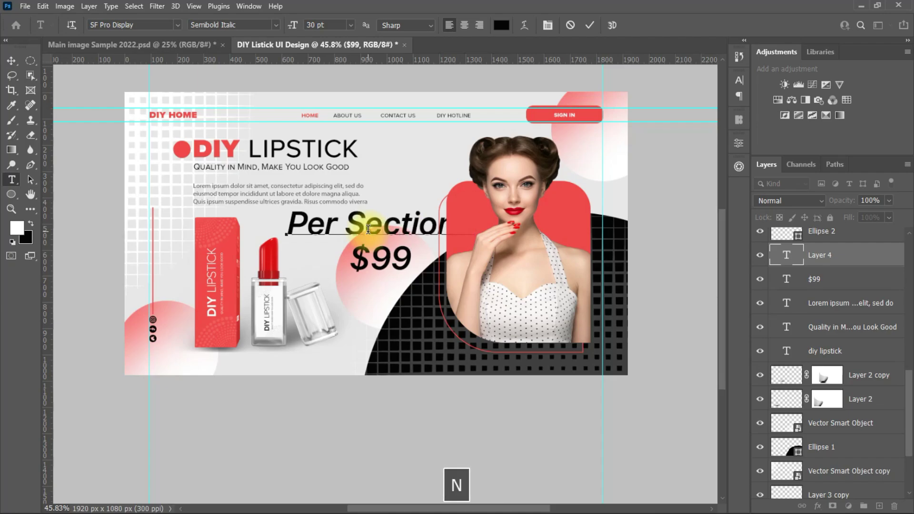
{"action": "type", "text": "n"}
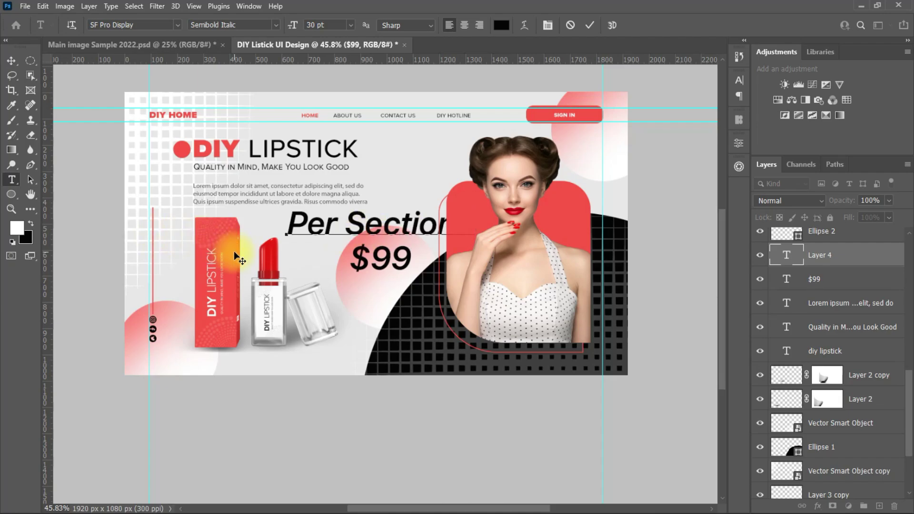
{"action": "left_click", "coordinate": [11, 61]}
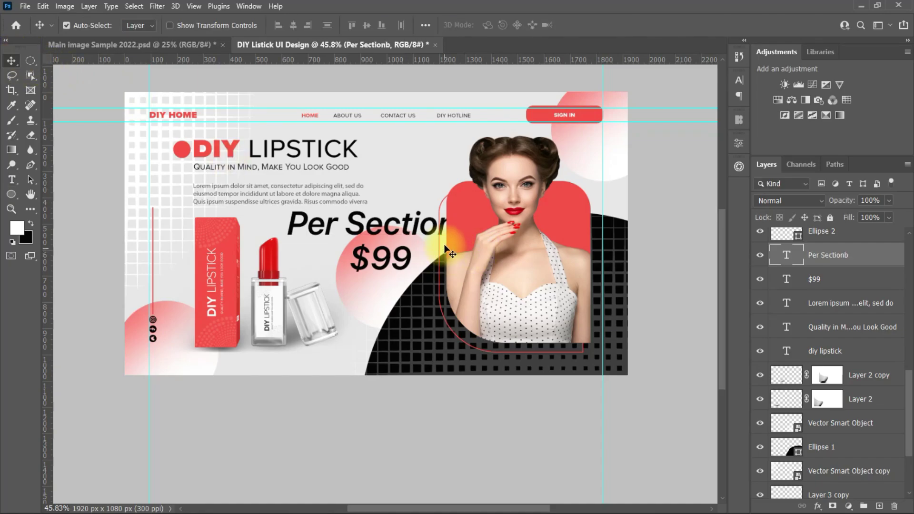
Try to reduce the new Per Section text's font size to 10 pt
{"action": "left_click", "coordinate": [736, 84]}
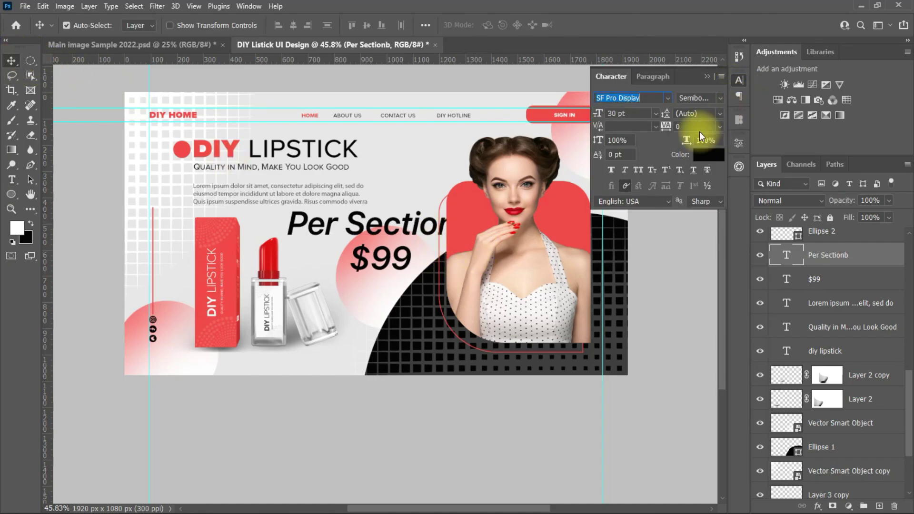
{"action": "left_click", "coordinate": [656, 114]}
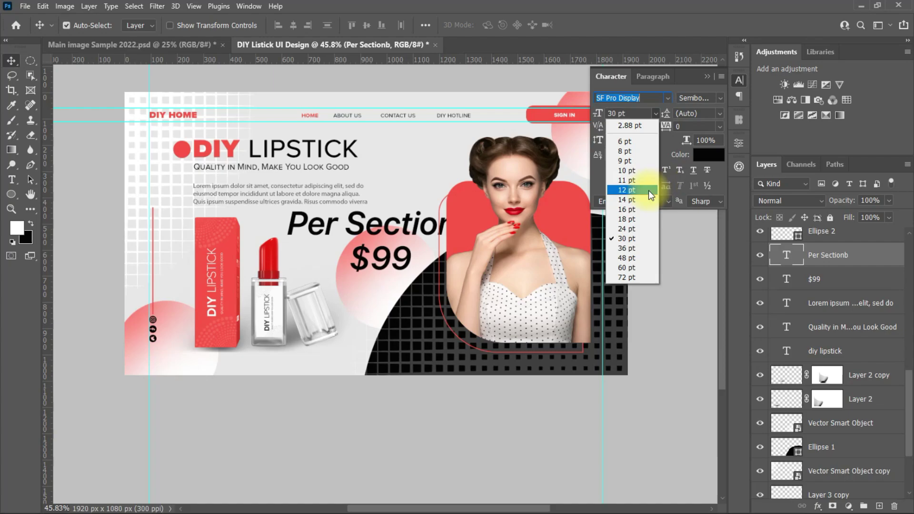
{"action": "left_click", "coordinate": [631, 171]}
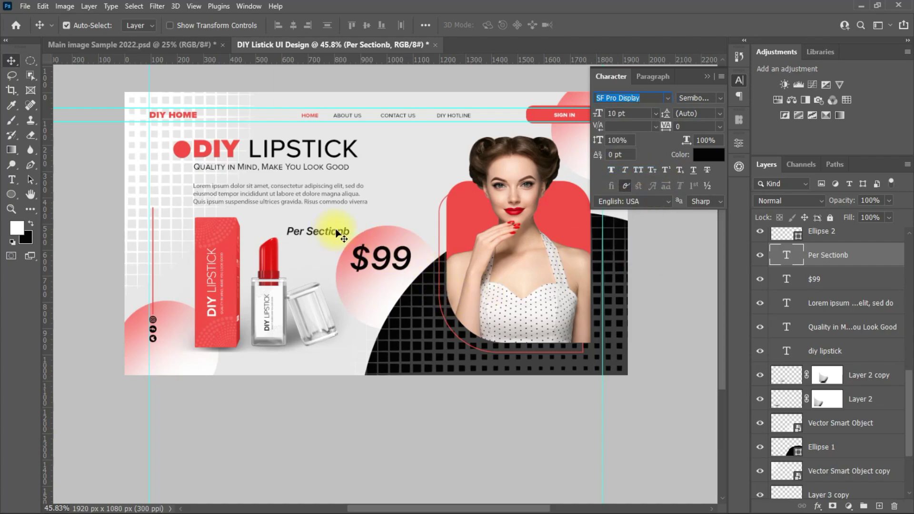
{"action": "double_click", "coordinate": [351, 231]}
{"action": "left_click", "coordinate": [365, 229]}
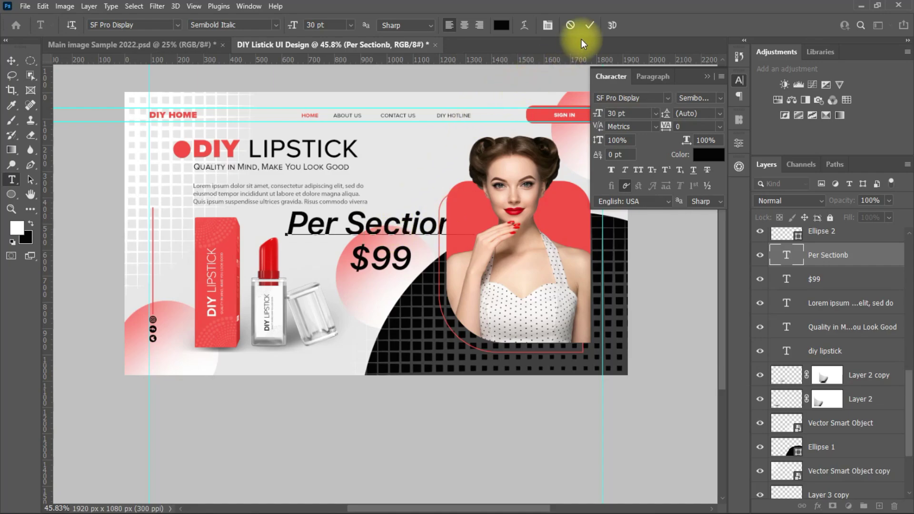
{"action": "left_click", "coordinate": [589, 25]}
Move the new text clear of the model and delete its stray final b so it reads Per Section
{"action": "left_click_drag", "start_coordinate": [407, 232], "coordinate": [352, 229]}
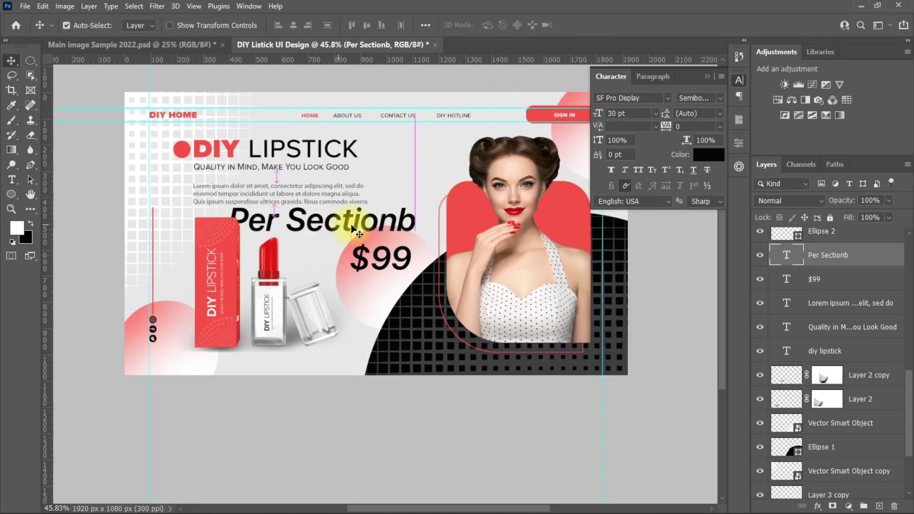
{"action": "double_click", "coordinate": [397, 223]}
{"action": "left_click", "coordinate": [396, 224]}
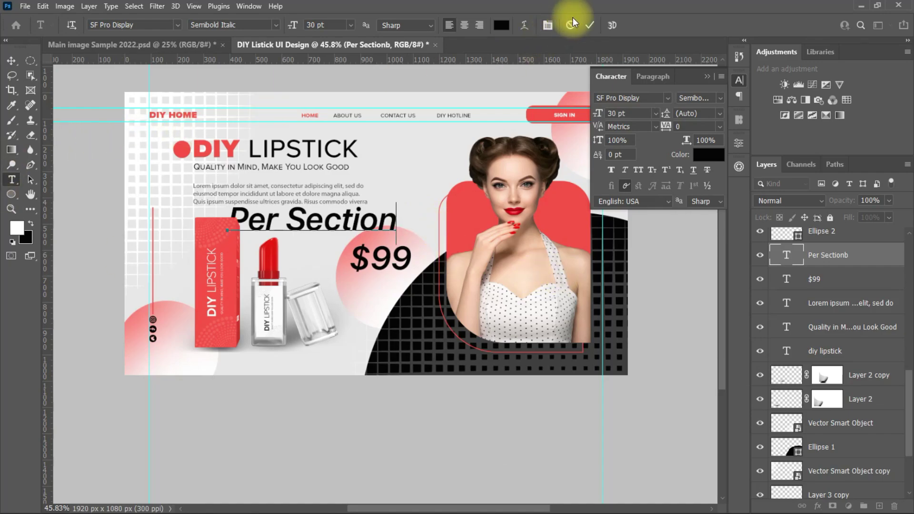
{"action": "left_click", "coordinate": [585, 24]}
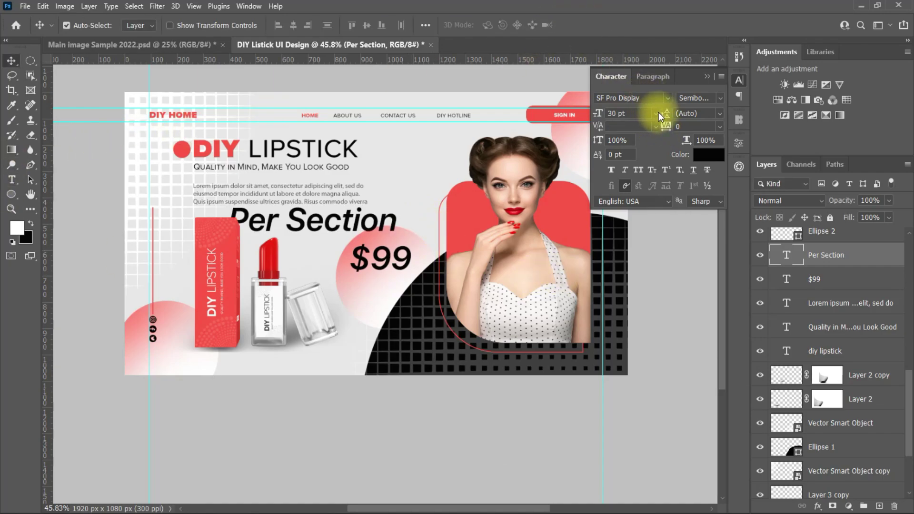
Set the Per Section text's font size to 9 pt and place it directly beneath $99 in the middle gradient circle
{"action": "left_click", "coordinate": [656, 114]}
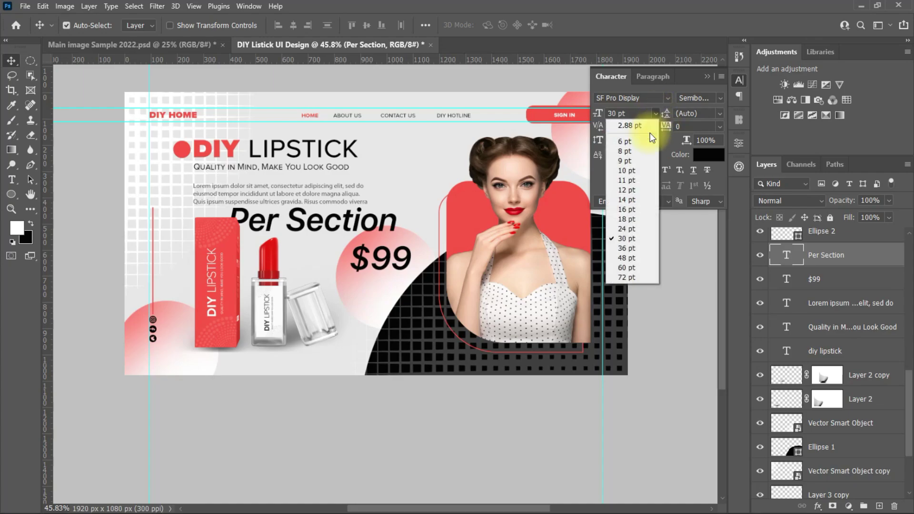
{"action": "left_click", "coordinate": [625, 161]}
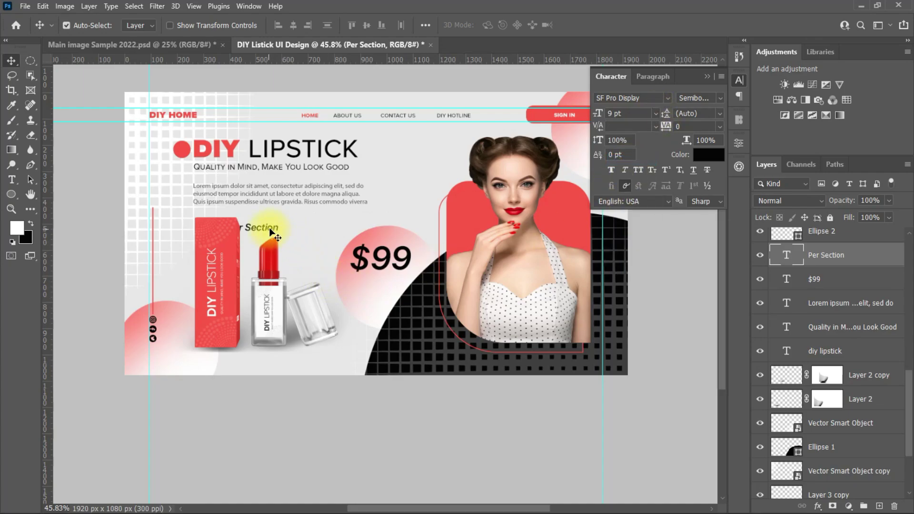
{"action": "left_click_drag", "start_coordinate": [270, 232], "coordinate": [396, 283]}
Try pale pink e3b6b6 as the Per Section text's colour and return it to black
{"action": "left_click", "coordinate": [700, 155]}
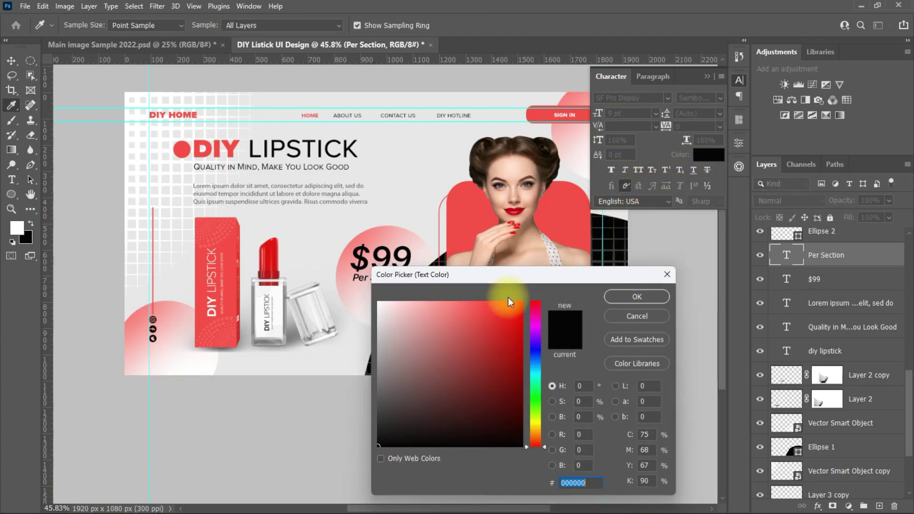
{"action": "left_click", "coordinate": [407, 317]}
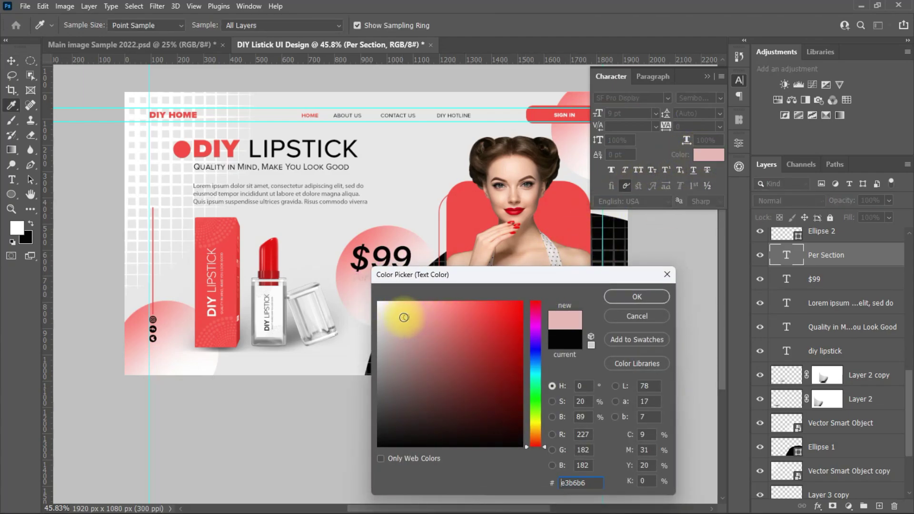
{"action": "left_click", "coordinate": [378, 446]}
{"action": "left_click", "coordinate": [614, 301]}
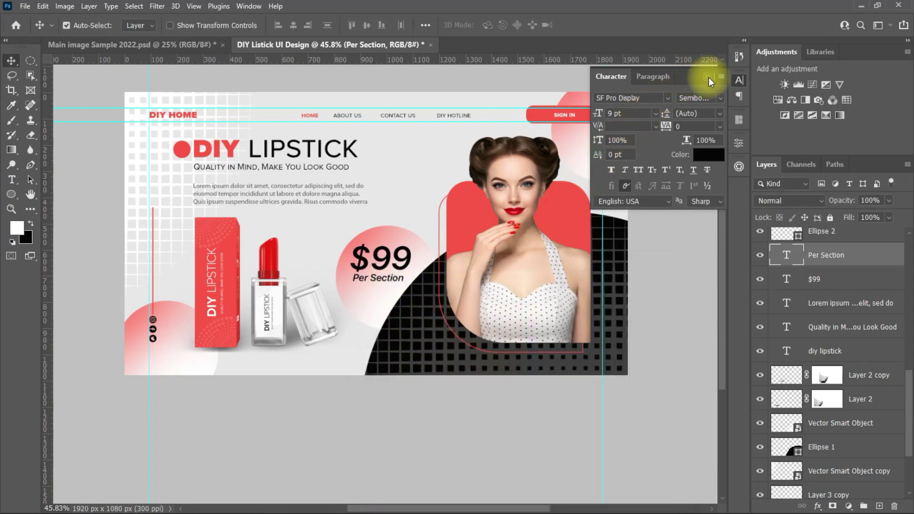
{"action": "left_click", "coordinate": [708, 78]}
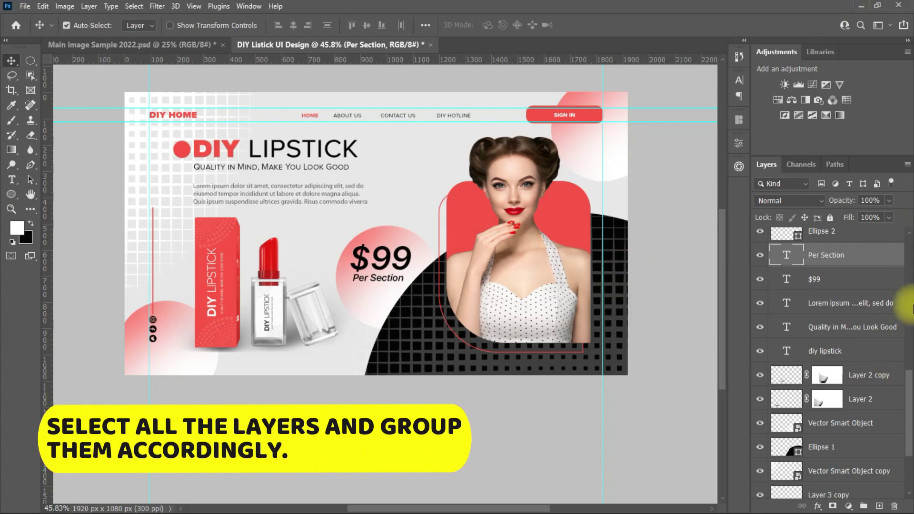
Group the layers from Layer 2 copy down through Color Fill 1, leaving the locked Background layer out
{"action": "scroll", "coordinate": [895, 381], "scroll_direction": "down", "scroll_amount": 5}
{"action": "scroll", "coordinate": [895, 432], "scroll_direction": "up", "scroll_amount": 5}
{"action": "left_click", "coordinate": [890, 433]}
{"action": "scroll", "coordinate": [867, 457], "scroll_direction": "down", "scroll_amount": 5}
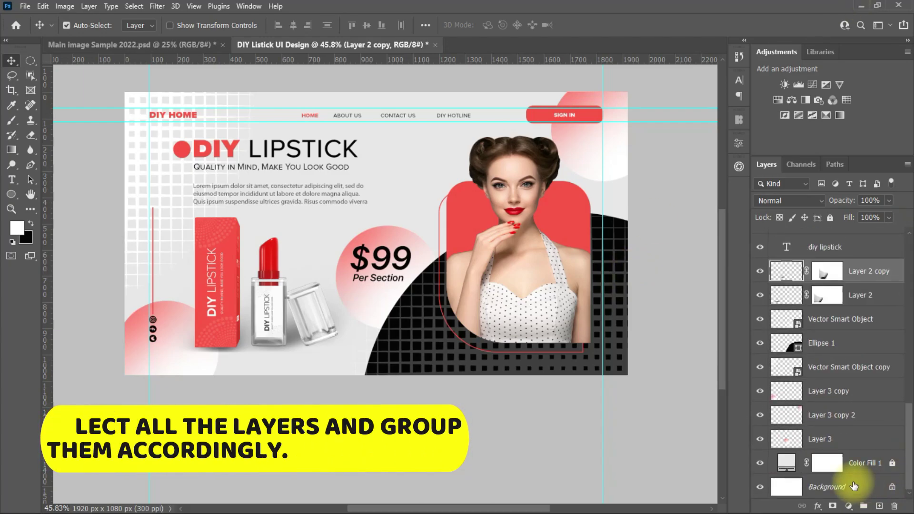
{"action": "left_click", "coordinate": [853, 486], "text": "shift"}
{"action": "key", "text": "ctrl+g"}
Group the layers between the home text layer and the Per Section text layer, and name the group Main Image
{"action": "left_click", "coordinate": [833, 449]}
{"action": "left_click_drag", "start_coordinate": [852, 304], "coordinate": [838, 464]}
{"action": "scroll", "coordinate": [903, 376], "scroll_direction": "up", "scroll_amount": 5}
{"action": "left_click", "coordinate": [819, 340], "text": "shift"}
{"action": "key", "text": "ctrl+g"}
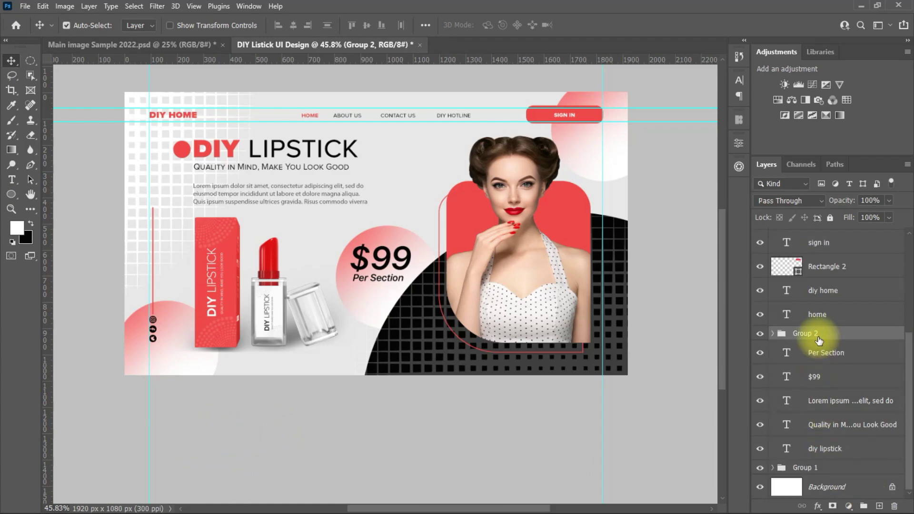
{"action": "double_click", "coordinate": [819, 339]}
{"action": "type", "text": "Main Image"}
{"action": "key", "text": "Return"}
Move the Per Section, $99, Lorem ipsum, Quality in Mind and diy lipstick text layers above the Main Image group
{"action": "left_click_drag", "start_coordinate": [840, 353], "coordinate": [819, 255]}
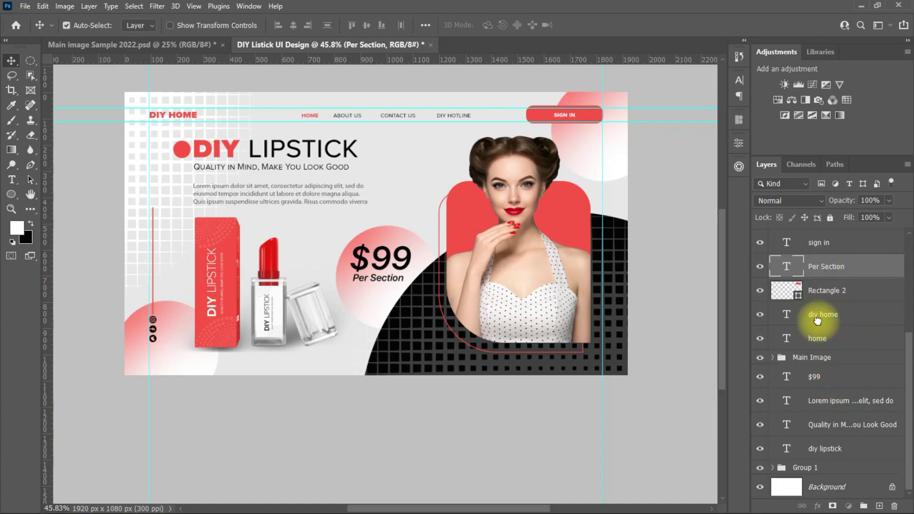
{"action": "left_click_drag", "start_coordinate": [814, 377], "coordinate": [816, 302]}
{"action": "left_click_drag", "start_coordinate": [836, 400], "coordinate": [836, 326]}
{"action": "left_click_drag", "start_coordinate": [837, 425], "coordinate": [836, 350]}
{"action": "left_click_drag", "start_coordinate": [825, 448], "coordinate": [825, 376]}
Rename the group of background layers as BG
{"action": "left_click", "coordinate": [804, 467]}
{"action": "double_click", "coordinate": [804, 467]}
{"action": "key", "text": "BackSpace"}
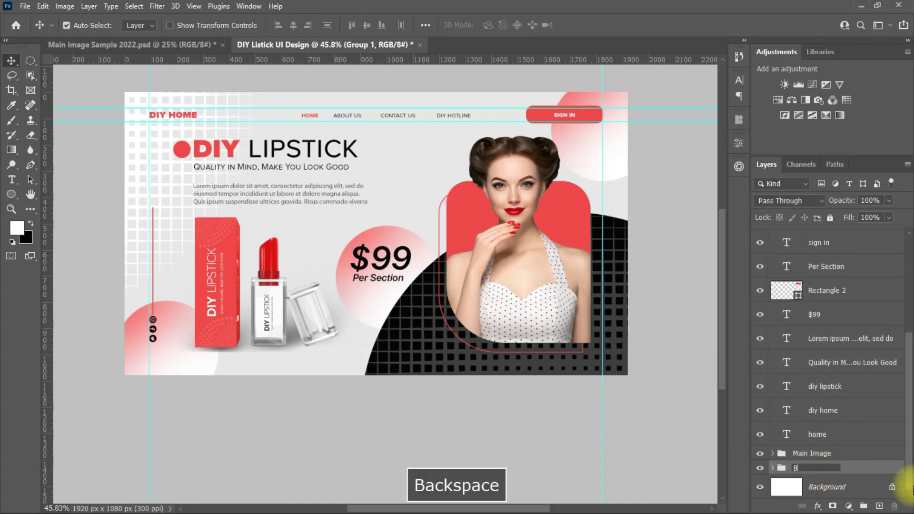
{"action": "key", "text": "Caps_Lock"}
{"action": "type", "text": "BG"}
Group all the layers above the Main Image group and name the group Text
{"action": "left_click", "coordinate": [893, 433]}
{"action": "left_click_drag", "start_coordinate": [910, 424], "coordinate": [910, 324]}
{"action": "left_click", "coordinate": [828, 241], "text": "shift"}
{"action": "left_click", "coordinate": [864, 506]}
{"action": "double_click", "coordinate": [804, 235]}
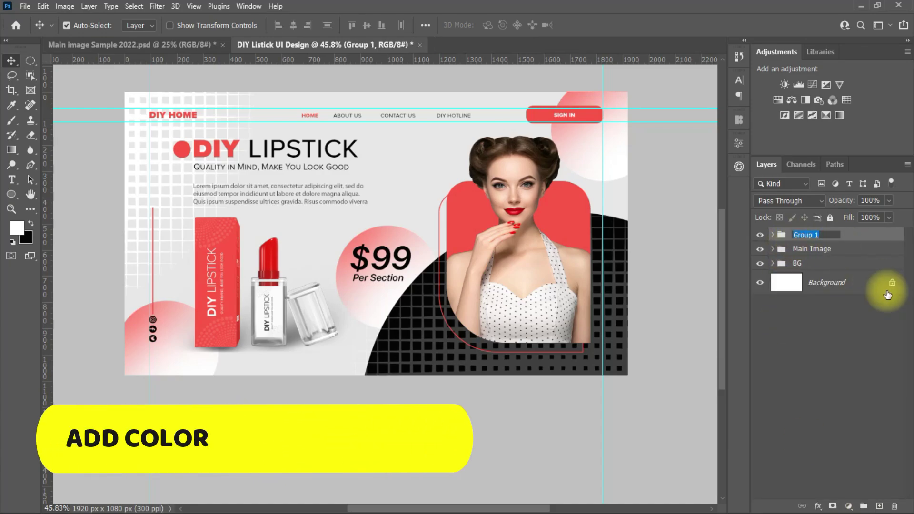
{"action": "type", "text": "Text"}
{"action": "left_click", "coordinate": [825, 394]}
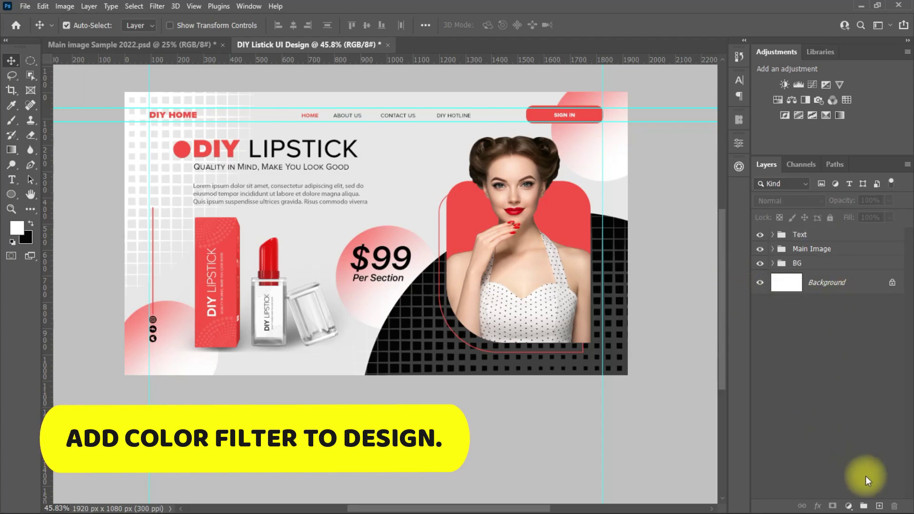
Add a Photo Filter adjustment layer above all groups, using Warming Filter (85) at 11% density
{"action": "left_click", "coordinate": [848, 506]}
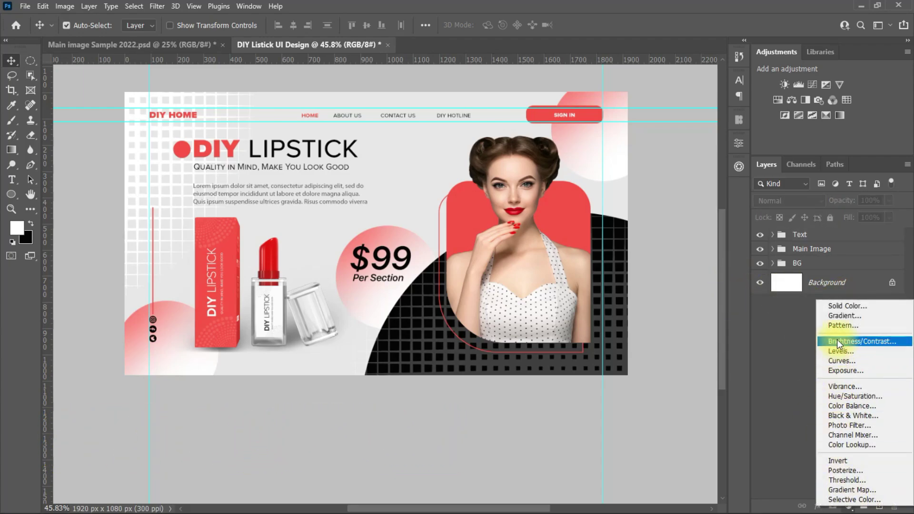
{"action": "left_click", "coordinate": [849, 425]}
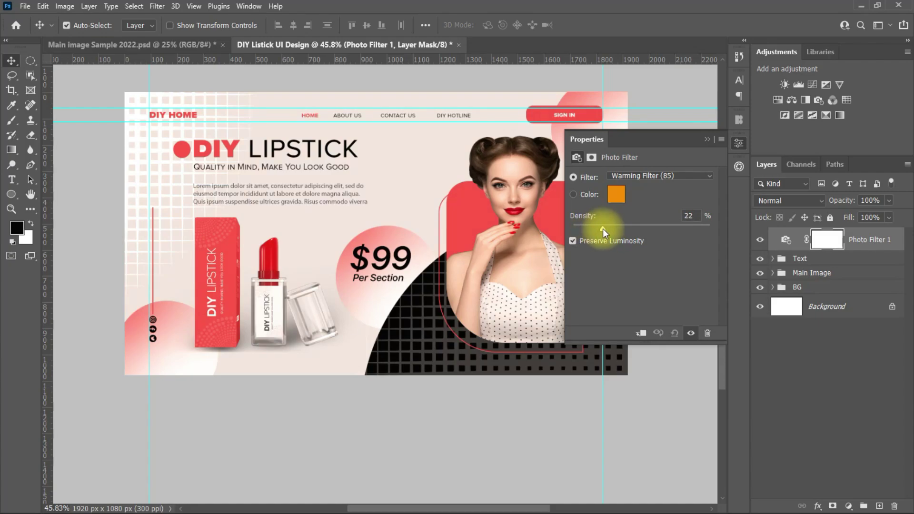
{"action": "left_click_drag", "start_coordinate": [602, 228], "coordinate": [588, 227]}
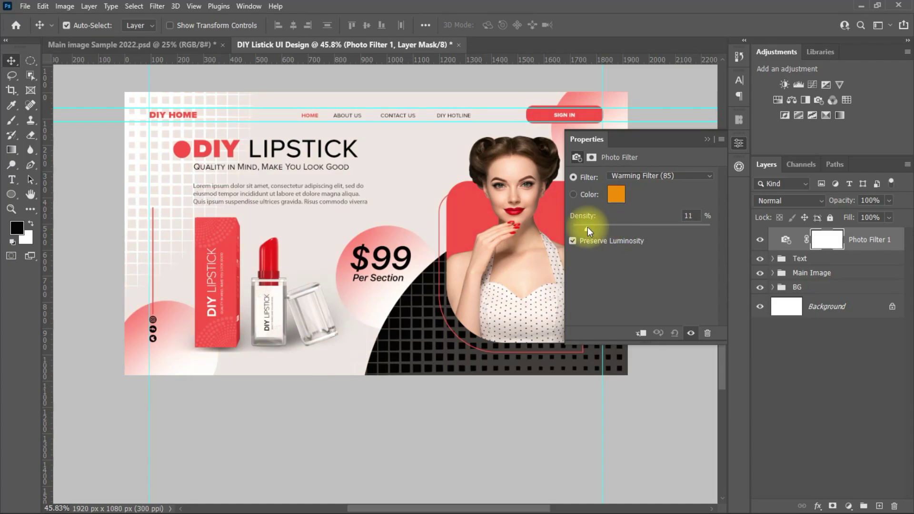
{"action": "left_click", "coordinate": [706, 139]}
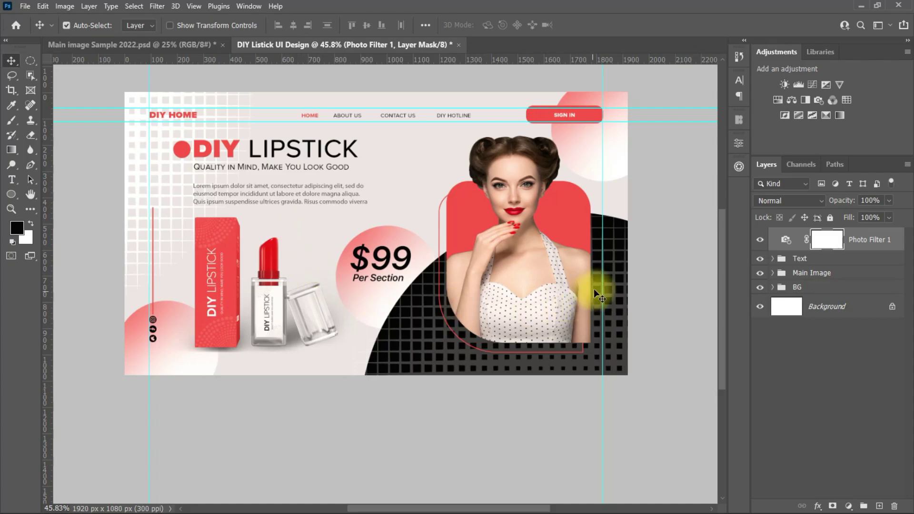
{"action": "left_click_drag", "start_coordinate": [721, 257], "coordinate": [724, 233]}
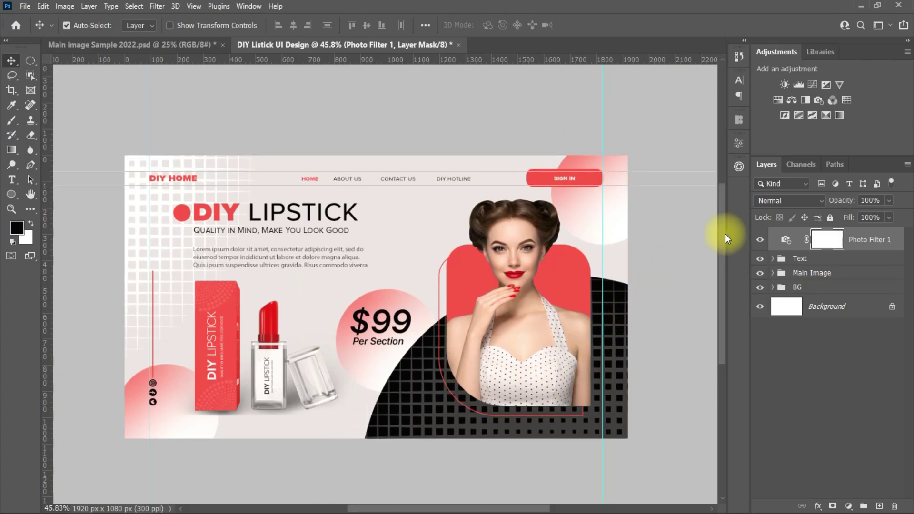
{"action": "scroll", "coordinate": [380, 321], "scroll_direction": "up", "scroll_amount": 2}
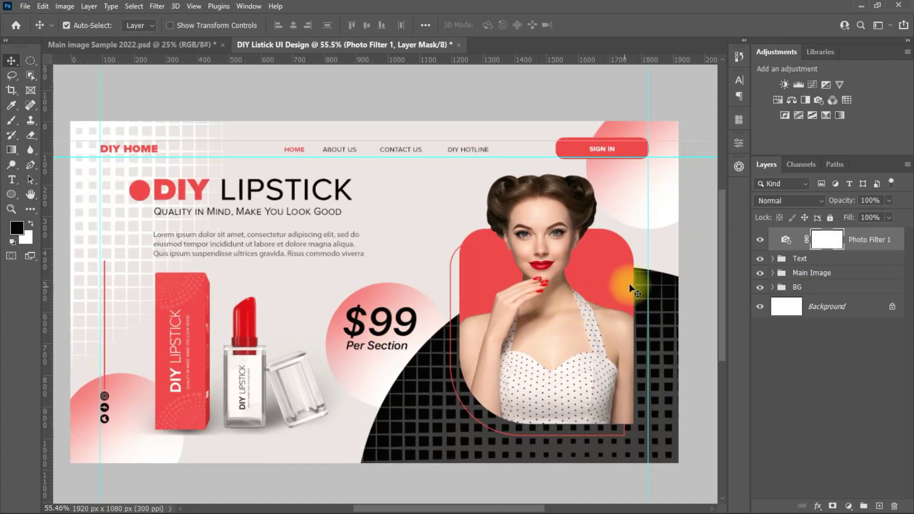